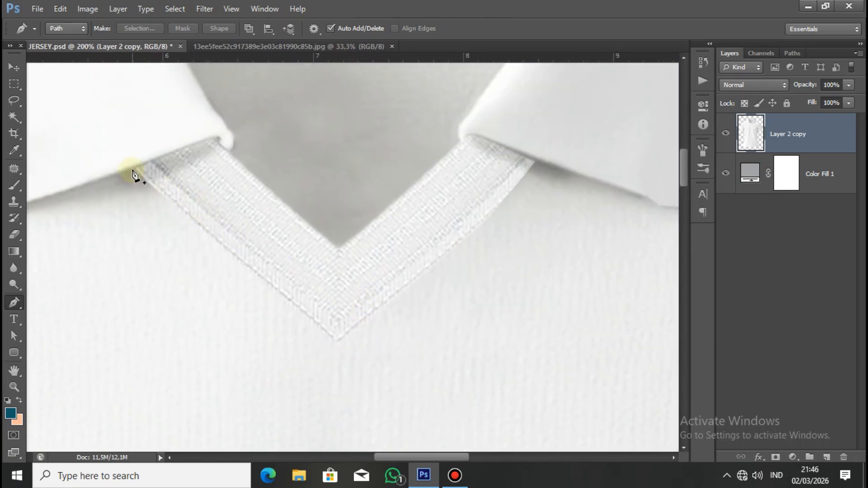
# Trace a Pen path along the lower edge of the V-neck band and around the right collar flap to the shoulder
pyautogui.click(134, 170)
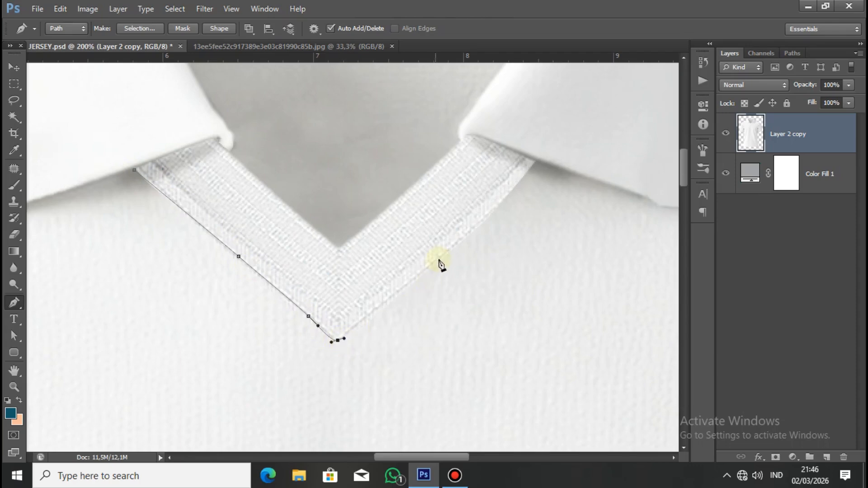
pyautogui.moveTo(503, 221); pyautogui.dragTo(412, 290)
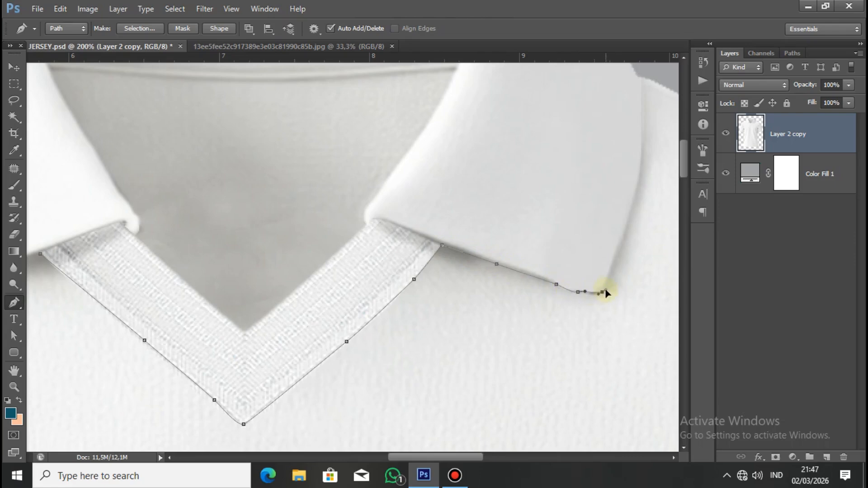
pyautogui.moveTo(623, 230); pyautogui.dragTo(493, 350)
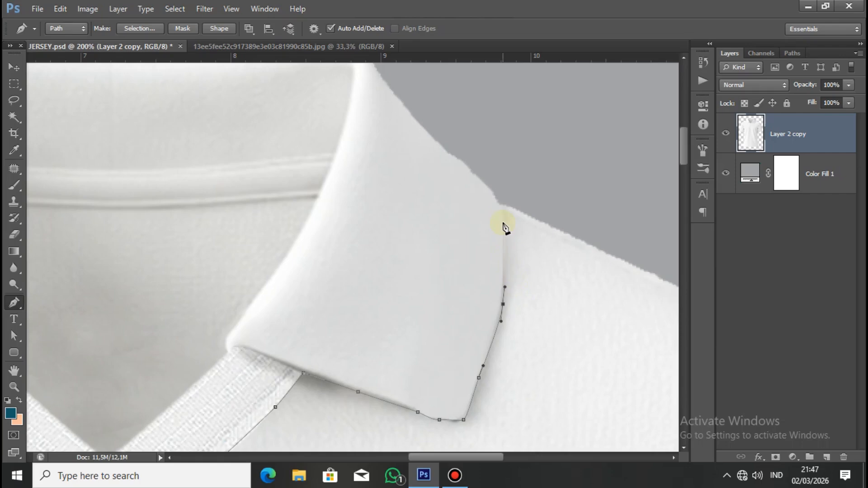
pyautogui.hotkey('ctrl', '-')
pyautogui.hotkey('ctrl', '-')
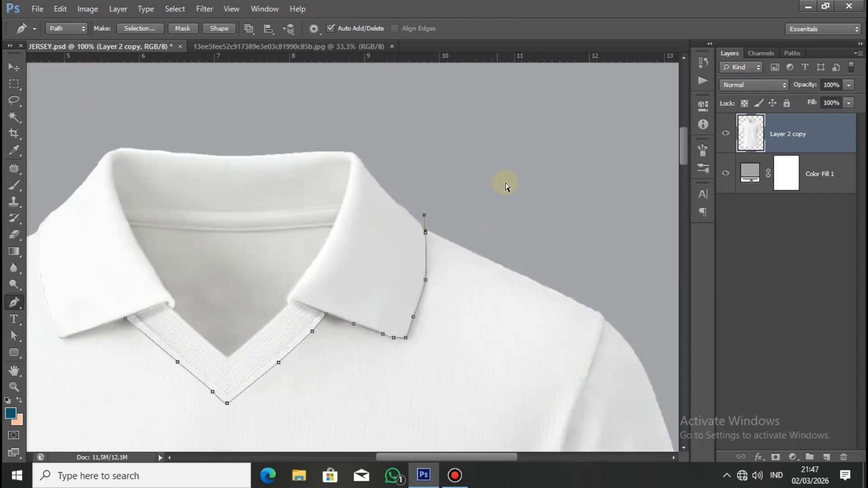
# Extend the path loosely outside the right shoulder and along the upper part of the right sleeve seam
pyautogui.click(556, 233)
pyautogui.hotkey('ctrl', '+')
pyautogui.moveTo(556, 300); pyautogui.dragTo(362, 172)
pyautogui.hotkey('ctrl', '+')
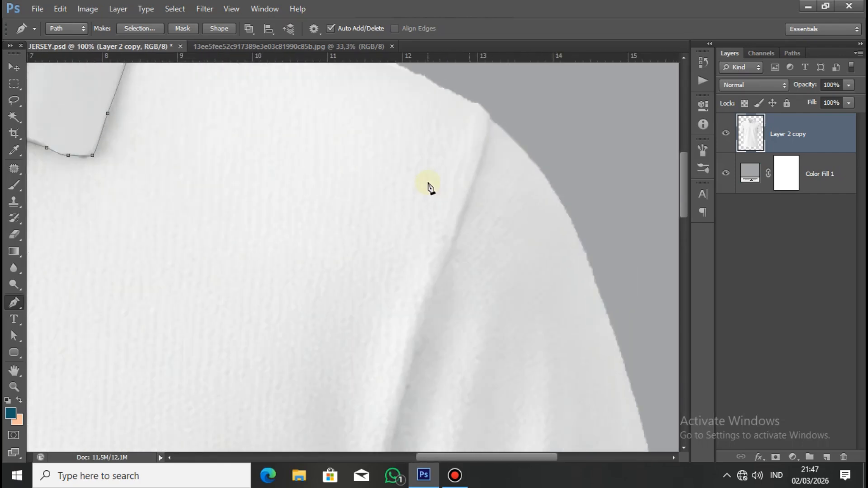
pyautogui.scroll(-3, 455, 222)
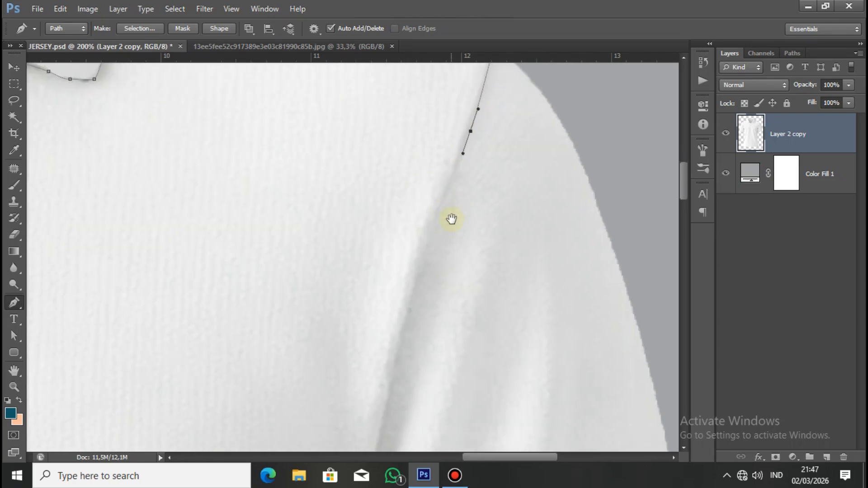
pyautogui.click(406, 319)
pyautogui.scroll(-6, 407, 272)
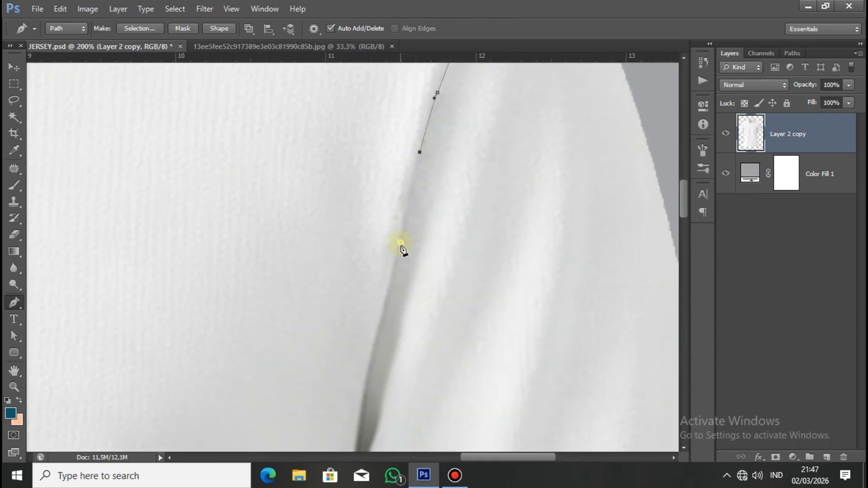
# Continue the path down the lower part of the right sleeve seam to the underarm gap
pyautogui.click(370, 353)
pyautogui.moveTo(370, 357); pyautogui.dragTo(402, 206)
pyautogui.click(393, 246)
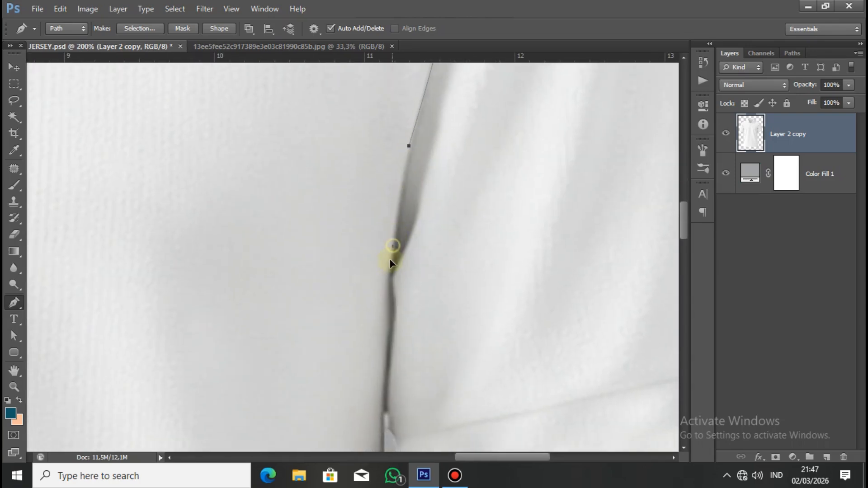
pyautogui.moveTo(388, 276); pyautogui.dragTo(386, 295)
pyautogui.moveTo(397, 330); pyautogui.dragTo(399, 204)
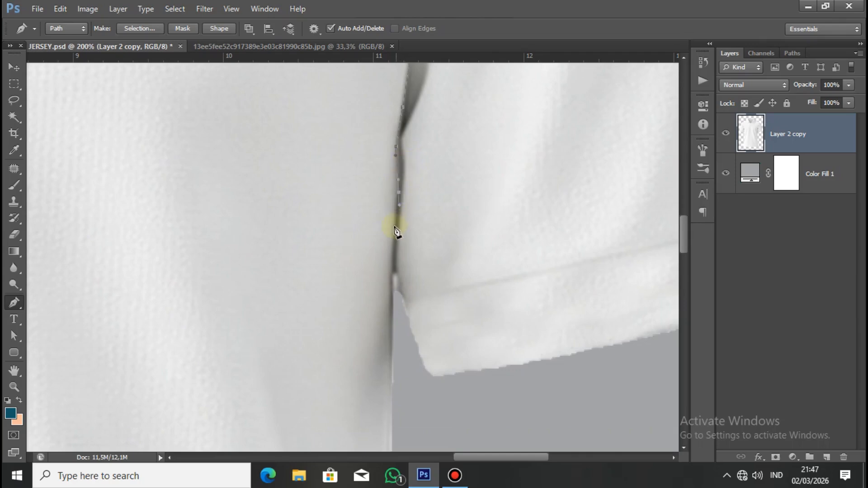
pyautogui.click(393, 263)
pyautogui.moveTo(400, 300); pyautogui.dragTo(397, 164)
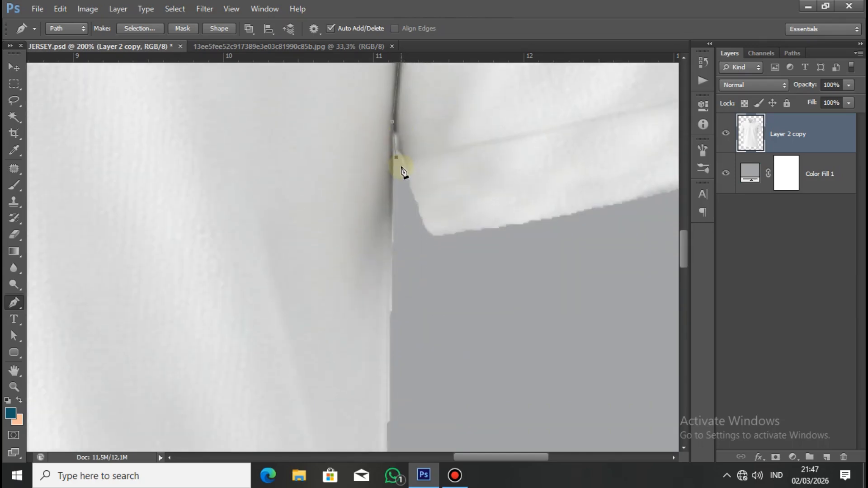
# Carry the path loosely outside the shirt's right side and around beneath the bottom hem
pyautogui.scroll(-3, 426, 236)
pyautogui.scroll(-3, 461, 181)
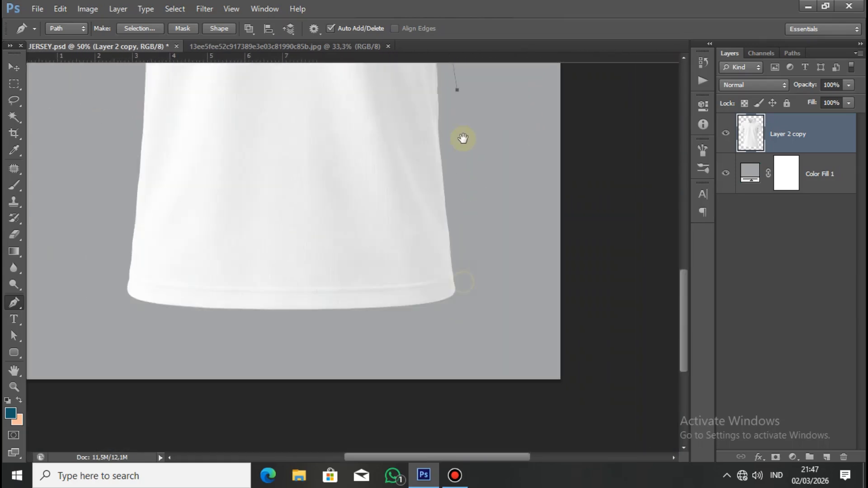
pyautogui.moveTo(480, 202); pyautogui.dragTo(480, 210)
pyautogui.click(187, 340)
pyautogui.click(82, 295)
pyautogui.moveTo(90, 242); pyautogui.dragTo(161, 337)
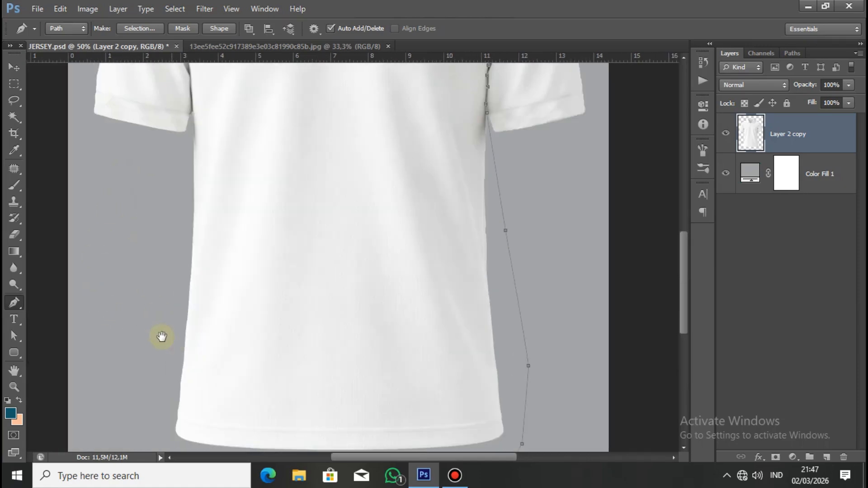
# Bring the path up outside the shirt's left side and into the left underarm gap
pyautogui.moveTo(166, 230); pyautogui.dragTo(172, 220)
pyautogui.scroll(5, 190, 136)
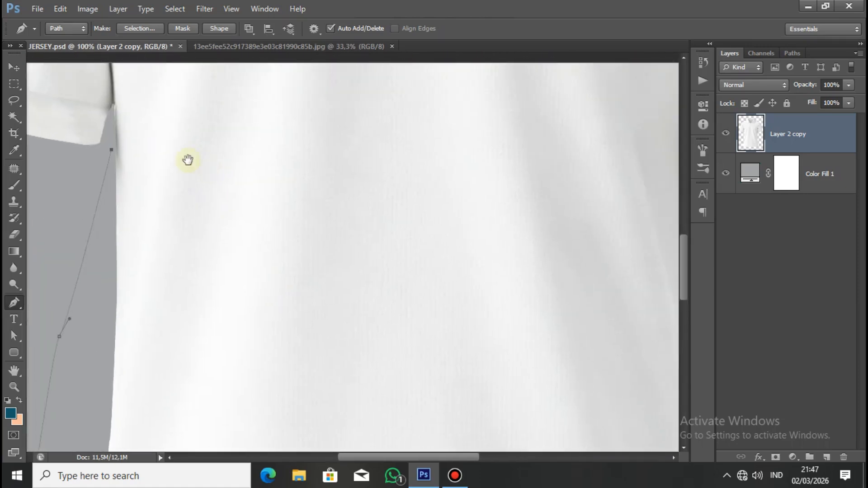
pyautogui.moveTo(277, 225); pyautogui.dragTo(306, 305)
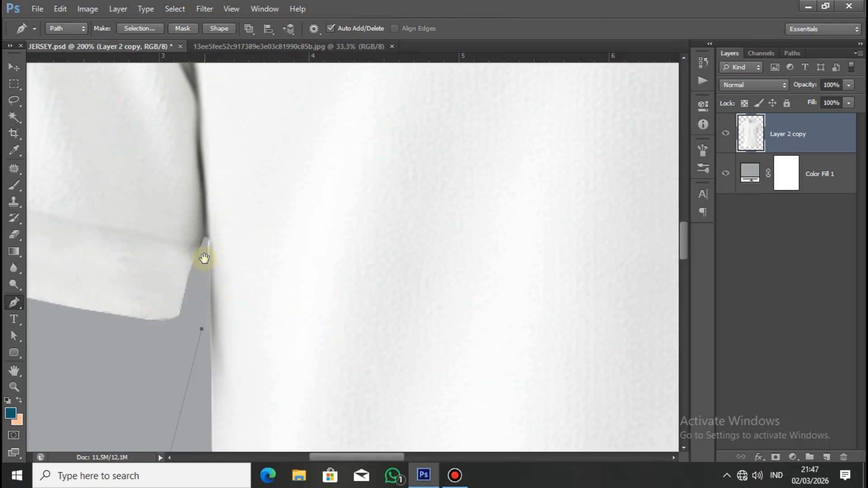
pyautogui.moveTo(204, 258); pyautogui.dragTo(265, 296)
pyautogui.click(266, 302)
pyautogui.click(263, 244)
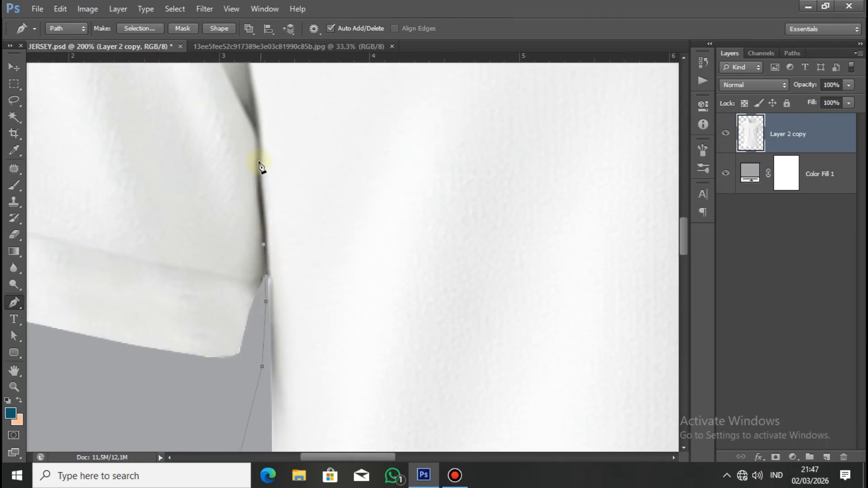
# Trace the path along the left sleeve seam from the underarm up to the top of the shoulder
pyautogui.moveTo(261, 141); pyautogui.dragTo(302, 319)
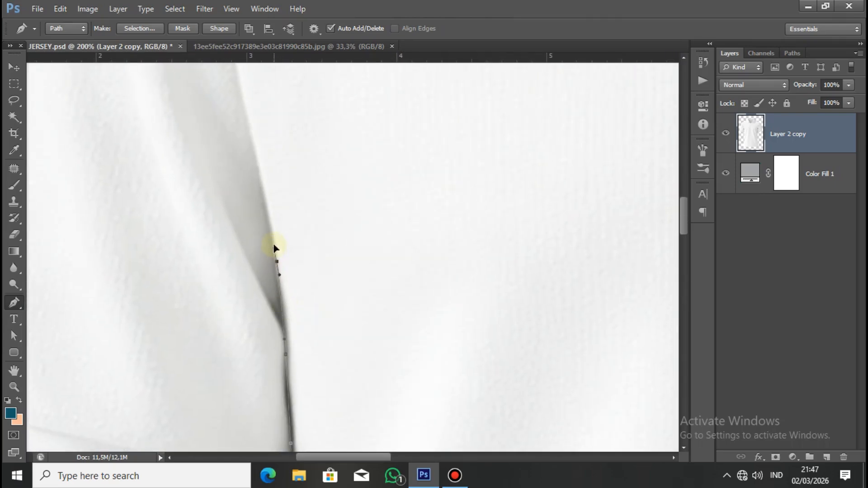
pyautogui.moveTo(298, 196); pyautogui.dragTo(328, 364)
pyautogui.moveTo(273, 234); pyautogui.dragTo(334, 379)
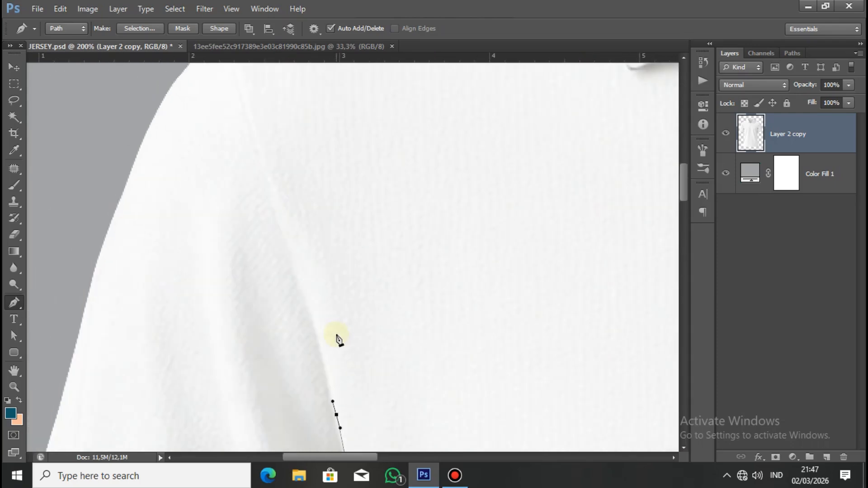
pyautogui.moveTo(296, 276); pyautogui.dragTo(321, 329)
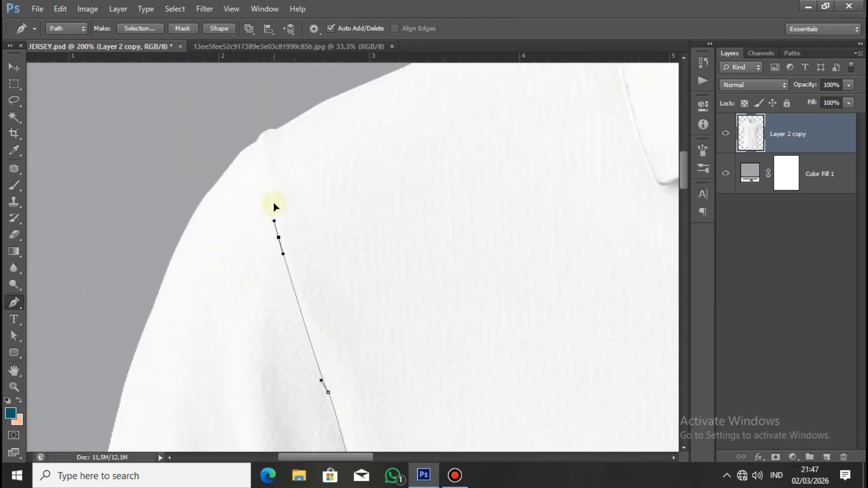
pyautogui.moveTo(313, 107); pyautogui.dragTo(287, 248)
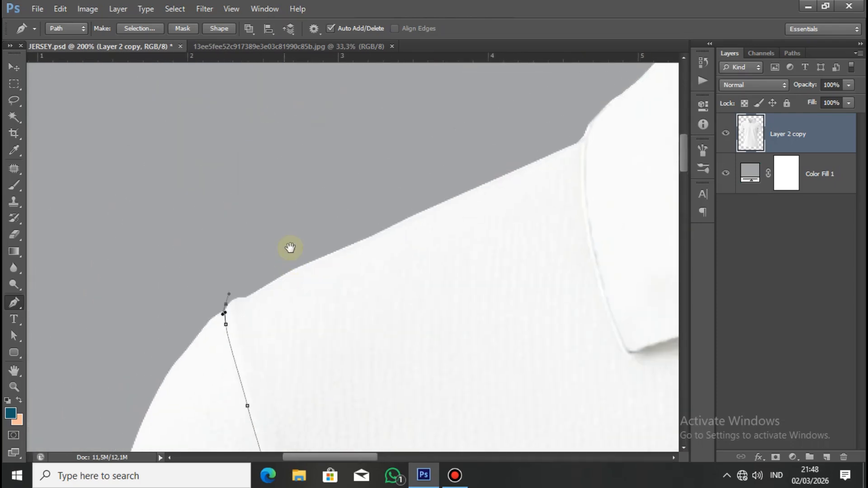
# Route the path outside the left shoulder and around the left collar flap, closing it at the starting point on the neck band
pyautogui.moveTo(492, 126); pyautogui.dragTo(307, 185)
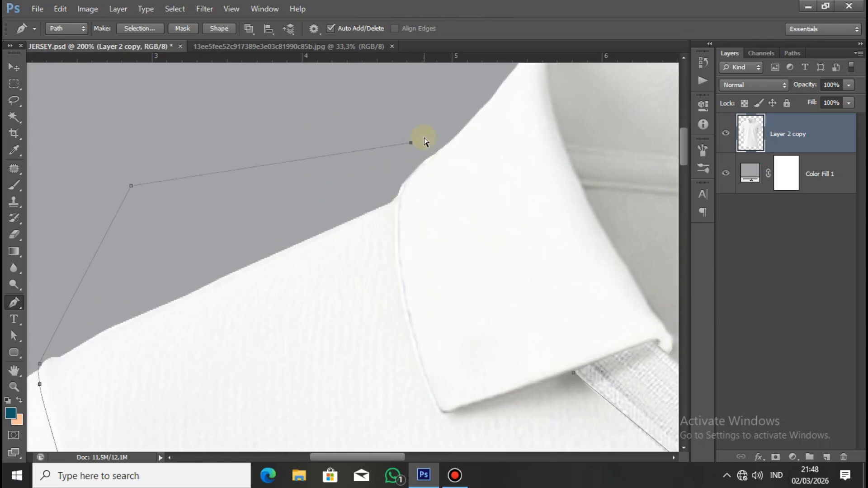
pyautogui.scroll(2, 423, 141)
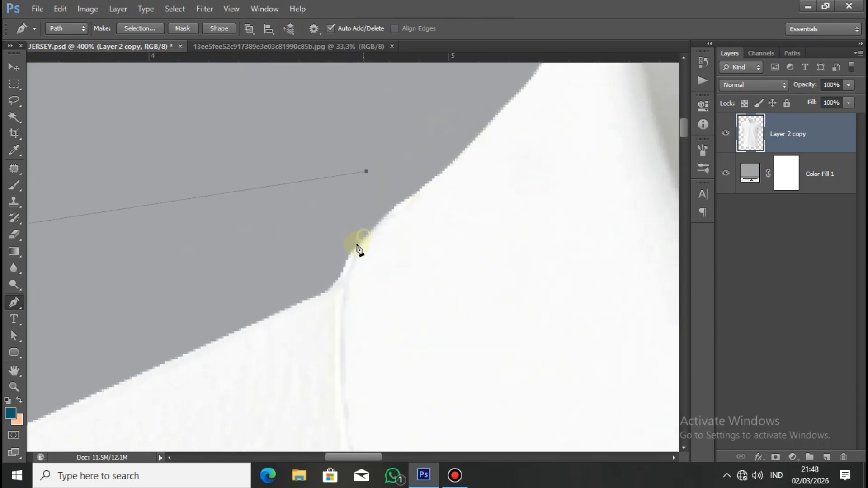
pyautogui.moveTo(338, 312); pyautogui.dragTo(331, 247)
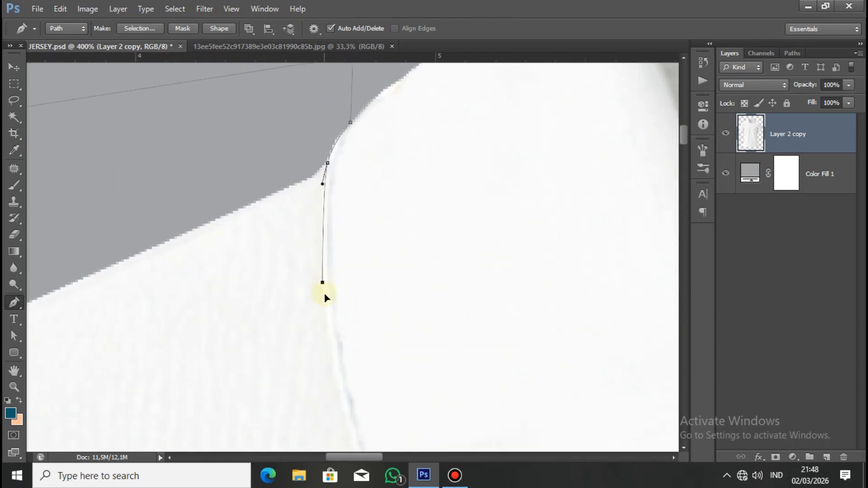
pyautogui.moveTo(324, 297); pyautogui.dragTo(284, 154)
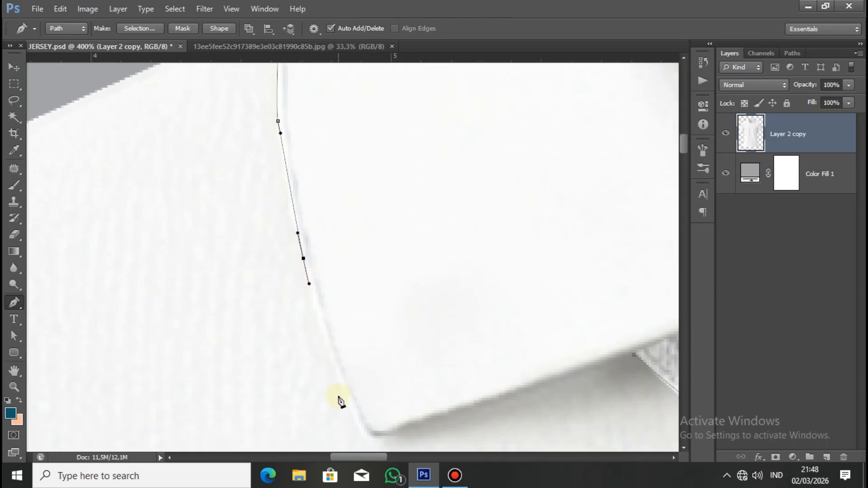
pyautogui.moveTo(340, 401); pyautogui.dragTo(365, 287)
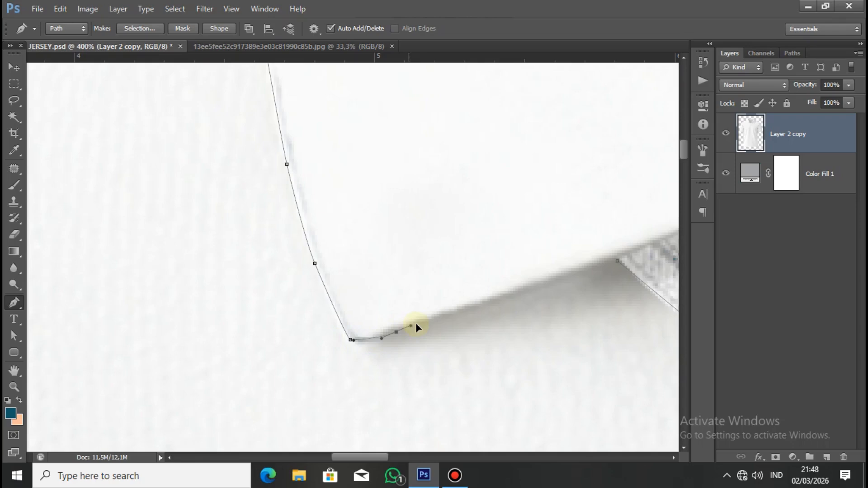
pyautogui.moveTo(416, 323); pyautogui.dragTo(319, 334)
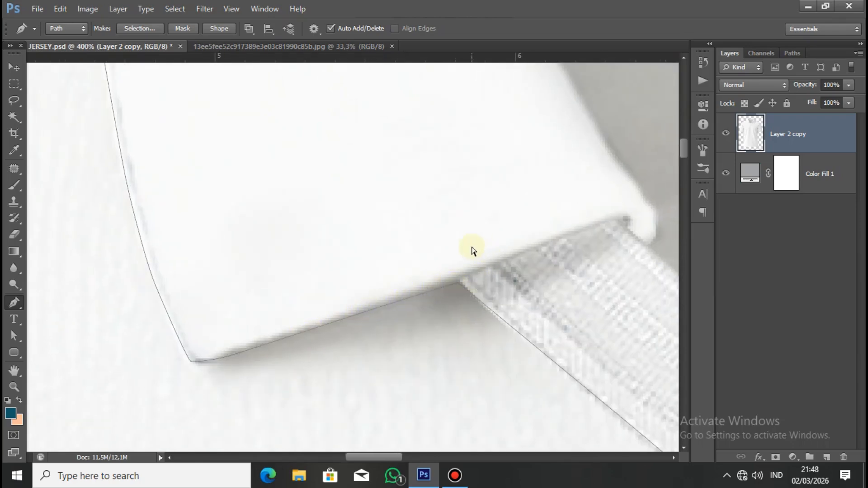
# Convert the closed path to a selection and copy the shirt body from Layer 2 copy onto its own layer
pyautogui.scroll(-10, 471, 251)
pyautogui.rightClick(379, 204)
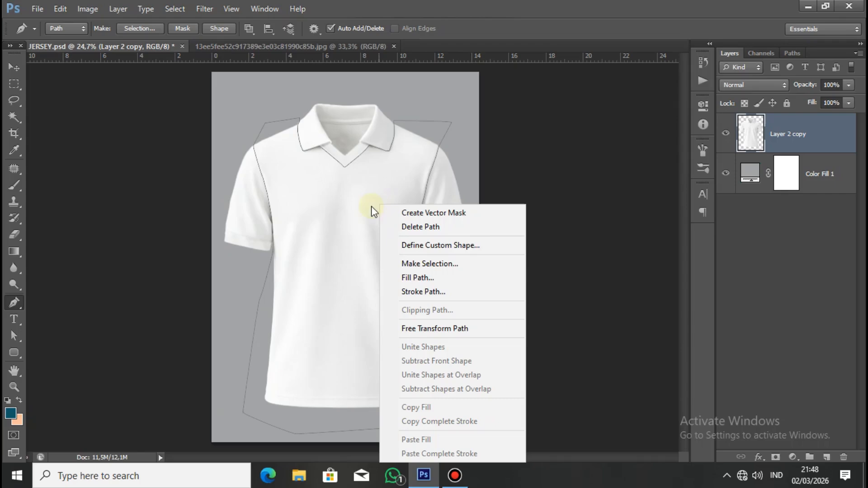
pyautogui.click(478, 268)
pyautogui.click(501, 136)
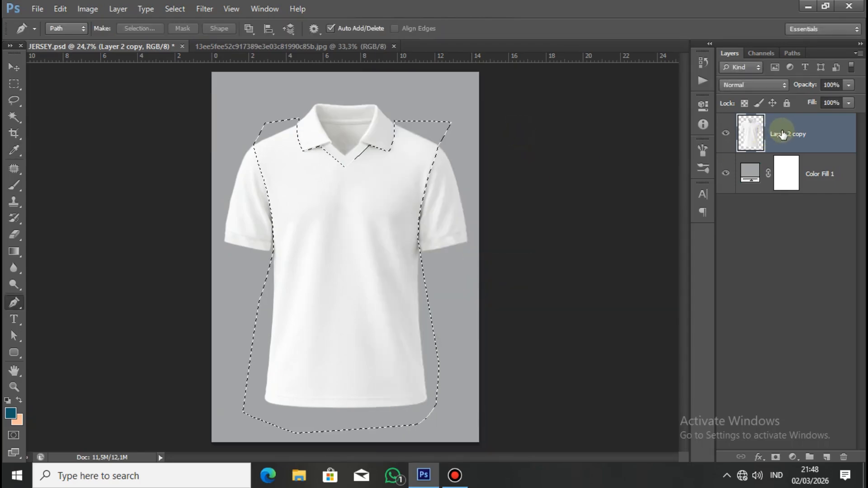
pyautogui.hotkey('ctrl', 'j')
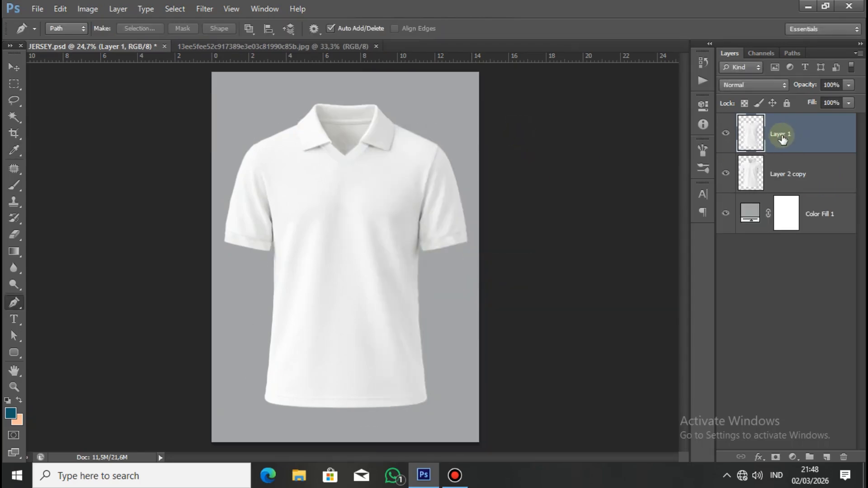
pyautogui.click(726, 174)
pyautogui.click(726, 174)
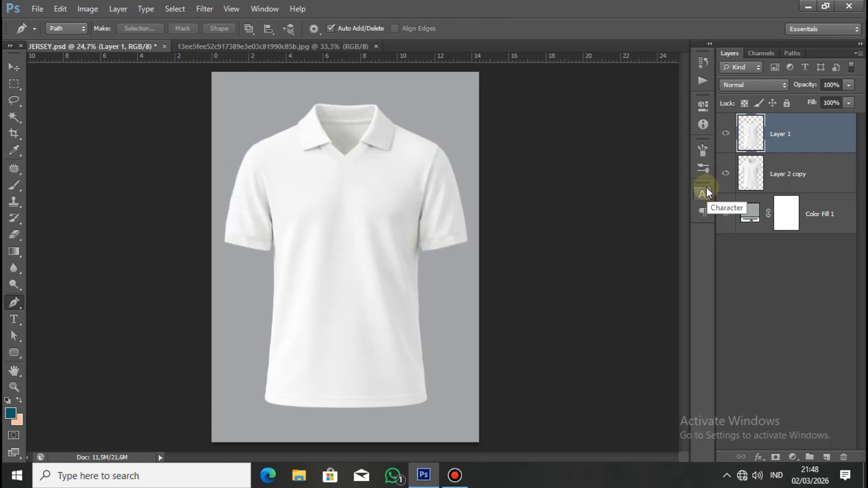
# Select the pixels of Layer 1 and add a white Solid Color fill layer masked to the shirt body
pyautogui.rightClick(763, 135)
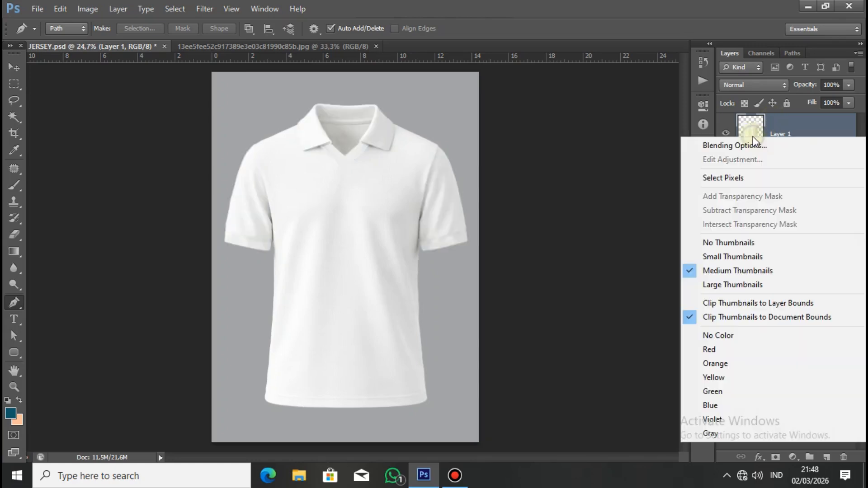
pyautogui.click(752, 176)
pyautogui.click(793, 456)
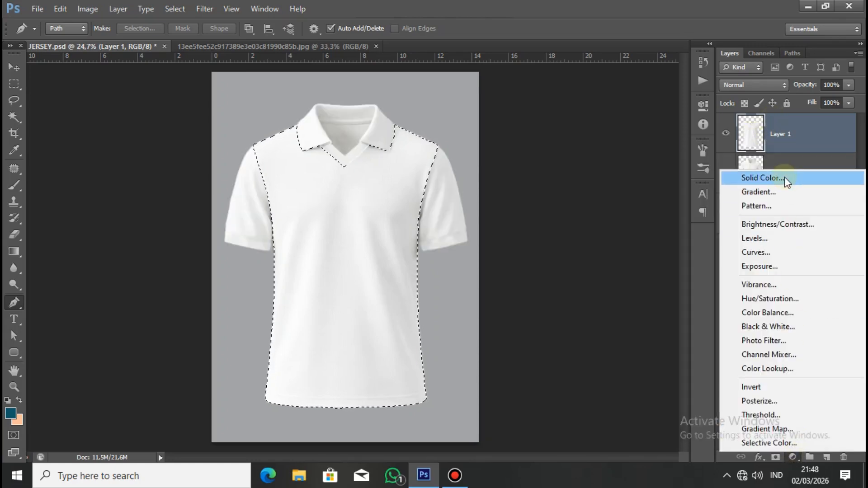
pyautogui.click(785, 177)
pyautogui.moveTo(480, 177); pyautogui.dragTo(478, 118)
pyautogui.click(796, 111)
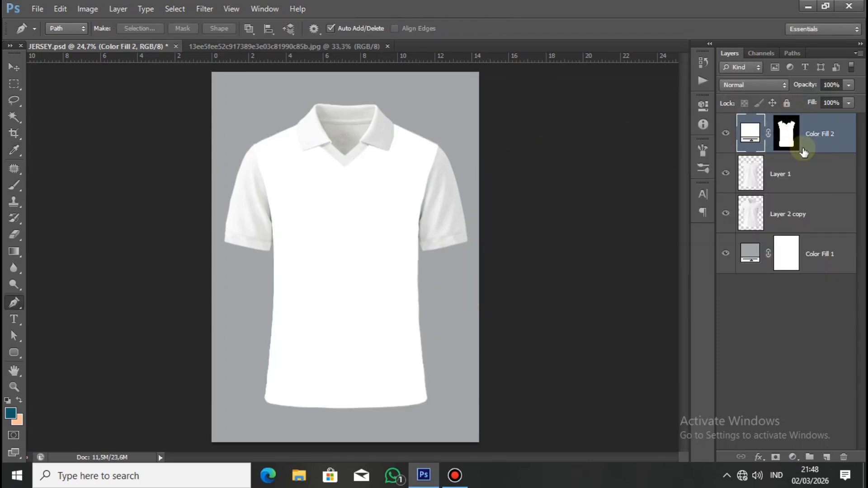
# Convert the Color Fill 2 layer to a Smart Object and open its contents for editing
pyautogui.rightClick(821, 131)
pyautogui.click(778, 103)
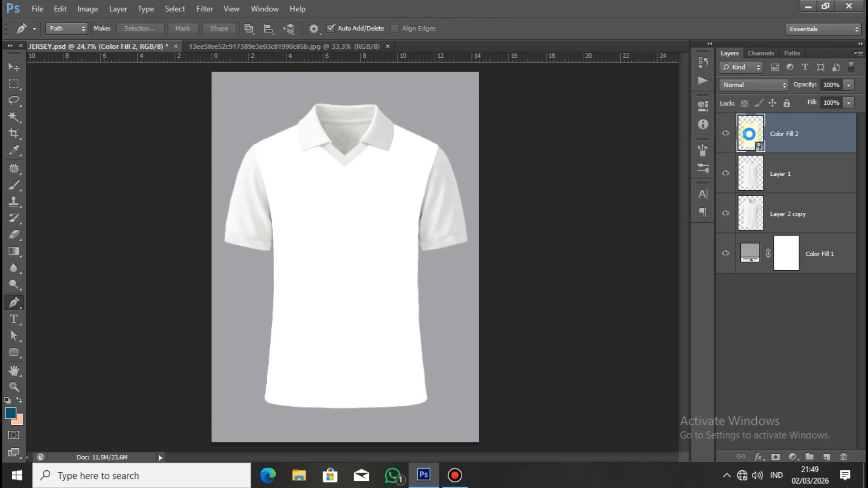
pyautogui.click(778, 128)
pyautogui.press('p')
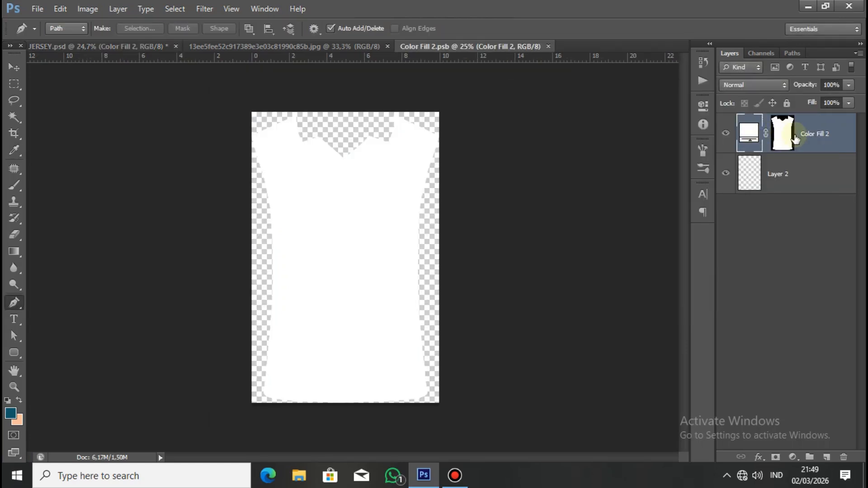
# Copy the teal pattern image from the JPG document into Color Fill 2.psb and lower the new layer's opacity to 63%
pyautogui.click(14, 67)
pyautogui.click(302, 47)
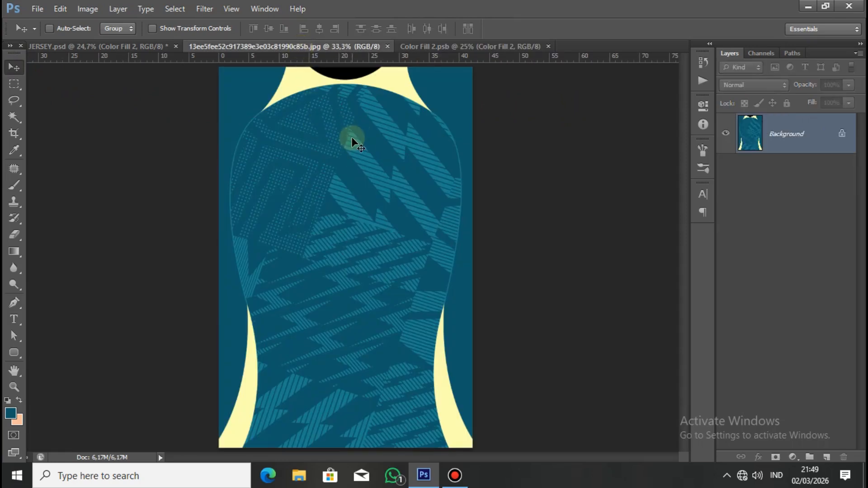
pyautogui.moveTo(351, 136); pyautogui.dragTo(346, 170)
pyautogui.hotkey('ctrl', '-')
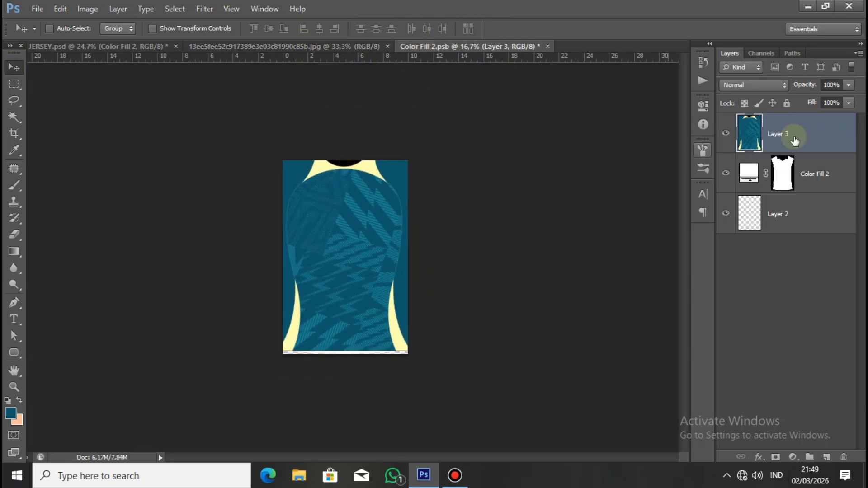
pyautogui.moveTo(829, 102); pyautogui.dragTo(823, 100)
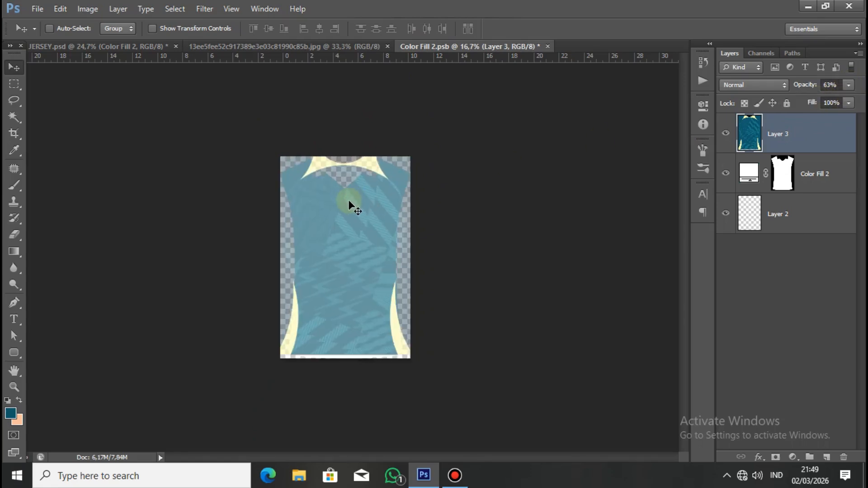
# Scale the teal pattern to 101.67% and shift it to cover the shirt body shape
pyautogui.hotkey('ctrl', '+')
pyautogui.hotkey('ctrl', 't')
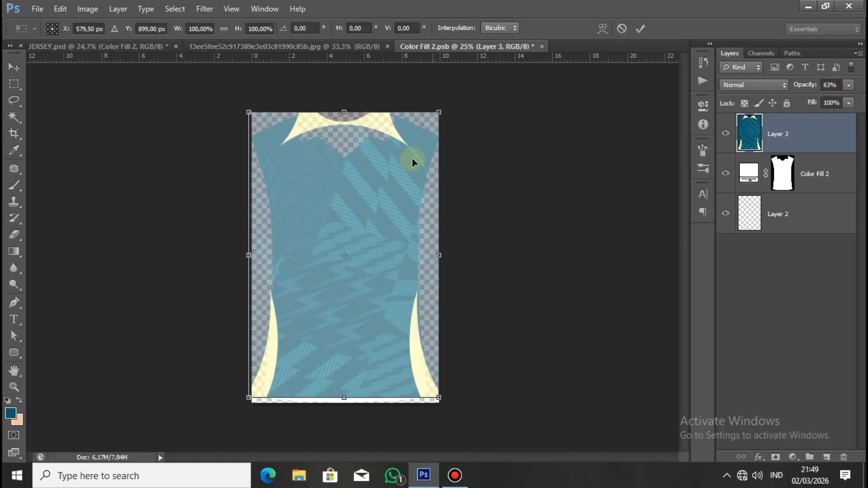
pyautogui.moveTo(413, 161); pyautogui.dragTo(408, 168)
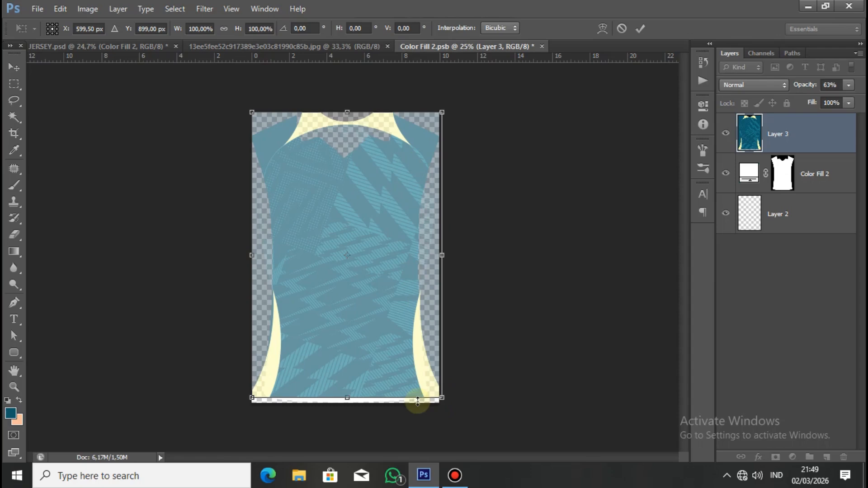
pyautogui.hotkey('ctrl', '+')
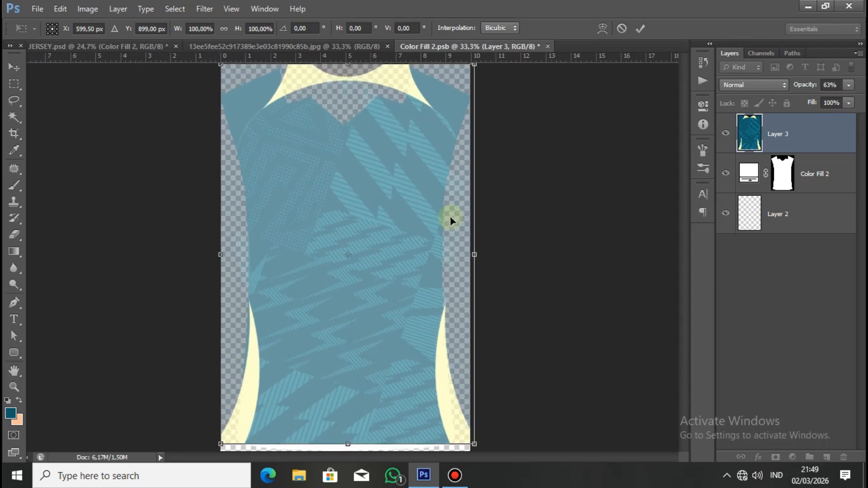
pyautogui.moveTo(415, 160); pyautogui.dragTo(393, 180)
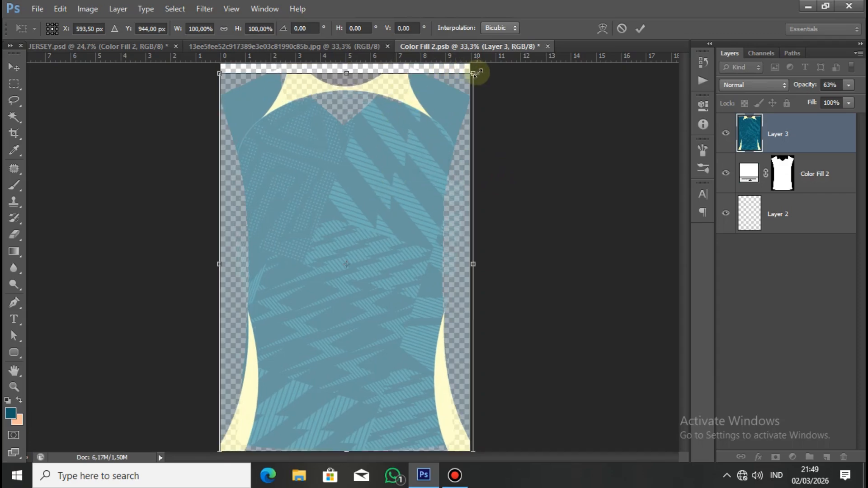
pyautogui.moveTo(470, 75); pyautogui.dragTo(477, 67)
pyautogui.press('Left')
pyautogui.press('Left')
pyautogui.press('Left')
pyautogui.press('Left')
pyautogui.press('Left')
pyautogui.press('Left')
pyautogui.press('Left')
pyautogui.press('Left')
pyautogui.press('Left')
pyautogui.press('Left')
pyautogui.press('Left')
pyautogui.press('Left')
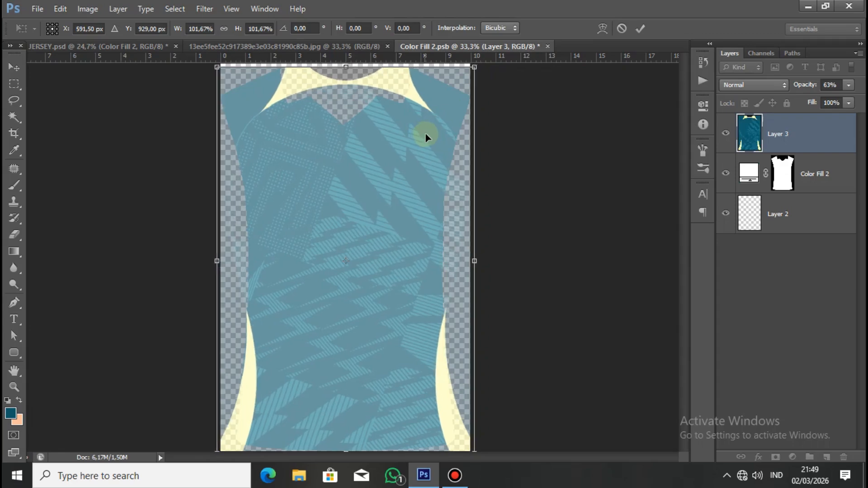
pyautogui.click(644, 28)
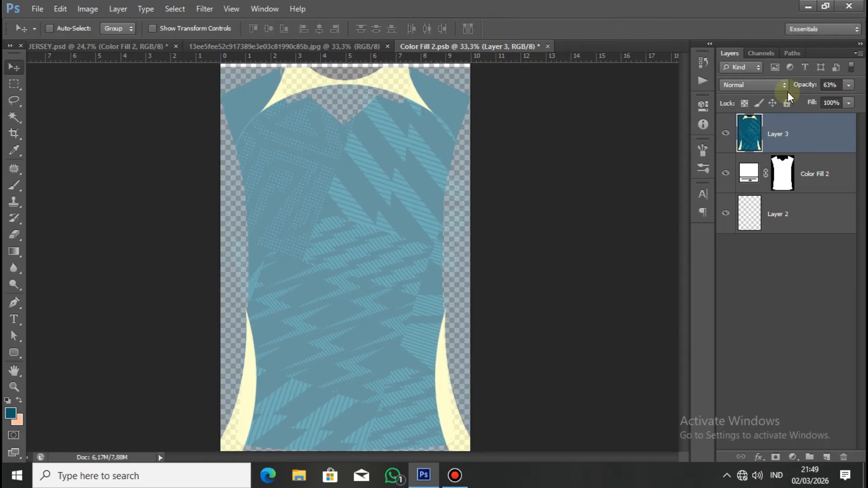
# Clip Layer 3 to the Color Fill 2 shirt shape and set its opacity back to 100%
pyautogui.rightClick(805, 130)
pyautogui.click(735, 180)
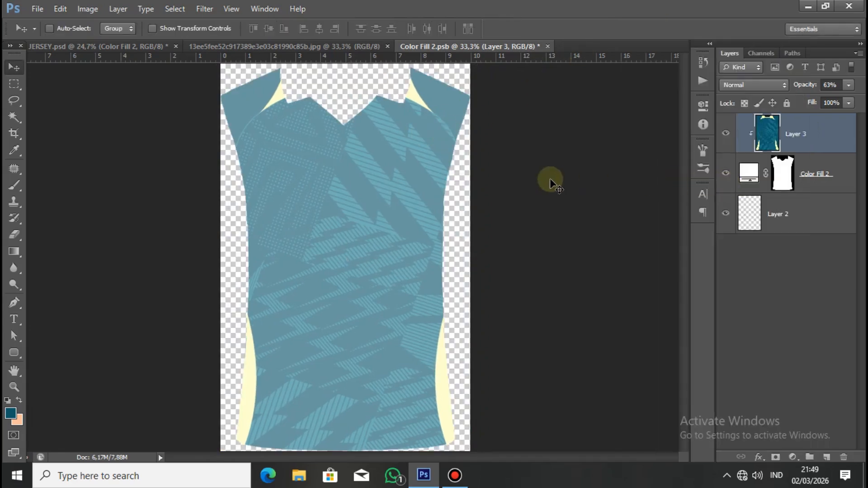
pyautogui.click(848, 85)
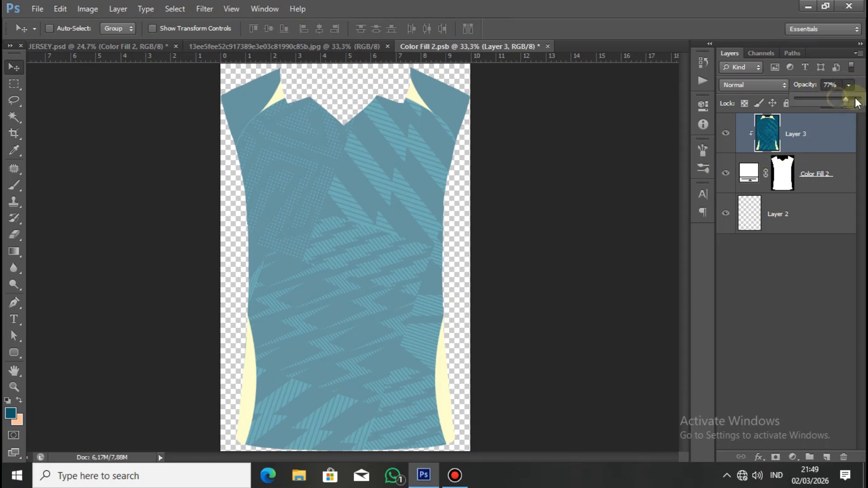
pyautogui.moveTo(858, 103); pyautogui.dragTo(863, 102)
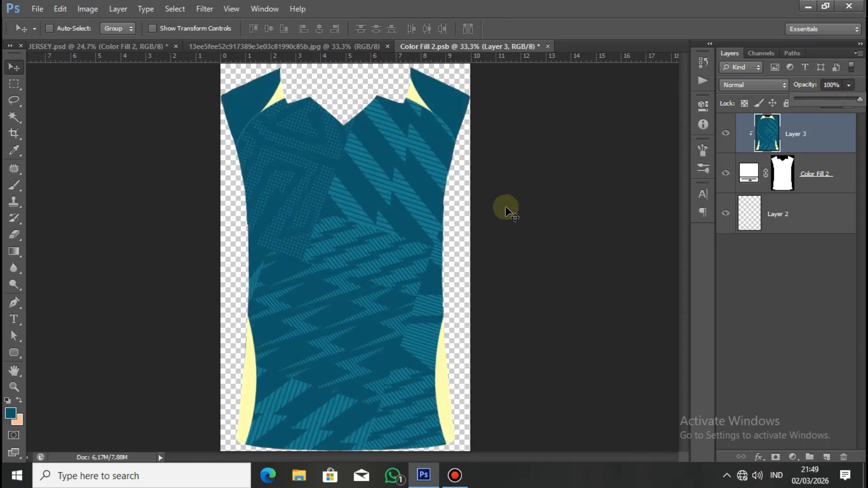
# Warp the Layer 3 pattern by pulling its left and right side handles inward at the chest and waist
pyautogui.hotkey('ctrl', 't')
pyautogui.rightClick(452, 241)
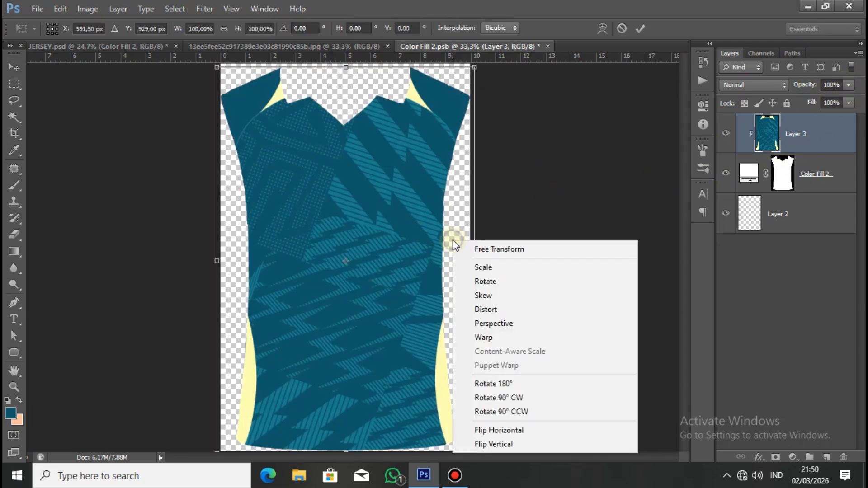
pyautogui.click(533, 337)
pyautogui.moveTo(467, 325); pyautogui.dragTo(452, 327)
pyautogui.moveTo(221, 326); pyautogui.dragTo(243, 322)
pyautogui.moveTo(216, 195); pyautogui.dragTo(250, 194)
pyautogui.moveTo(475, 195); pyautogui.dragTo(433, 192)
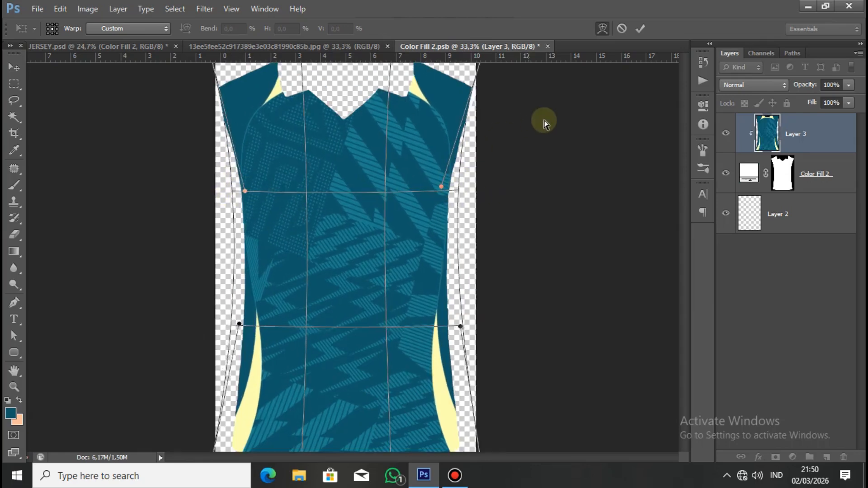
# Pull the pattern's two chest-level warp handles further inward and apply the warp
pyautogui.hotkey('ctrl', '+')
pyautogui.moveTo(451, 282); pyautogui.dragTo(427, 277)
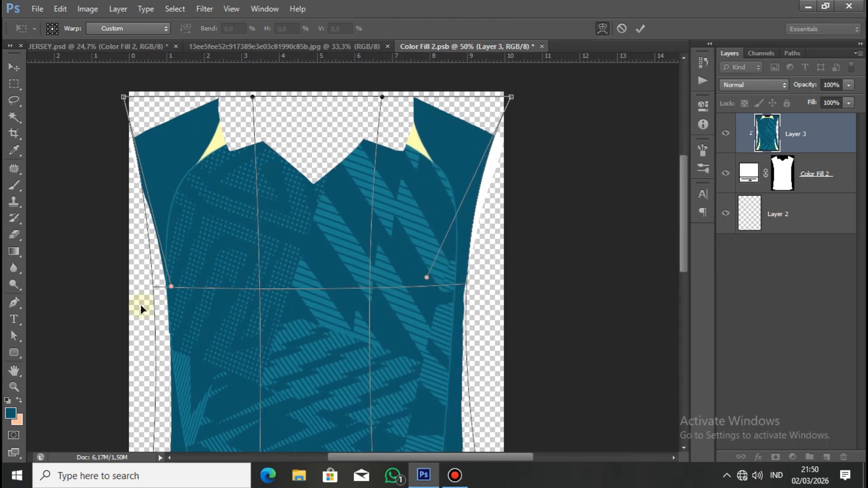
pyautogui.moveTo(172, 288); pyautogui.dragTo(195, 281)
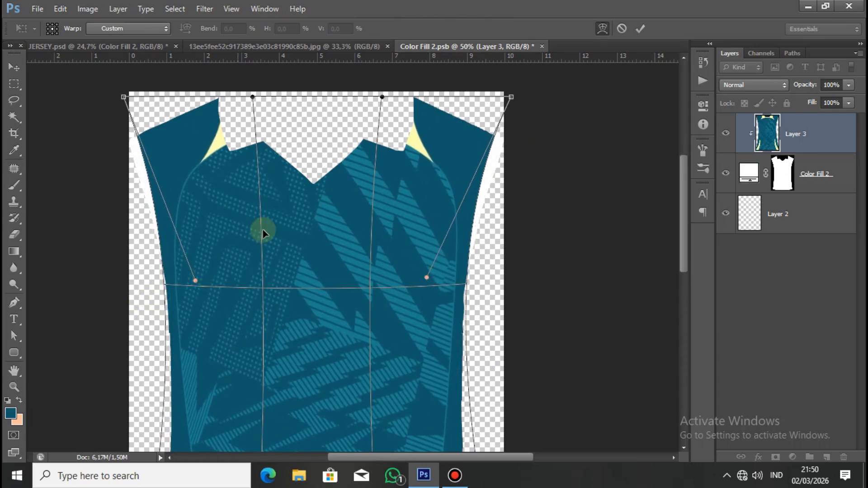
pyautogui.moveTo(321, 190); pyautogui.dragTo(327, 223)
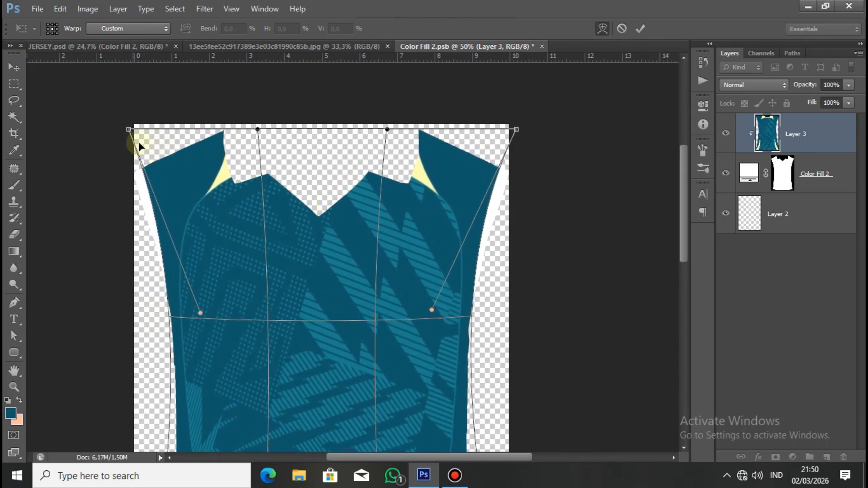
pyautogui.hotkey('ctrl', '-')
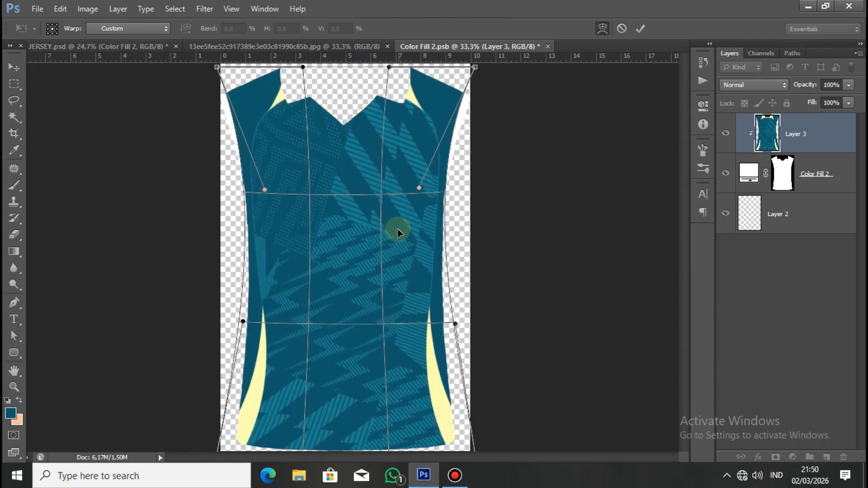
pyautogui.hotkey('ctrl', '-')
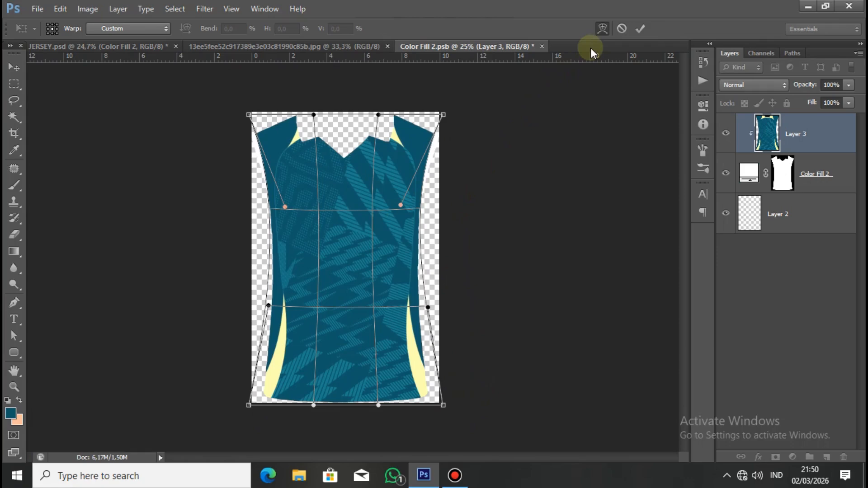
pyautogui.click(640, 29)
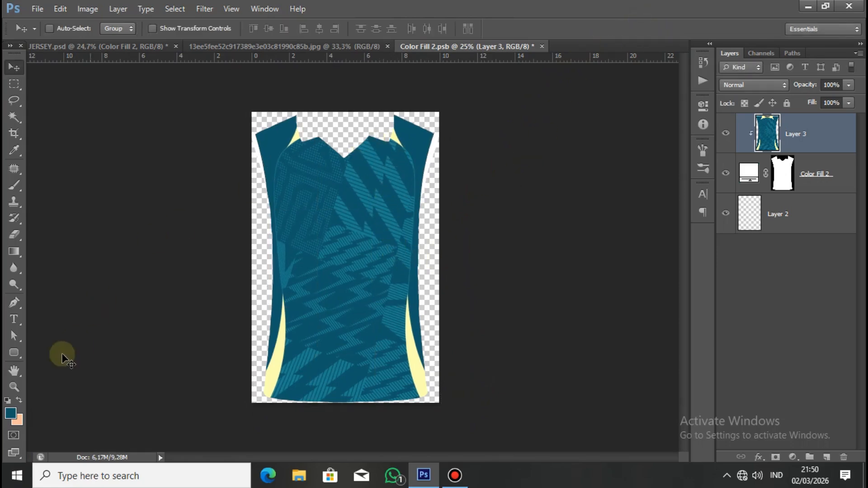
# Change the Color Fill 2 layer to the dark teal sampled from the shirt's left shoulder
pyautogui.click(11, 413)
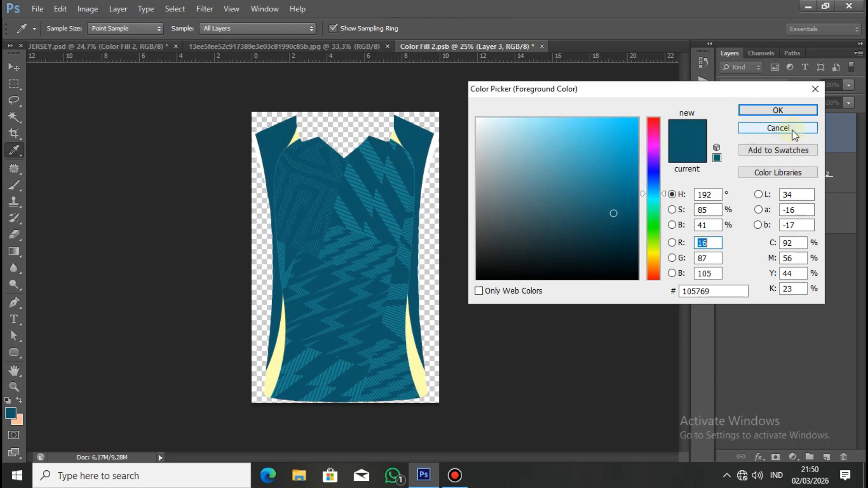
pyautogui.click(778, 128)
pyautogui.click(750, 173)
pyautogui.doubleClick(750, 174)
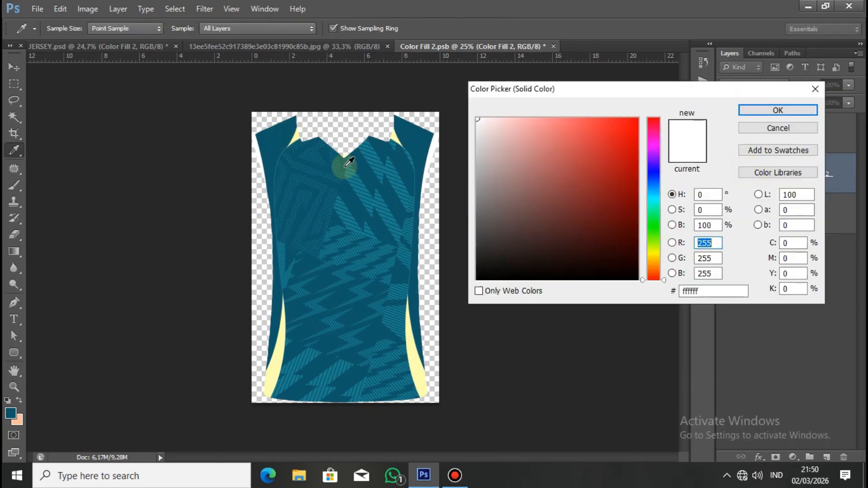
pyautogui.click(260, 134)
pyautogui.click(777, 110)
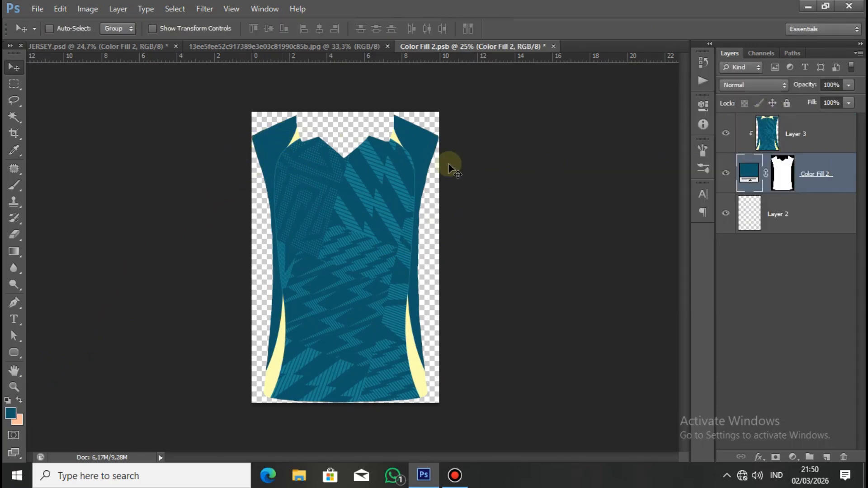
# Warp Layer 3 again with both upper corners pulled outward, and compare the pattern with and without this warp
pyautogui.hotkey('ctrl', '+')
pyautogui.hotkey('ctrl', '+')
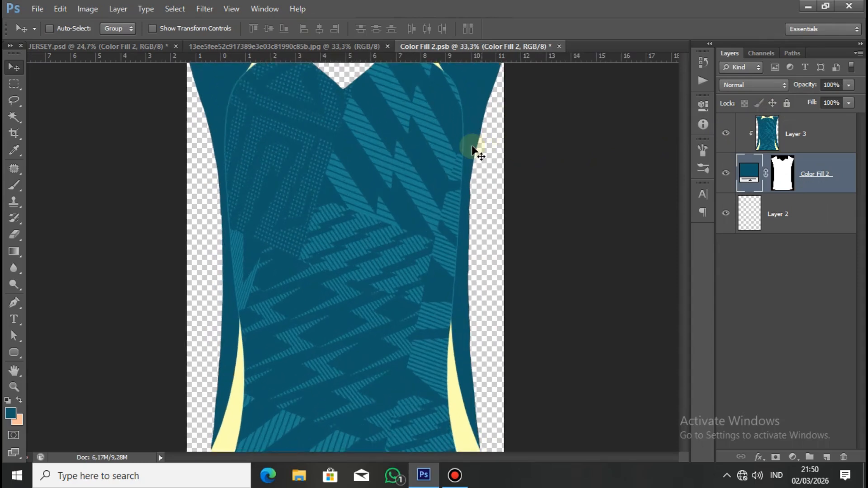
pyautogui.moveTo(455, 184); pyautogui.dragTo(452, 340)
pyautogui.click(794, 132)
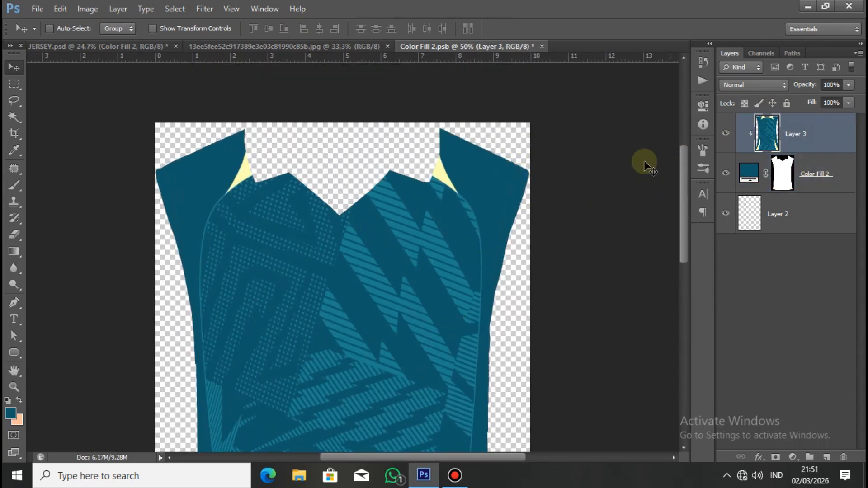
pyautogui.hotkey('ctrl', 't')
pyautogui.rightClick(509, 163)
pyautogui.click(565, 240)
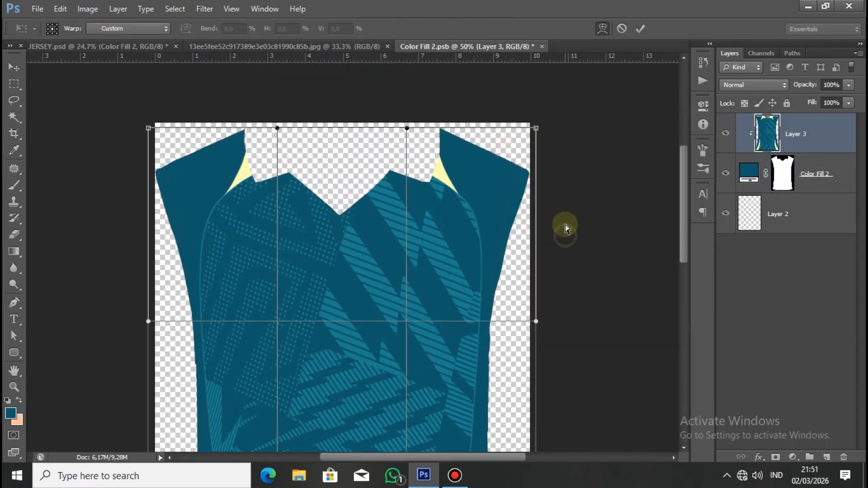
pyautogui.moveTo(540, 127); pyautogui.dragTo(537, 124)
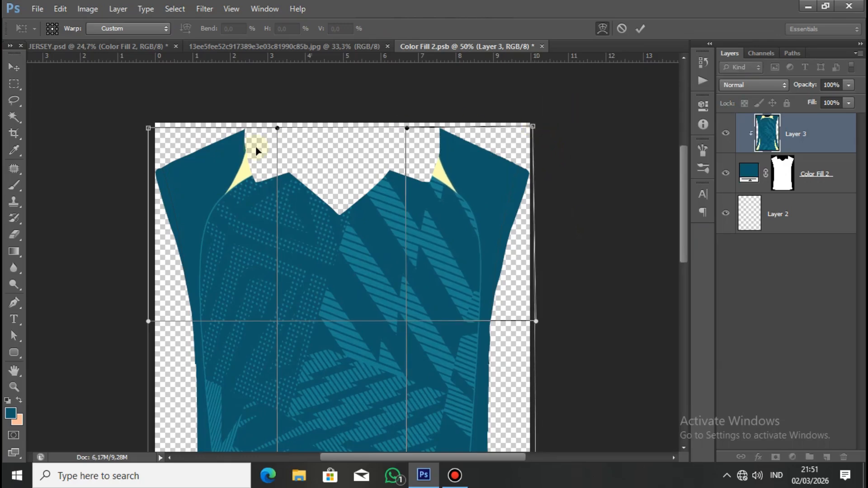
pyautogui.moveTo(152, 133); pyautogui.dragTo(134, 123)
pyautogui.moveTo(534, 127); pyautogui.dragTo(551, 128)
pyautogui.moveTo(135, 123); pyautogui.dragTo(130, 122)
pyautogui.hotkey('ctrl', '-')
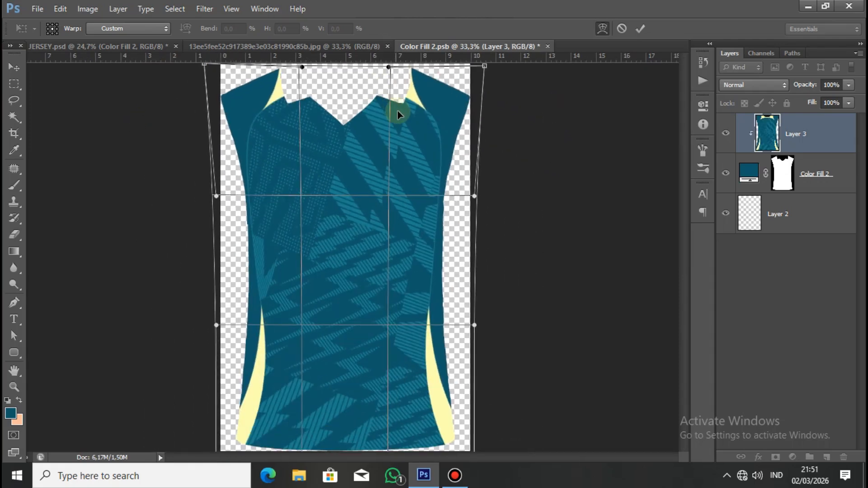
pyautogui.click(640, 28)
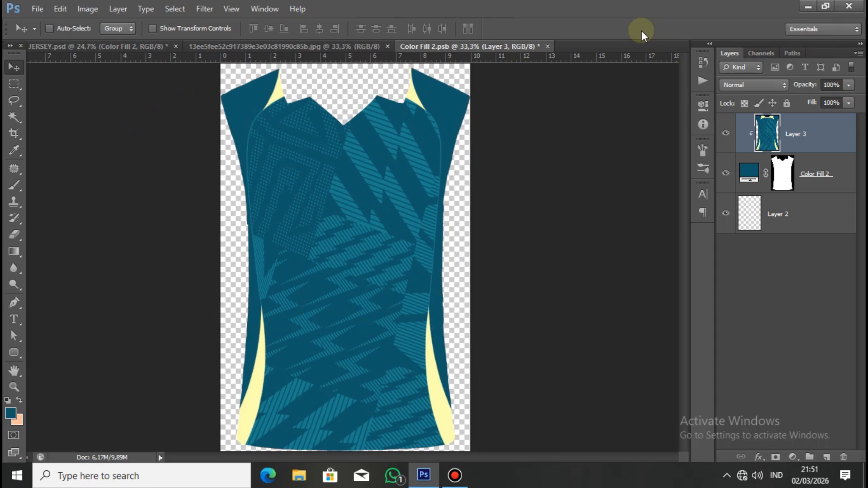
pyautogui.hotkey('ctrl', 'z')
pyautogui.hotkey('ctrl', 'z')
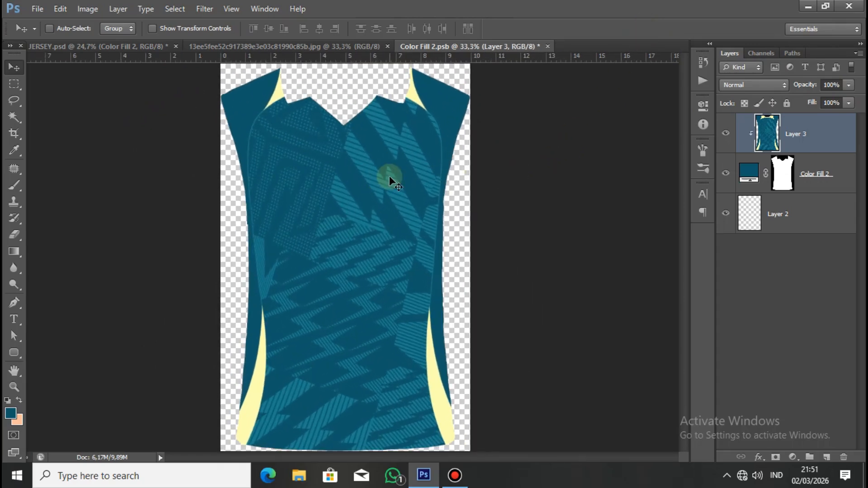
# Place the logoo image from the Pictures folder over the shirt at its default size
pyautogui.hotkey('ctrl', '-')
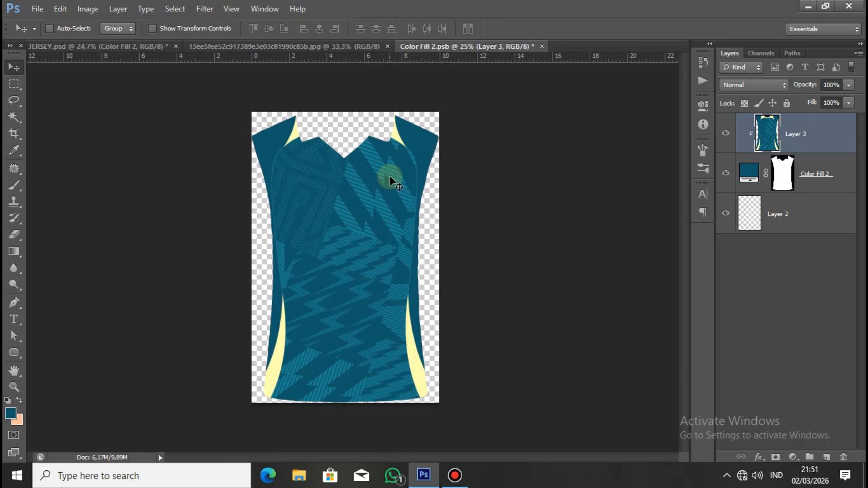
pyautogui.click(37, 9)
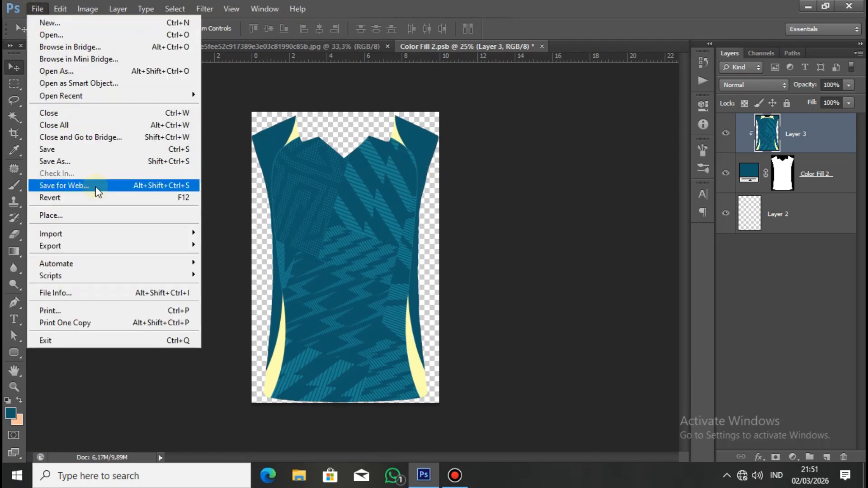
pyautogui.click(80, 216)
pyautogui.scroll(-10, 529, 148)
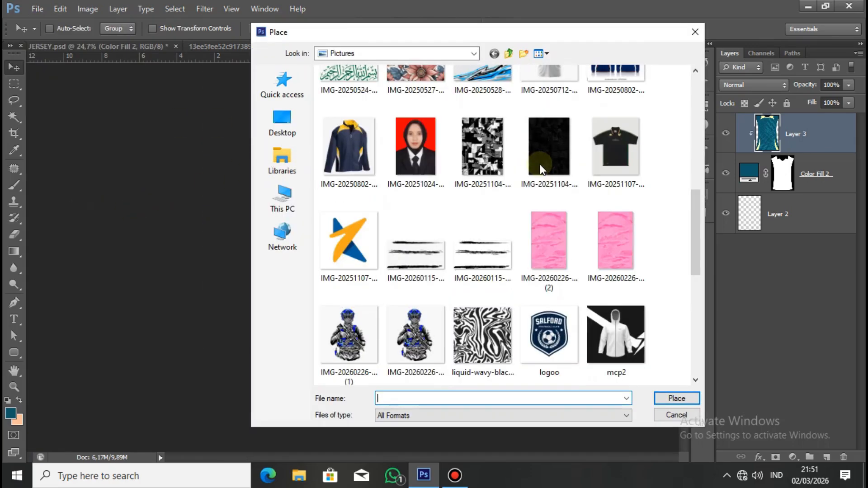
pyautogui.click(549, 195)
pyautogui.click(677, 399)
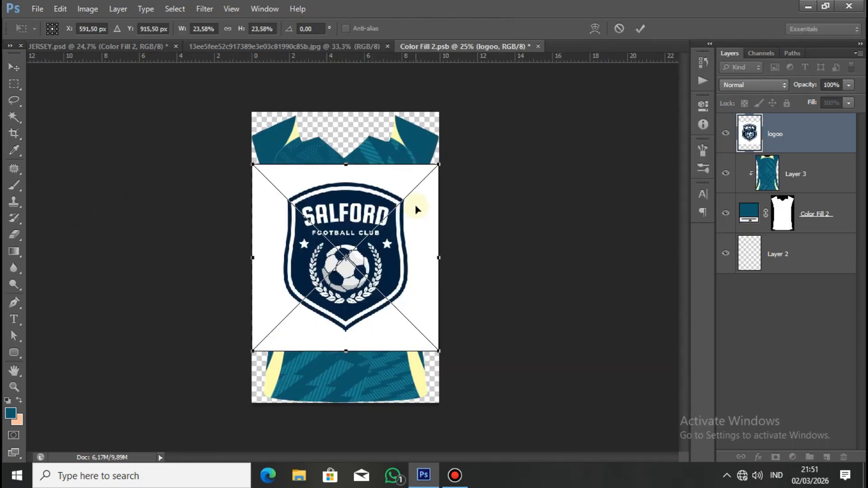
pyautogui.hotkey('ctrl', '+')
pyautogui.click(639, 30)
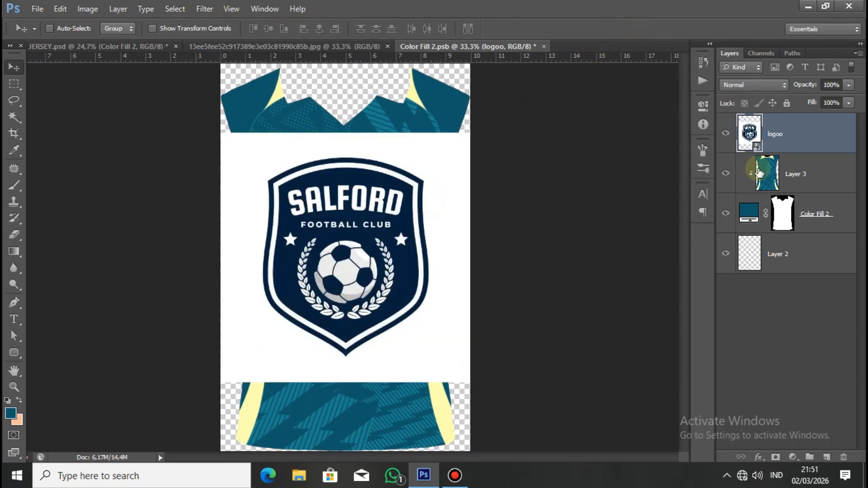
# Rasterize the logoo layer and delete the white background surrounding the club badge, clearing the selection
pyautogui.rightClick(797, 124)
pyautogui.click(721, 157)
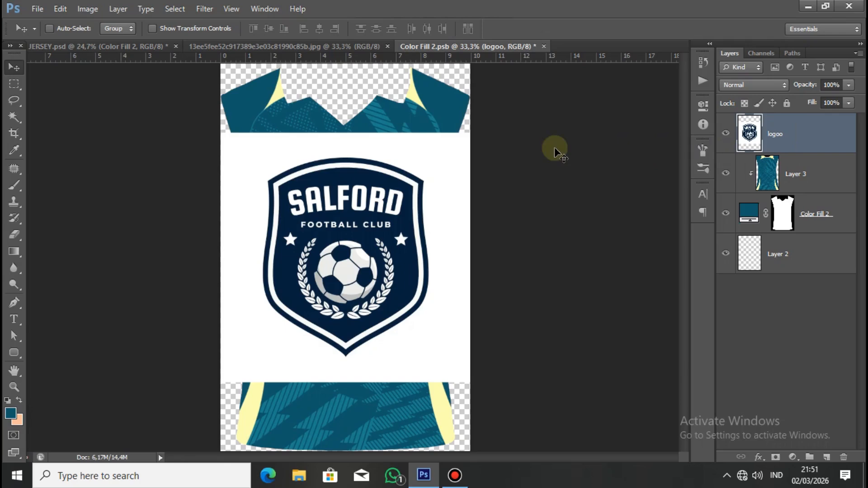
pyautogui.press('w')
pyautogui.click(243, 182)
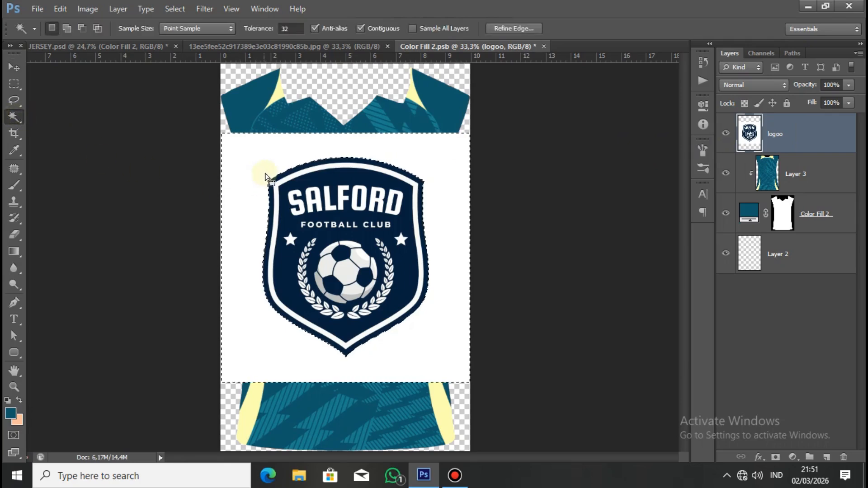
pyautogui.press('Delete')
pyautogui.hotkey('ctrl', 'd')
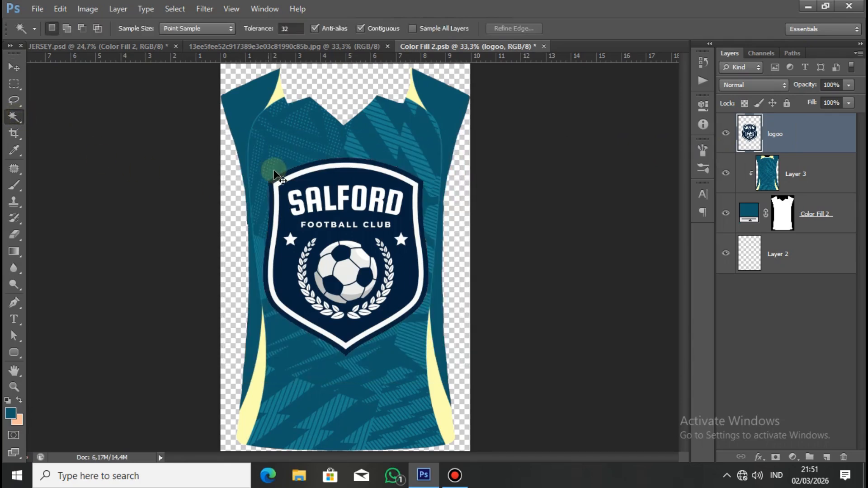
# Scale the club badge to about 34.5% and position it on the right side of the chest
pyautogui.hotkey('ctrl', 't')
pyautogui.moveTo(441, 161); pyautogui.dragTo(362, 224)
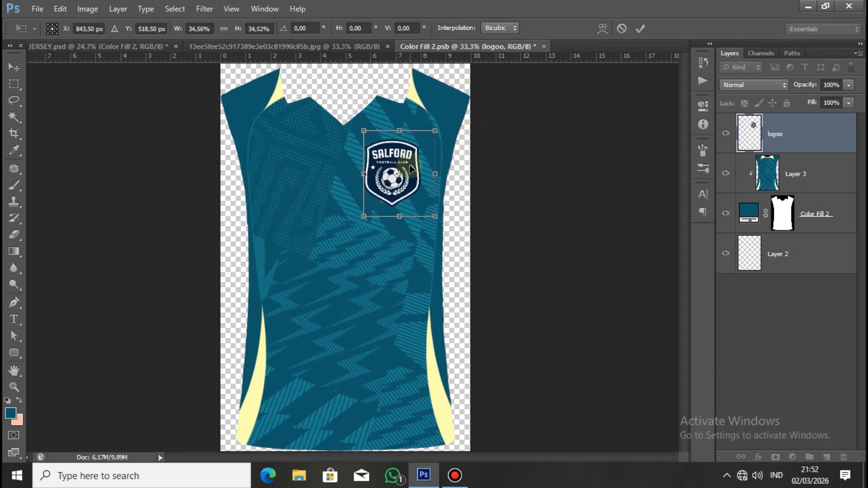
pyautogui.press('Return')
# Erase the stray thin vertical line beside the badge on the logoo layer
pyautogui.hotkey('ctrl', '+')
pyautogui.moveTo(453, 139); pyautogui.dragTo(381, 267)
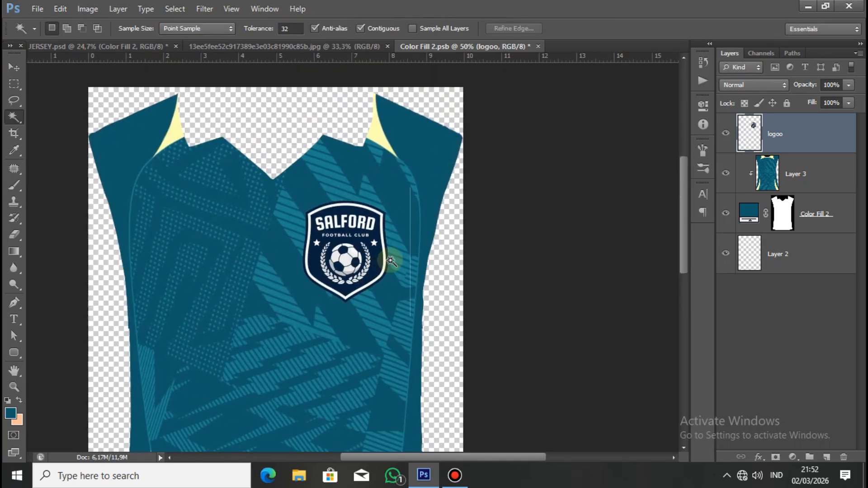
pyautogui.press('e')
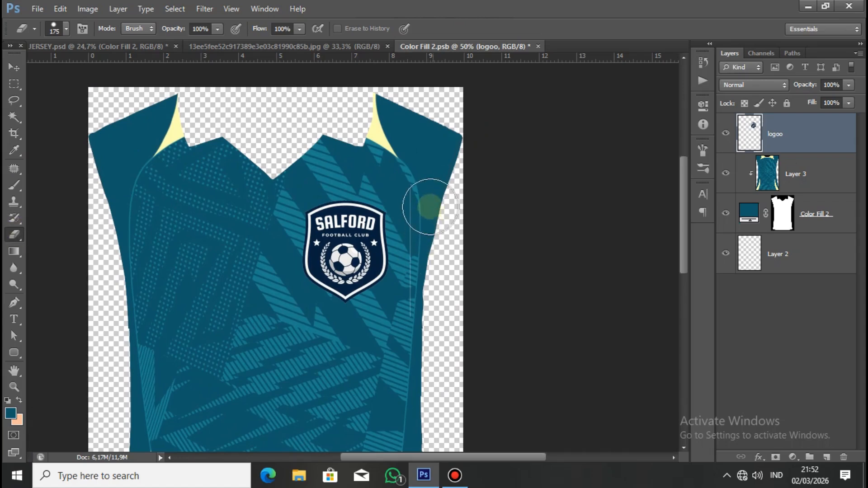
pyautogui.moveTo(422, 202); pyautogui.dragTo(411, 317)
pyautogui.click(14, 68)
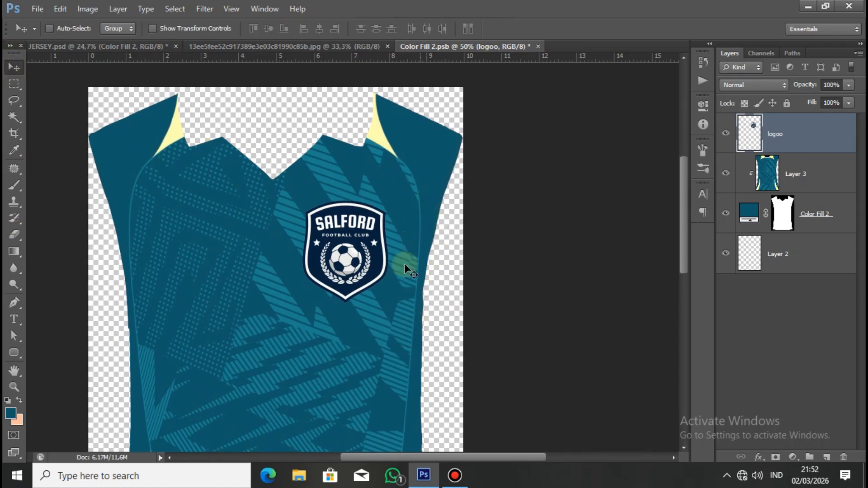
# Shrink the badge further to about 41% and place it higher on the right chest as a small crest
pyautogui.hotkey('ctrl', 't')
pyautogui.moveTo(302, 304); pyautogui.dragTo(364, 212)
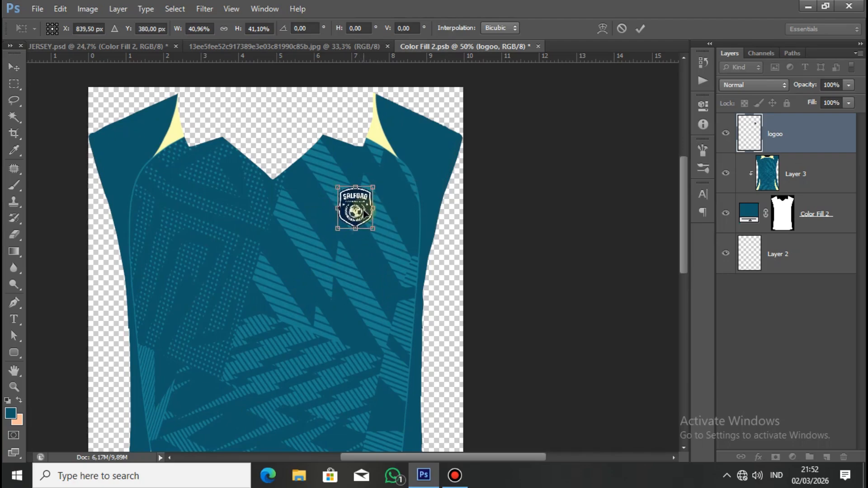
pyautogui.click(640, 29)
pyautogui.hotkey('ctrl', '+')
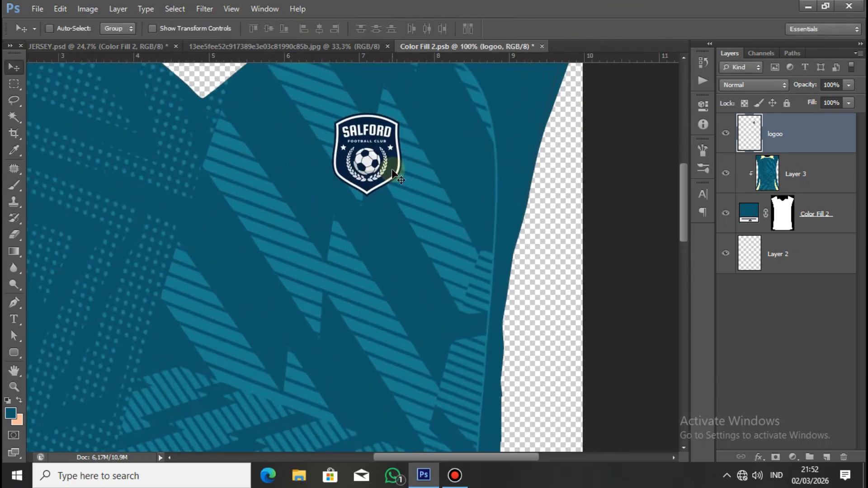
pyautogui.hotkey('ctrl', '-')
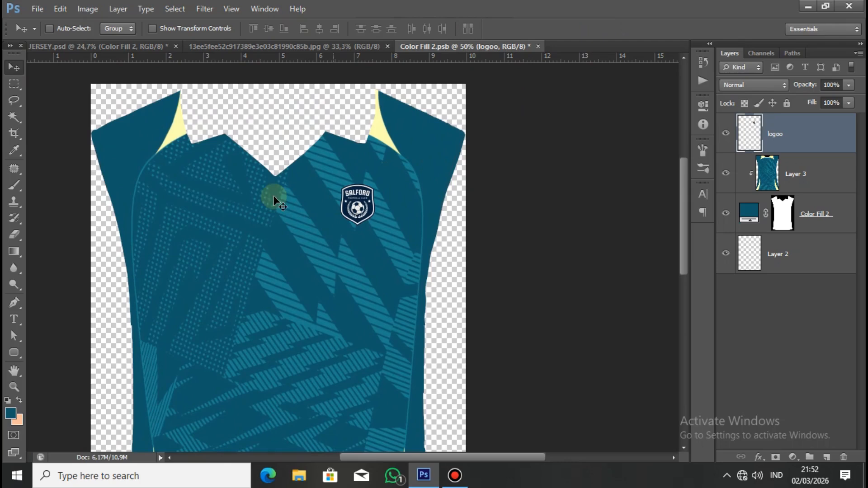
# Add the white two-line text "MAFAZA STUDIO" on the front of the shirt
pyautogui.click(14, 319)
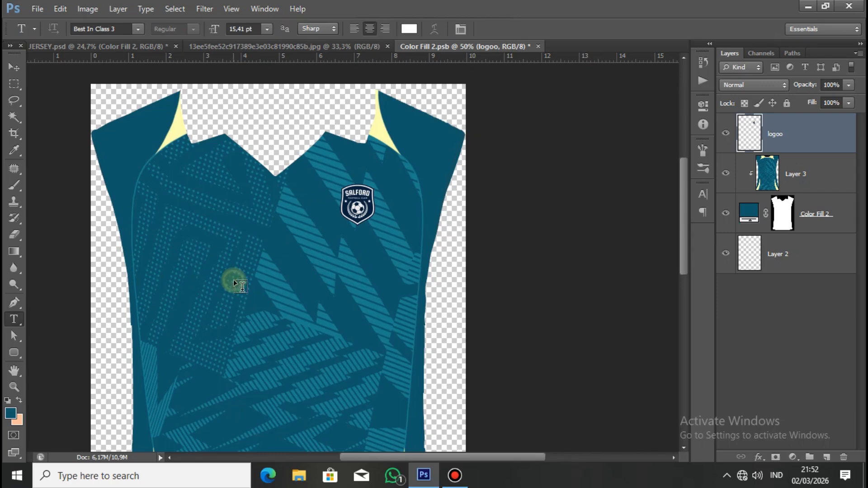
pyautogui.click(234, 281)
pyautogui.write('MAFA')
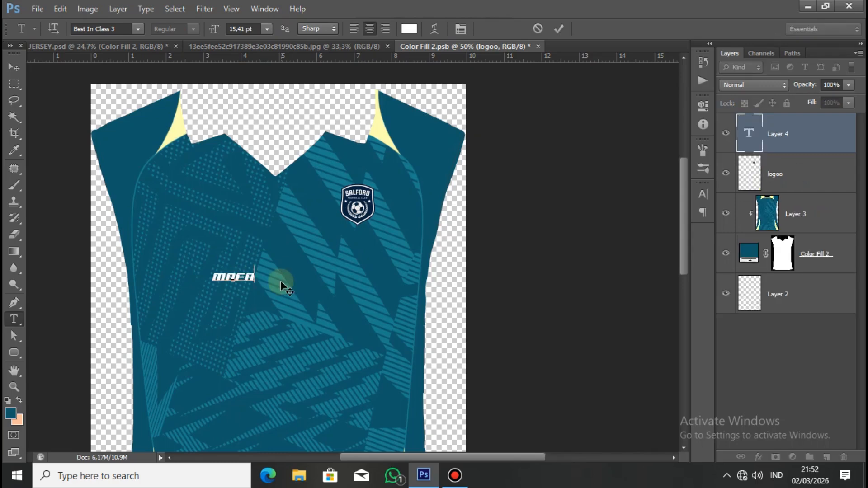
pyautogui.write('ZA')
pyautogui.press('Return')
pyautogui.write('STUDI')
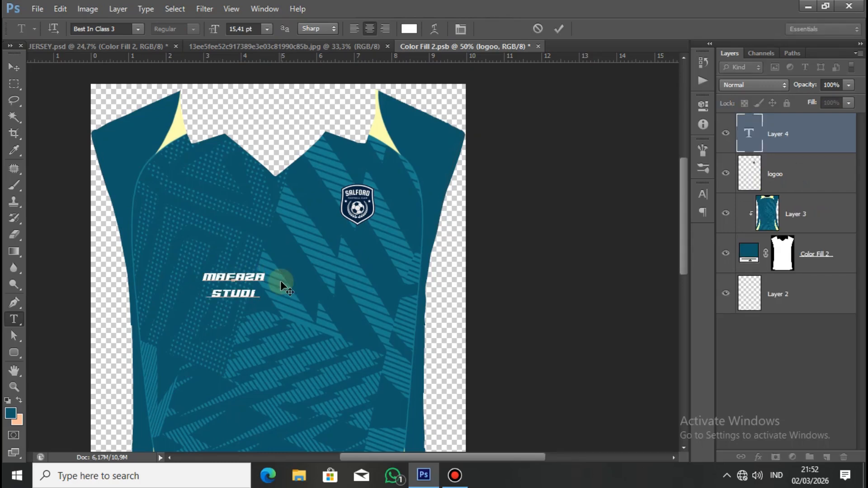
pyautogui.write('O')
pyautogui.click(13, 66)
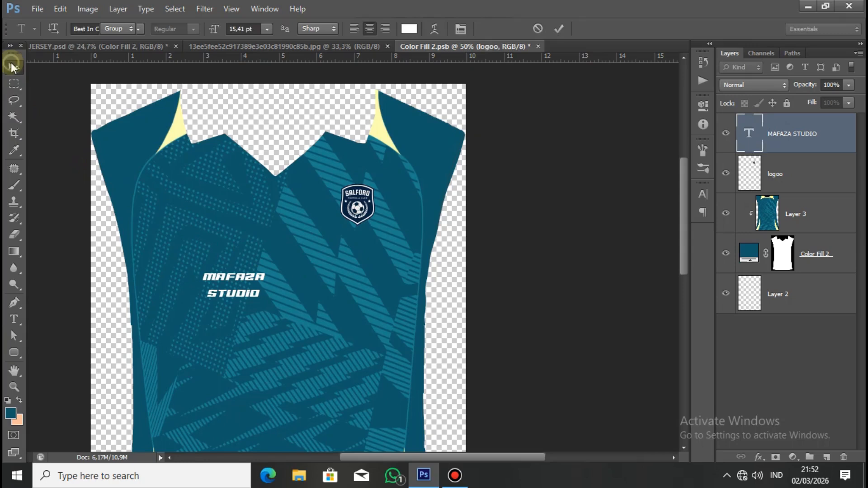
# Change the MAFAZA STUDIO text's font to Freiburg
pyautogui.click(701, 195)
pyautogui.click(620, 202)
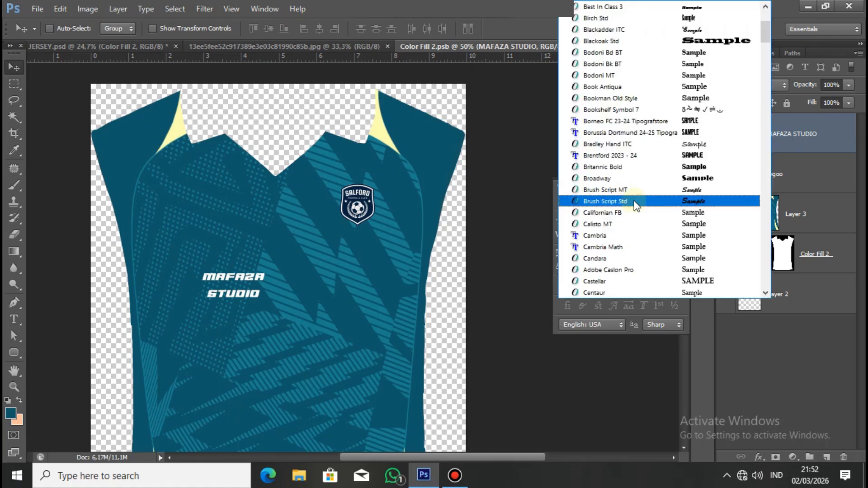
pyautogui.scroll(-5, 642, 161)
pyautogui.scroll(-9, 647, 172)
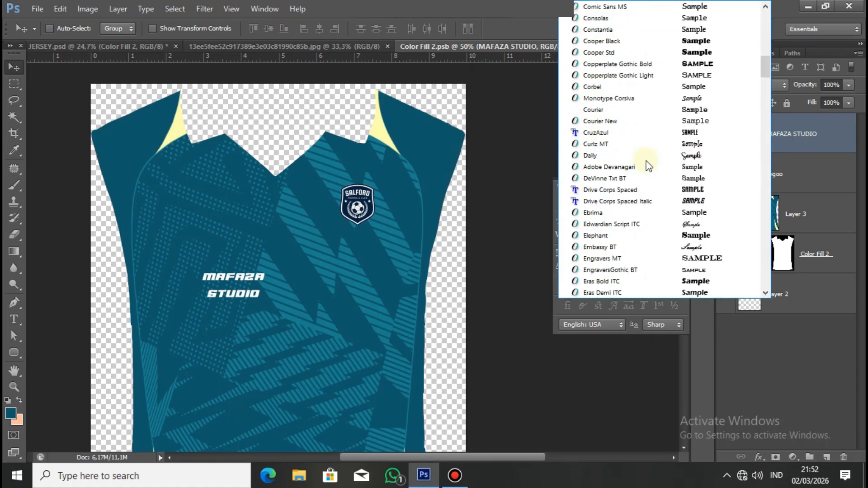
pyautogui.scroll(-5, 647, 199)
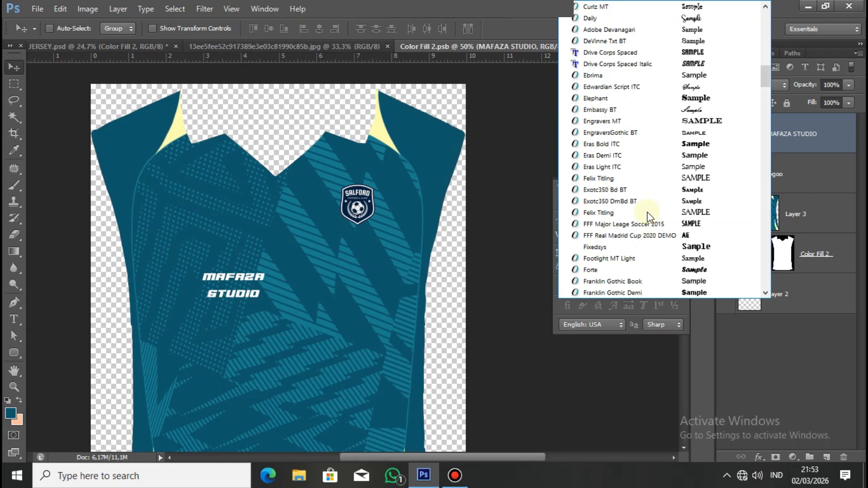
pyautogui.click(604, 235)
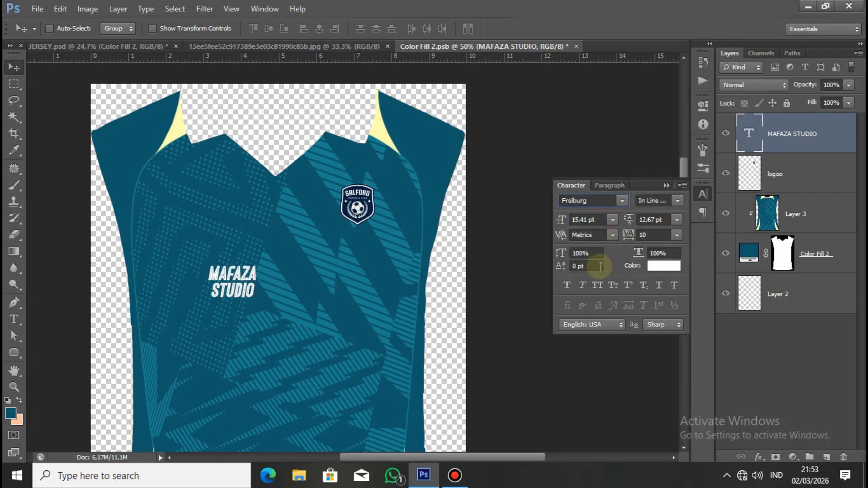
pyautogui.click(667, 187)
# Enlarge the MAFAZA STUDIO text to about 240% and move it to the middle of the chest
pyautogui.hotkey('ctrl', 't')
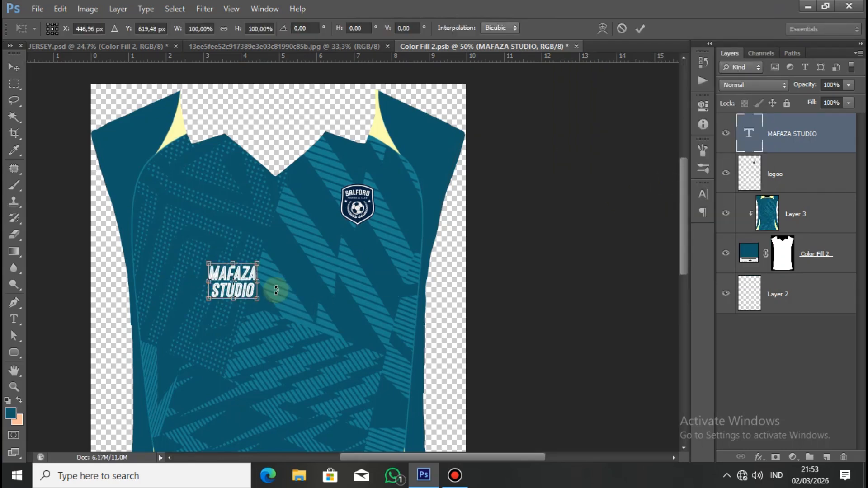
pyautogui.moveTo(256, 299); pyautogui.dragTo(325, 340)
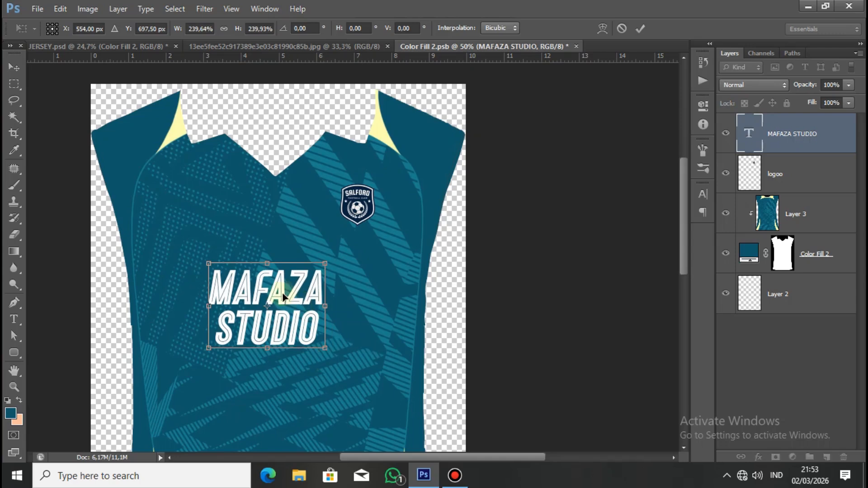
pyautogui.moveTo(280, 288); pyautogui.dragTo(295, 293)
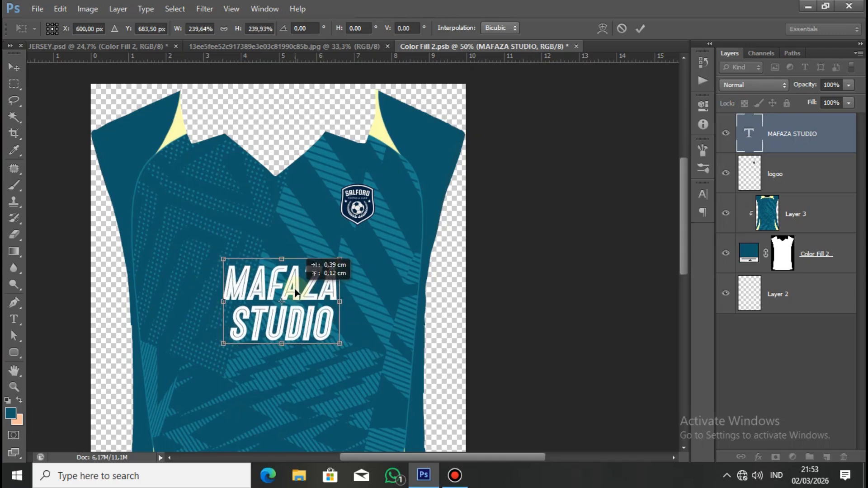
pyautogui.click(641, 28)
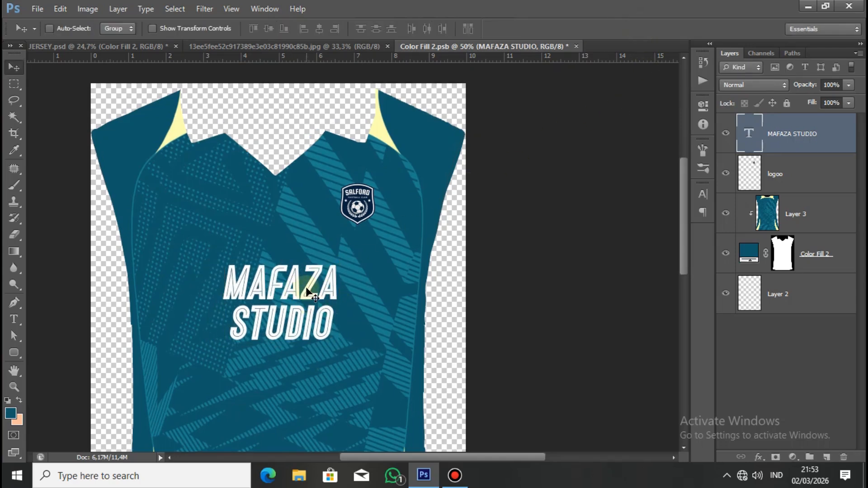
# Scale the MAFAZA STUDIO text up by about 114% and center it below the neckline
pyautogui.scroll(-2, 306, 287)
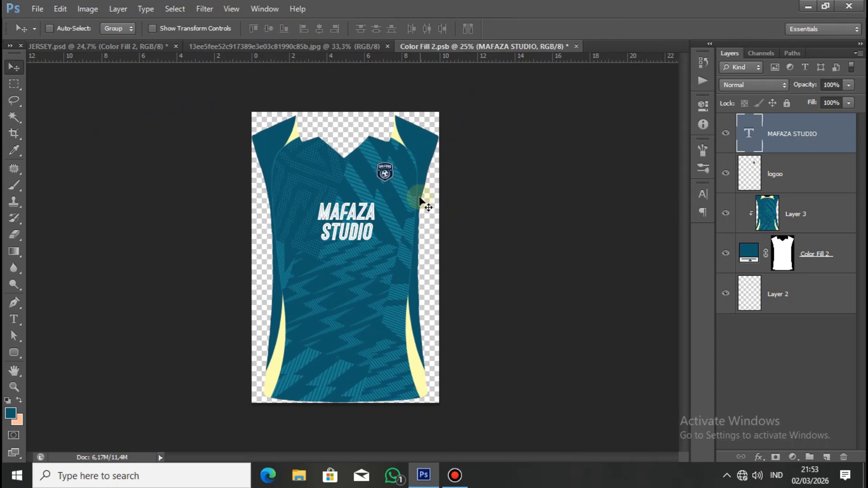
pyautogui.hotkey('ctrl', 't')
pyautogui.moveTo(375, 243); pyautogui.dragTo(358, 222)
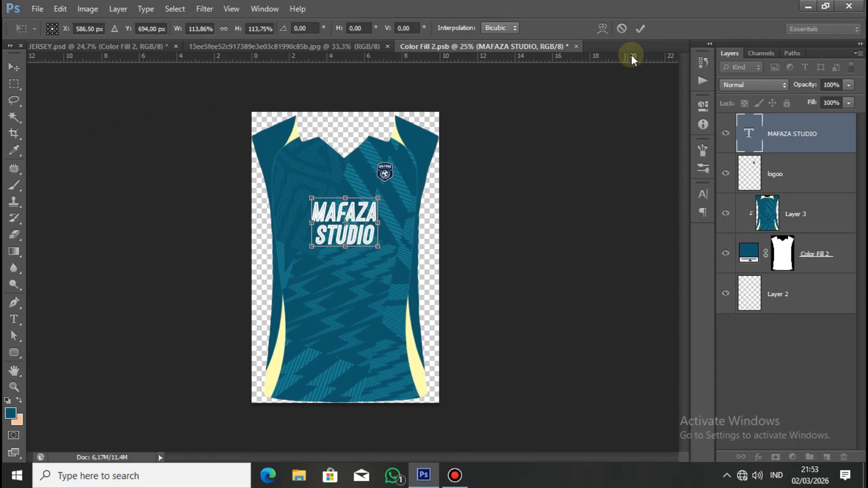
pyautogui.click(640, 28)
pyautogui.scroll(2, 476, 150)
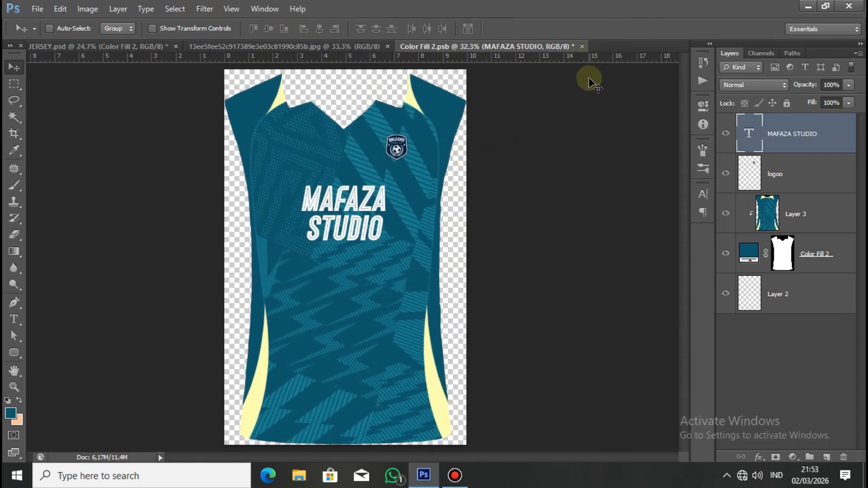
# Close Color Fill 2.psb with its changes saved and return to the JERSEY.psd mockup
pyautogui.click(581, 46)
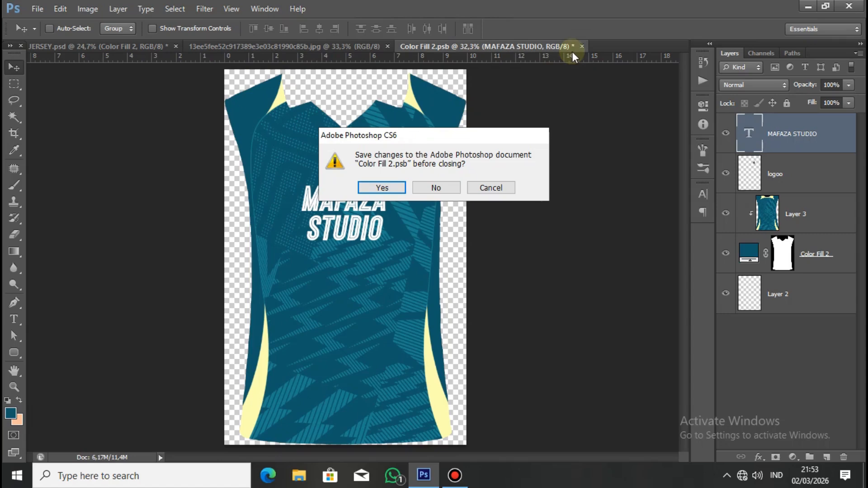
pyautogui.click(382, 187)
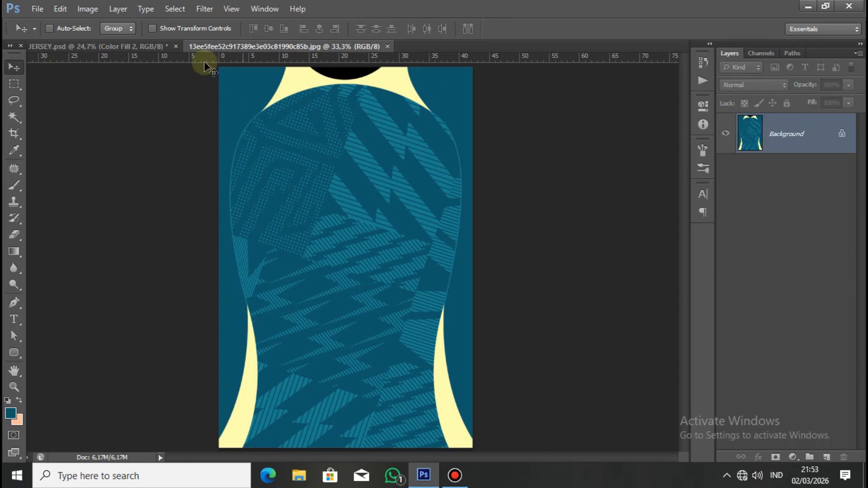
pyautogui.click(139, 48)
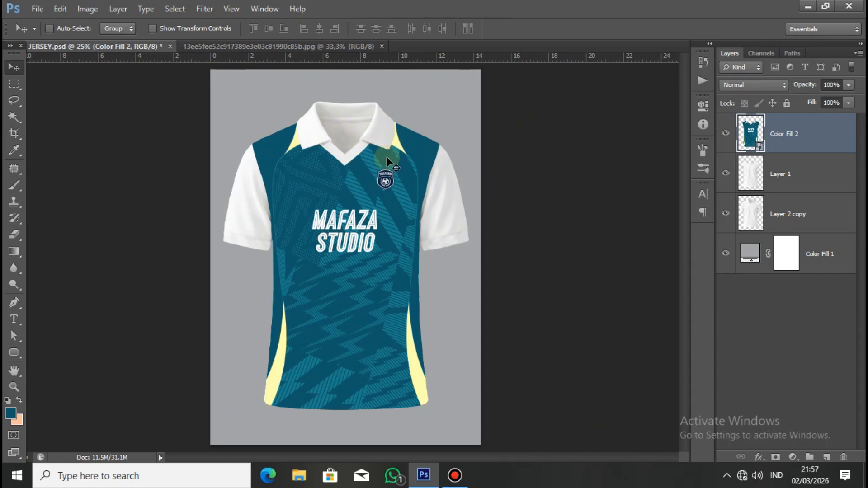
# Draw a closed V-shaped stripe path with the Pen tool along the middle of the neckline's ribbed band, between both collar flaps
pyautogui.scroll(3, 389, 130)
pyautogui.moveTo(345, 116); pyautogui.dragTo(325, 230)
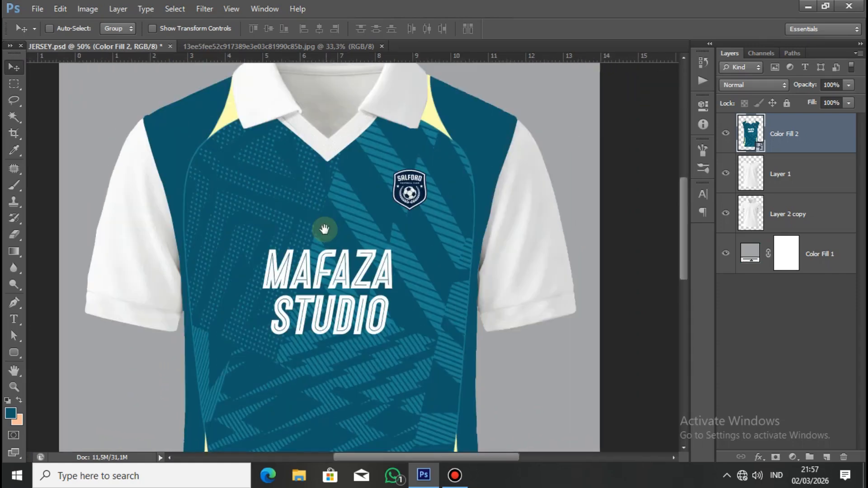
pyautogui.scroll(4, 316, 253)
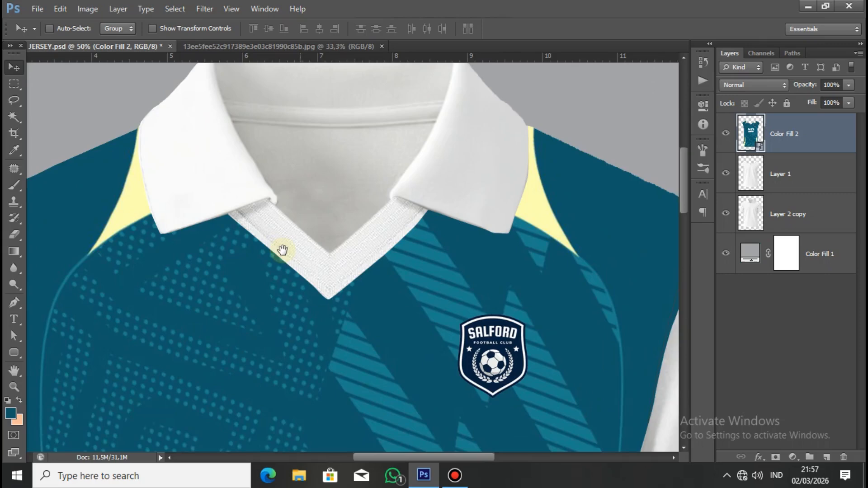
pyautogui.scroll(3, 326, 285)
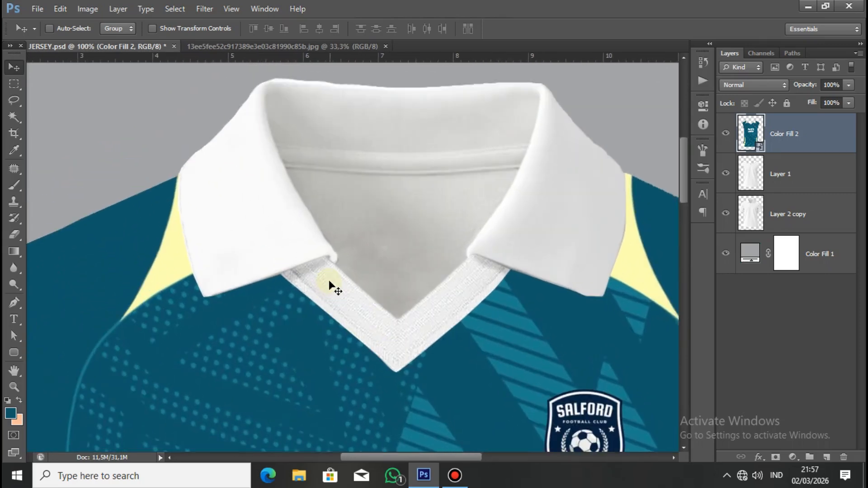
pyautogui.scroll(2, 329, 280)
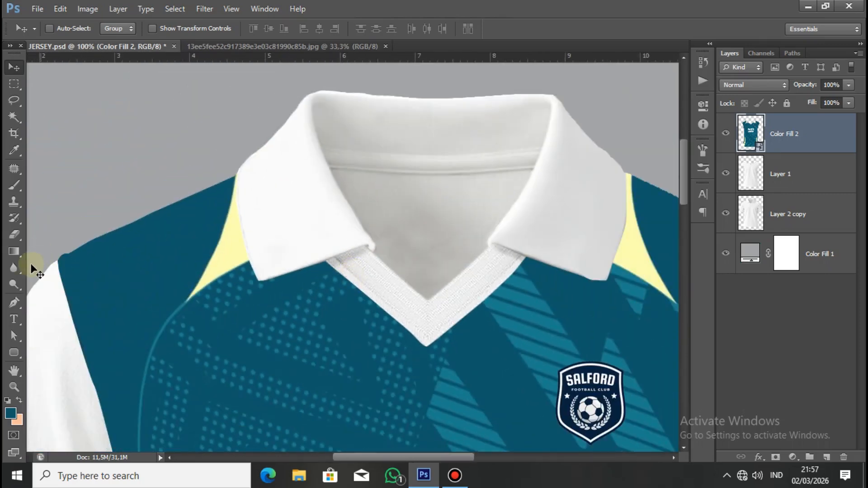
pyautogui.click(14, 303)
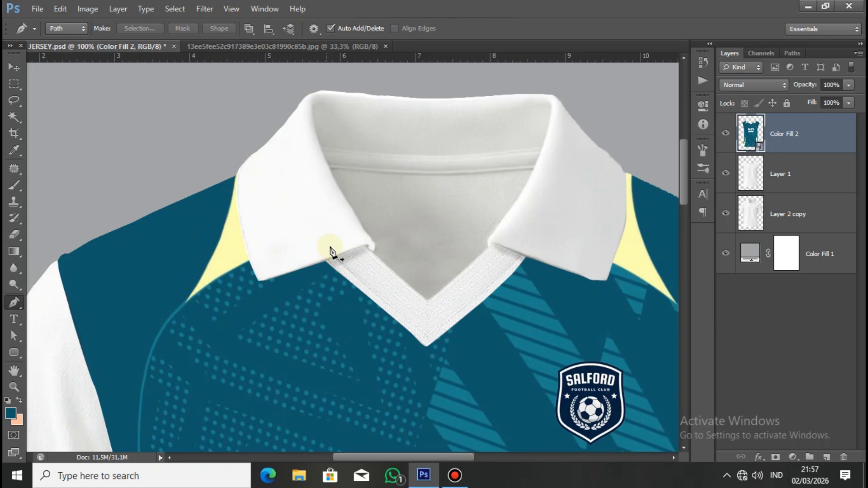
pyautogui.scroll(3, 333, 250)
pyautogui.scroll(-3, 339, 251)
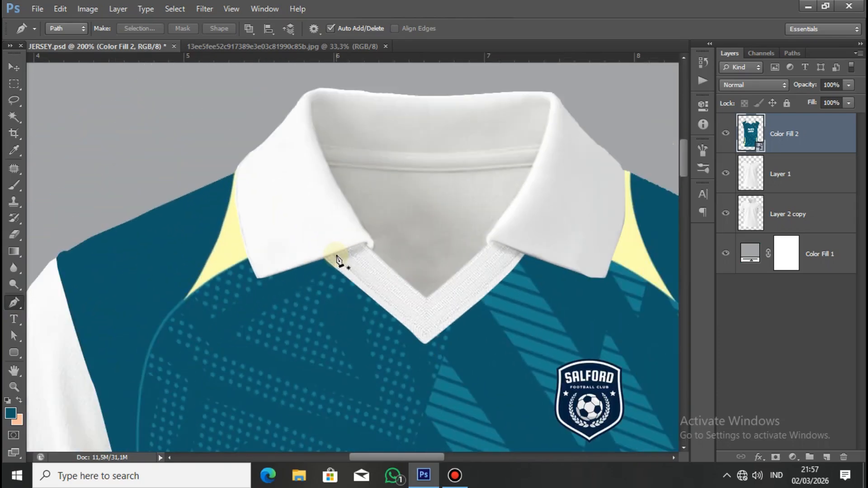
pyautogui.scroll(2, 388, 256)
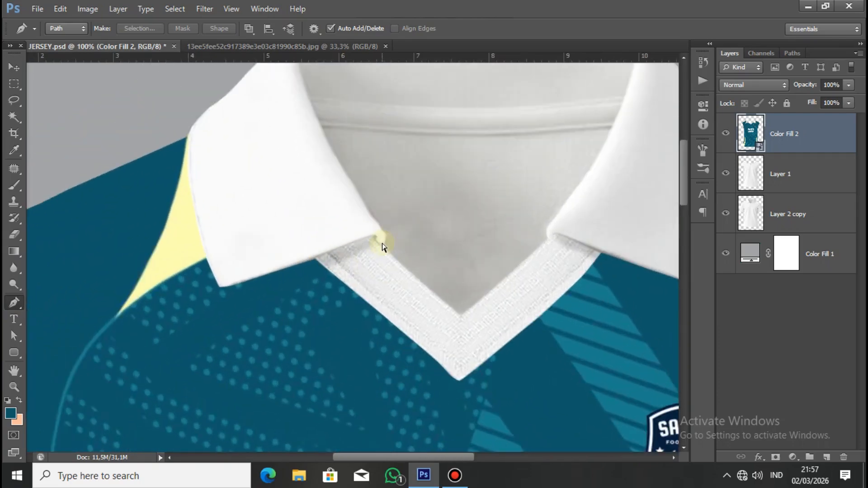
pyautogui.scroll(1, 332, 250)
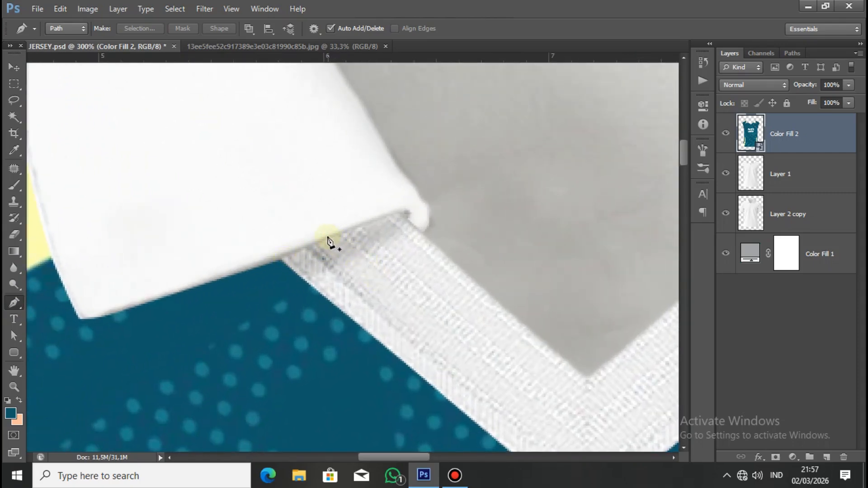
pyautogui.scroll(-2, 331, 243)
pyautogui.scroll(2, 355, 240)
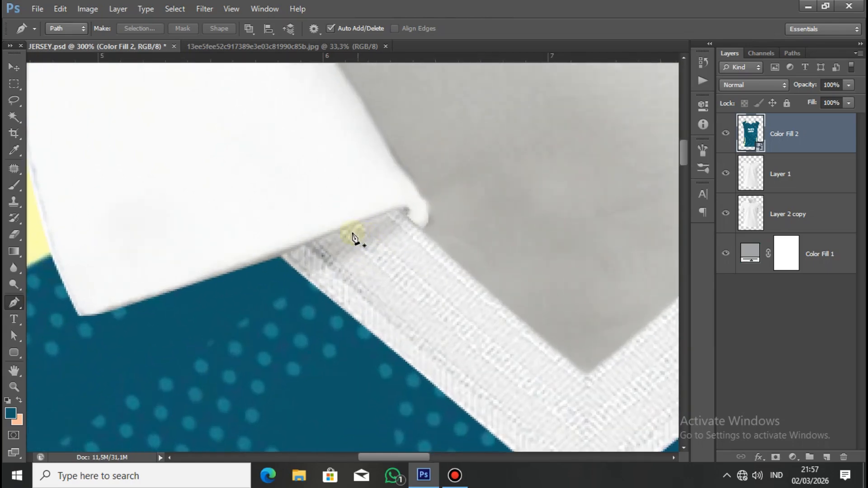
pyautogui.click(337, 230)
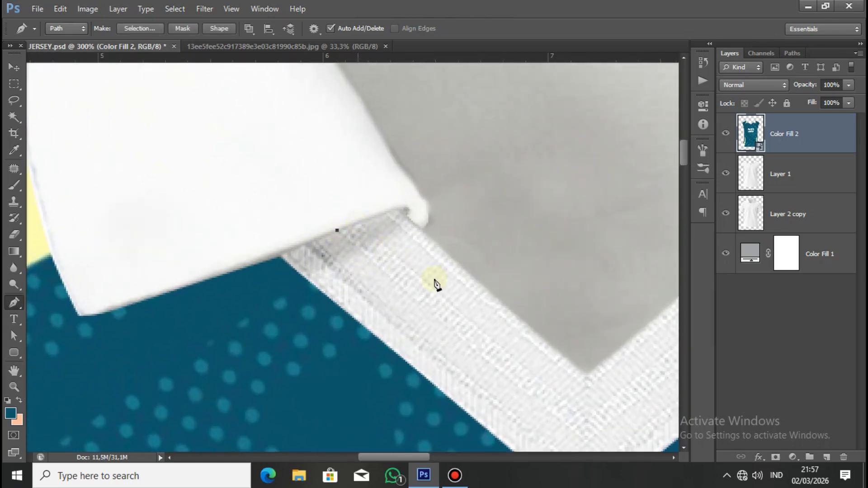
pyautogui.moveTo(462, 304); pyautogui.dragTo(332, 219)
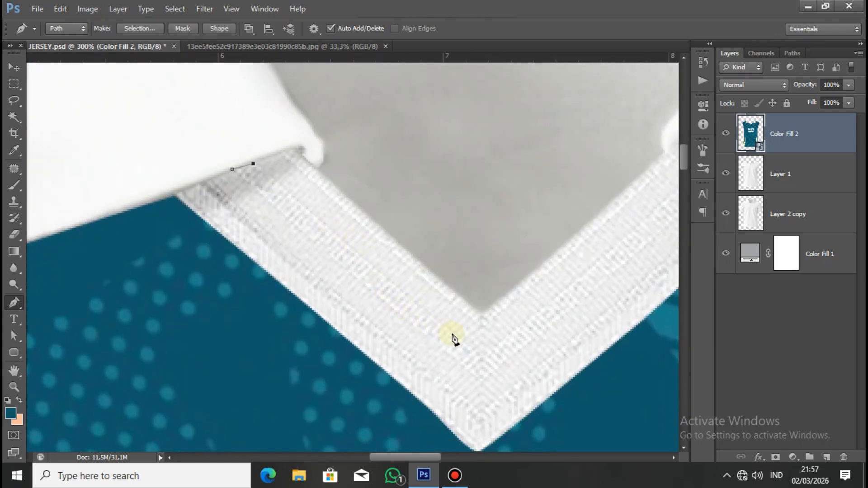
pyautogui.click(479, 352)
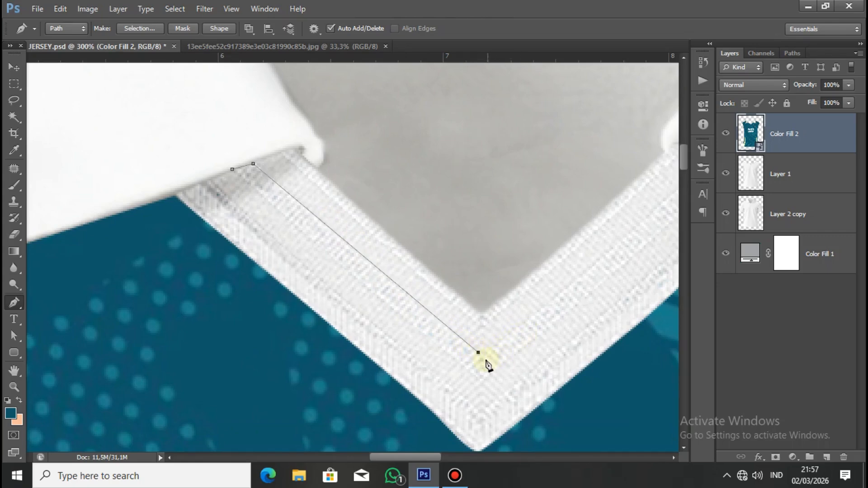
pyautogui.moveTo(550, 312); pyautogui.dragTo(387, 367)
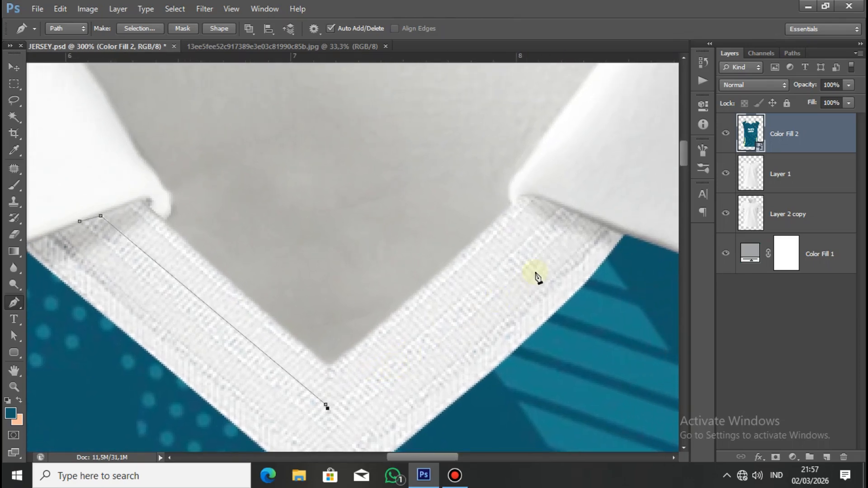
pyautogui.click(561, 205)
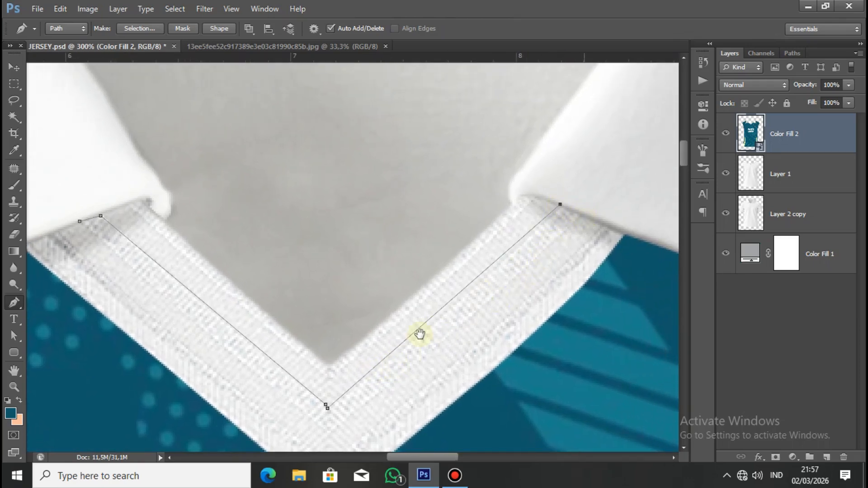
pyautogui.moveTo(423, 267); pyautogui.dragTo(431, 246)
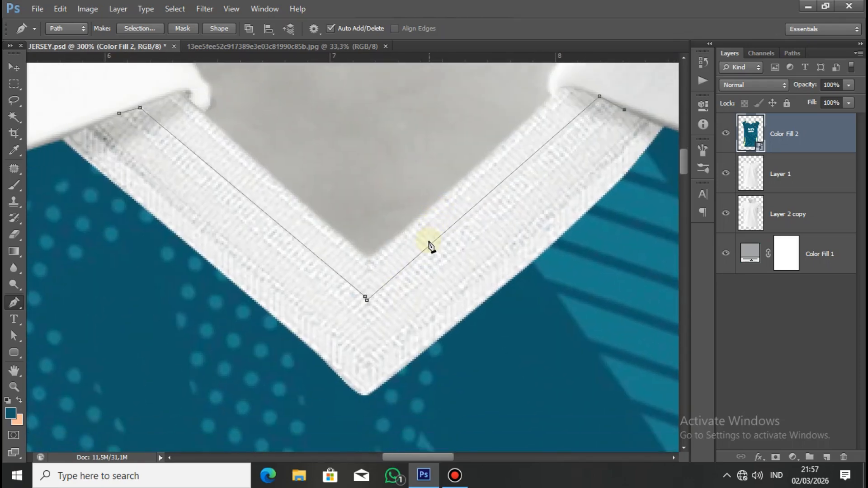
pyautogui.click(369, 325)
pyautogui.click(119, 114)
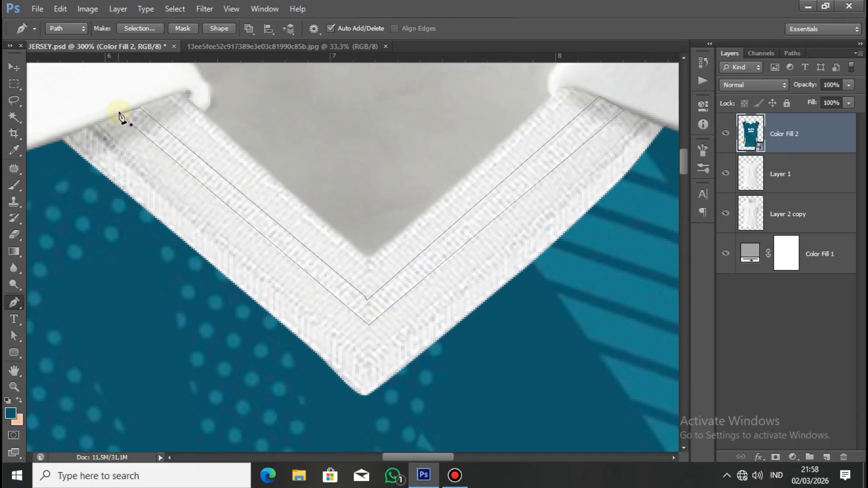
# Turn the V-shaped path into a selection and copy that area of Layer 2 copy onto a new layer
pyautogui.hotkey('ctrl', '-')
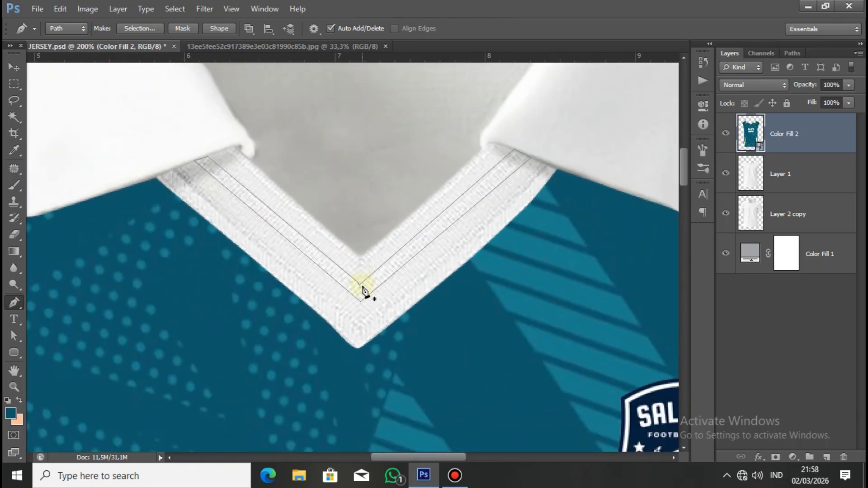
pyautogui.hotkey('ctrl', '+')
pyautogui.rightClick(364, 307)
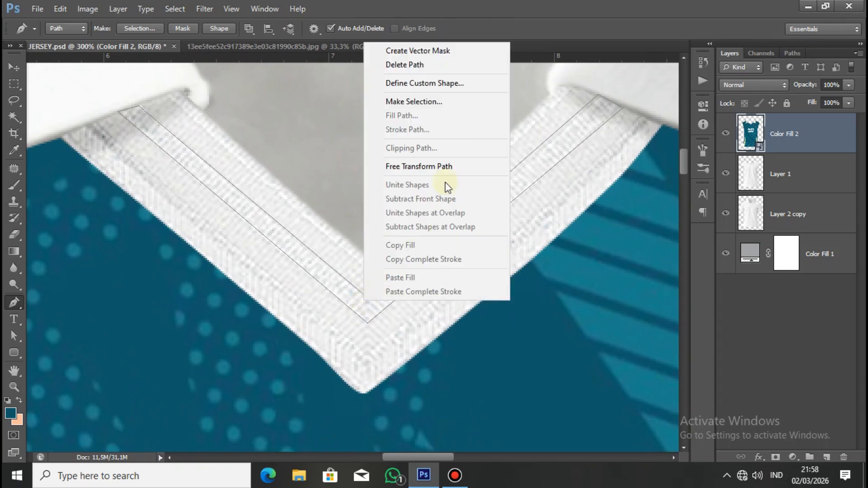
pyautogui.click(466, 103)
pyautogui.click(499, 134)
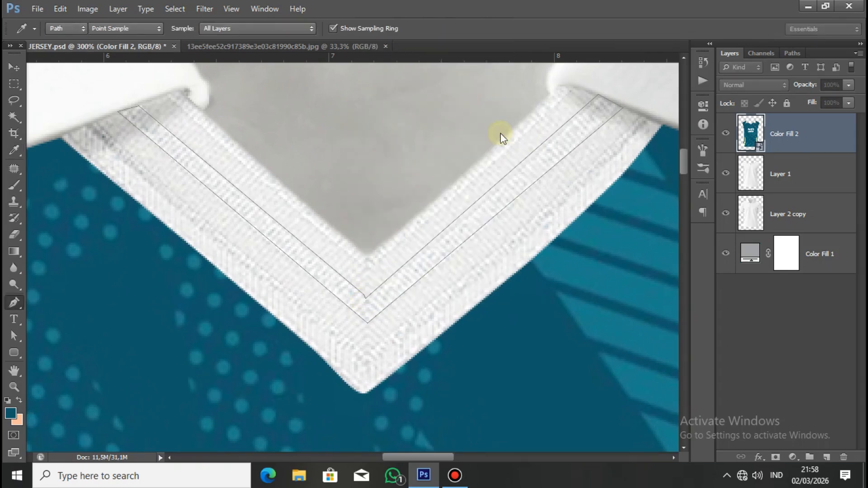
pyautogui.click(794, 214)
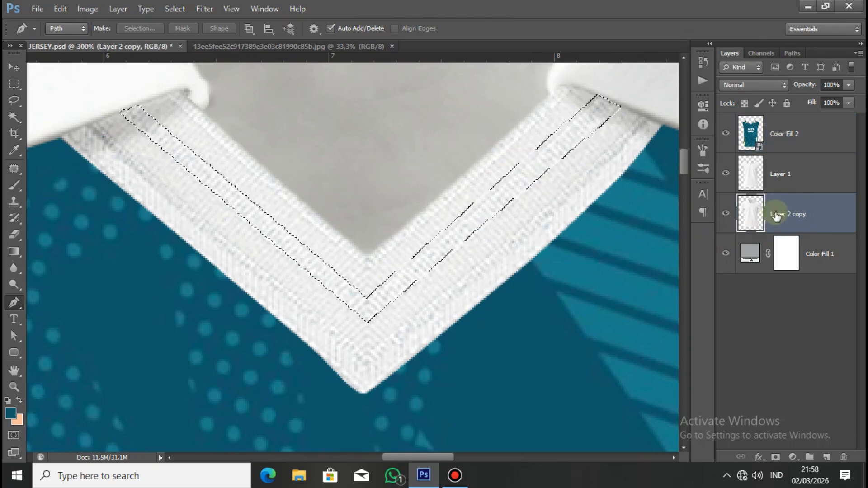
pyautogui.hotkey('ctrl', 'j')
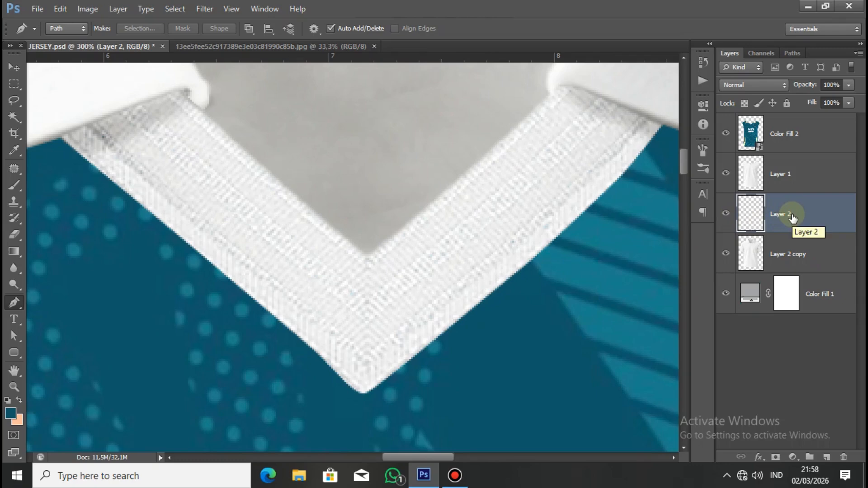
# Select the copied stripe's pixels and add a Solid Color fill in pale yellow fffeb3, sampled from the shoulder panel
pyautogui.rightClick(753, 218)
pyautogui.click(705, 201)
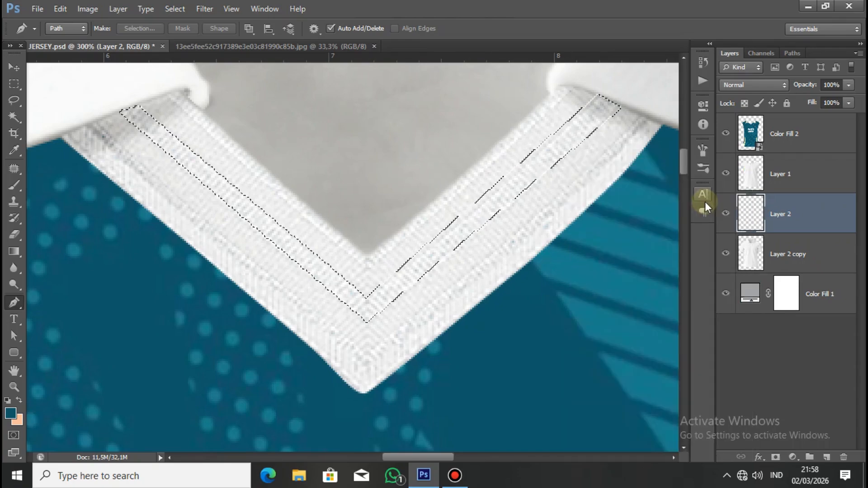
pyautogui.hotkey('ctrl', '-')
pyautogui.hotkey('ctrl', '-')
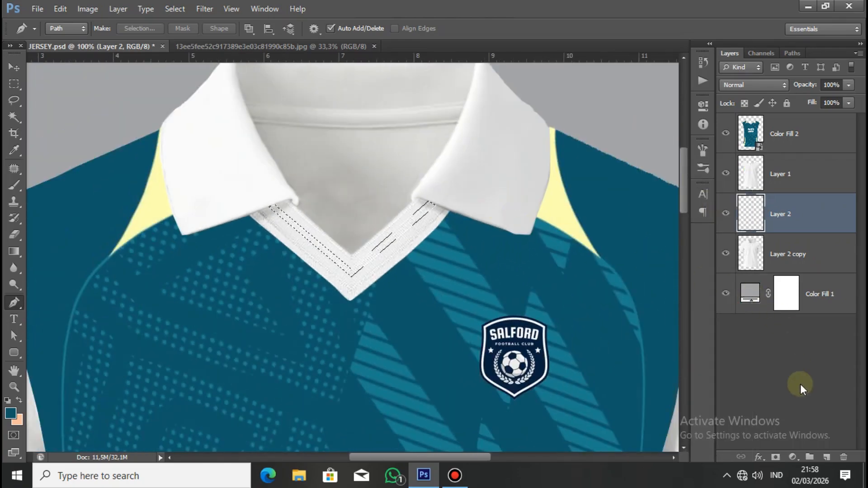
pyautogui.click(793, 457)
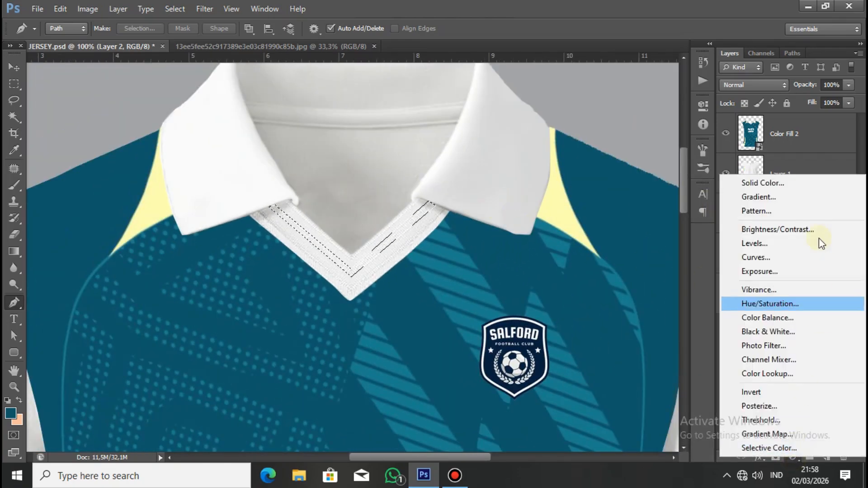
pyautogui.click(805, 188)
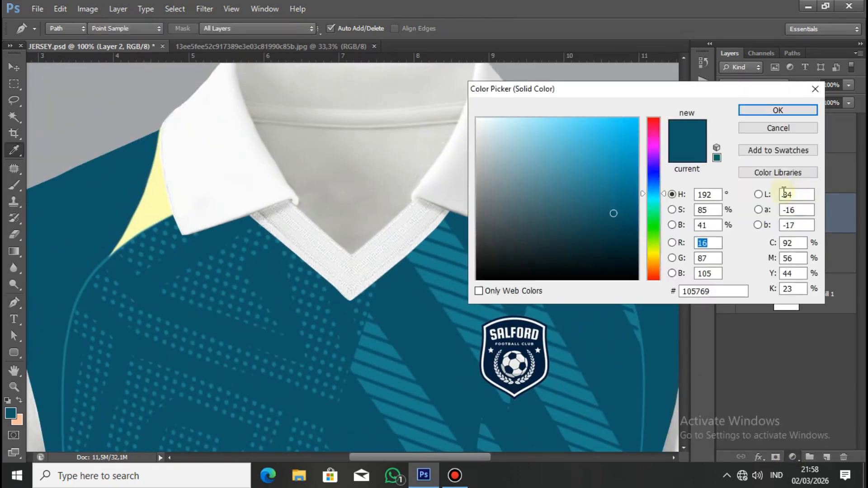
pyautogui.click(162, 190)
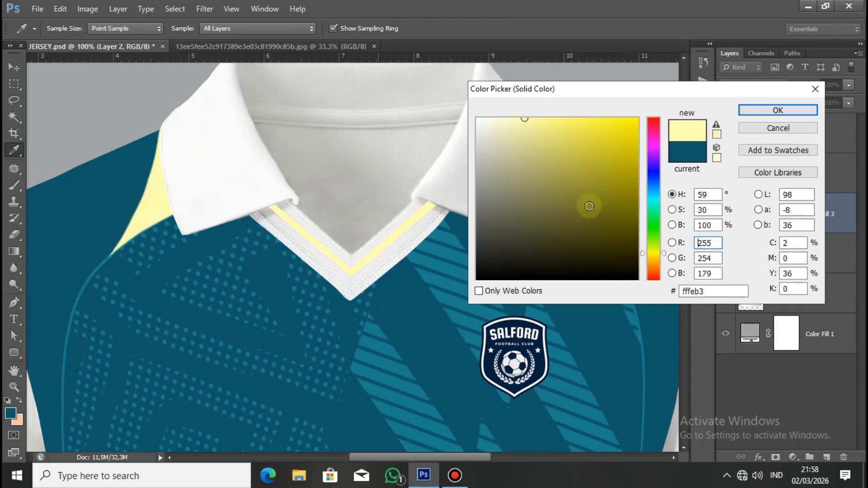
pyautogui.click(776, 111)
pyautogui.hotkey('ctrl', '+')
pyautogui.hotkey('ctrl', '-')
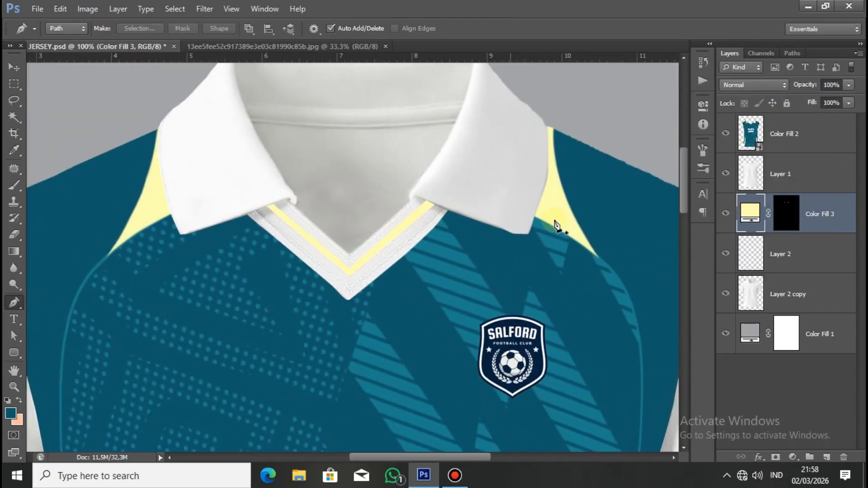
# With Layer 2 copy active, draw a closed, loose Pen path around the whole collar and neckline band
pyautogui.click(785, 293)
pyautogui.hotkey('ctrl', '-')
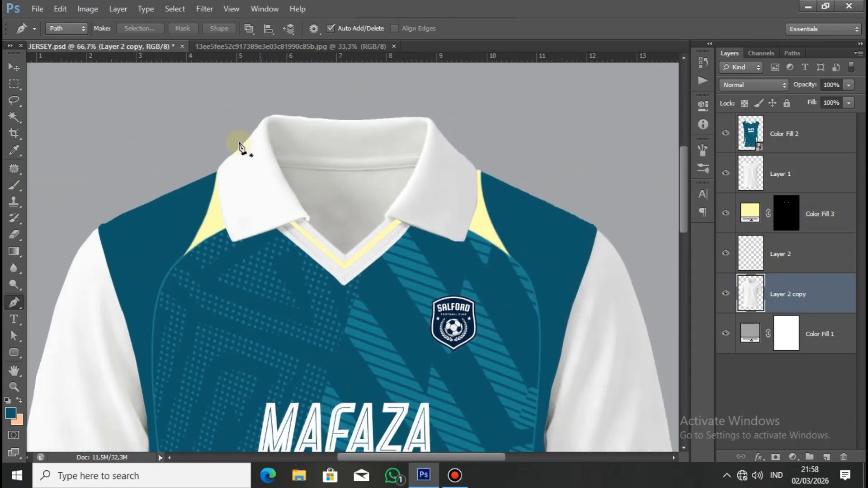
pyautogui.click(231, 133)
pyautogui.click(207, 172)
pyautogui.click(219, 254)
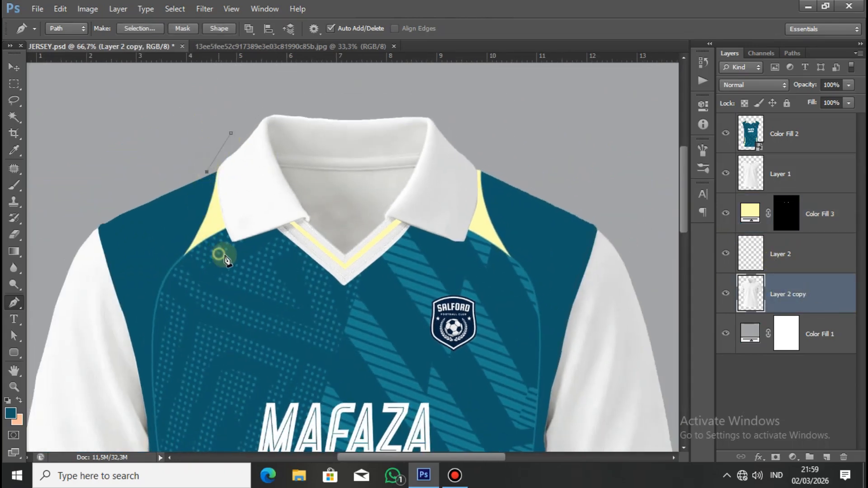
pyautogui.click(276, 249)
pyautogui.click(341, 296)
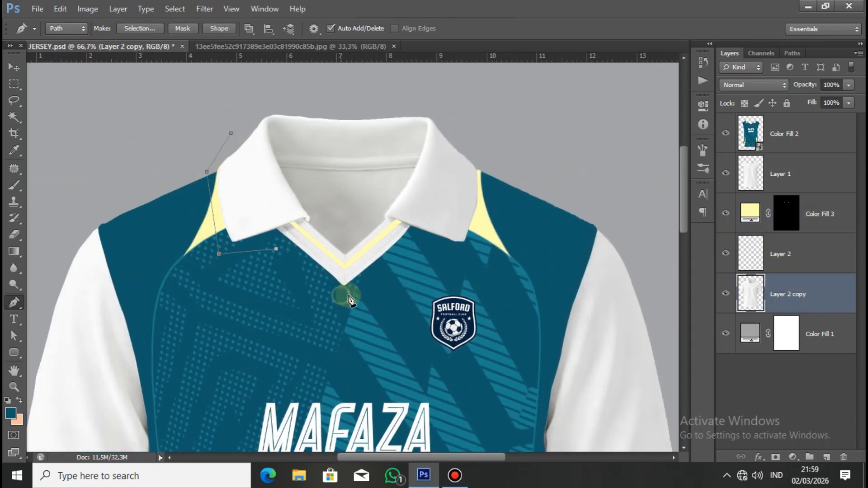
pyautogui.click(414, 235)
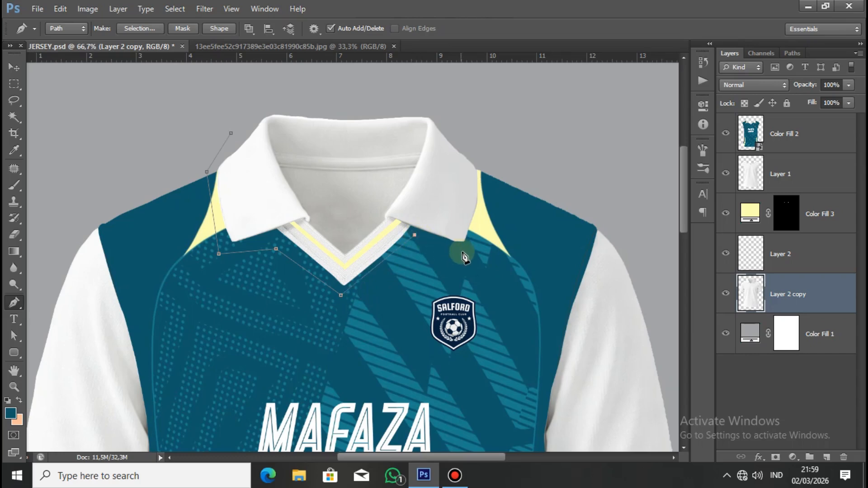
pyautogui.click(480, 252)
pyautogui.click(494, 150)
pyautogui.click(372, 85)
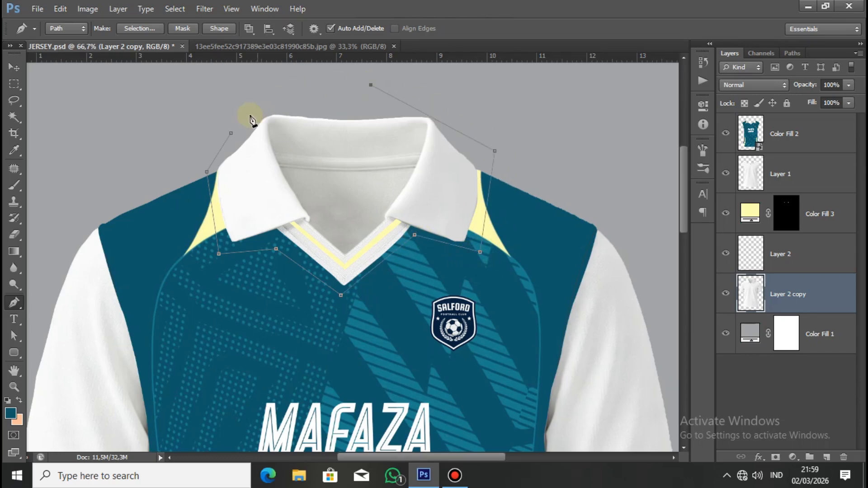
pyautogui.click(231, 134)
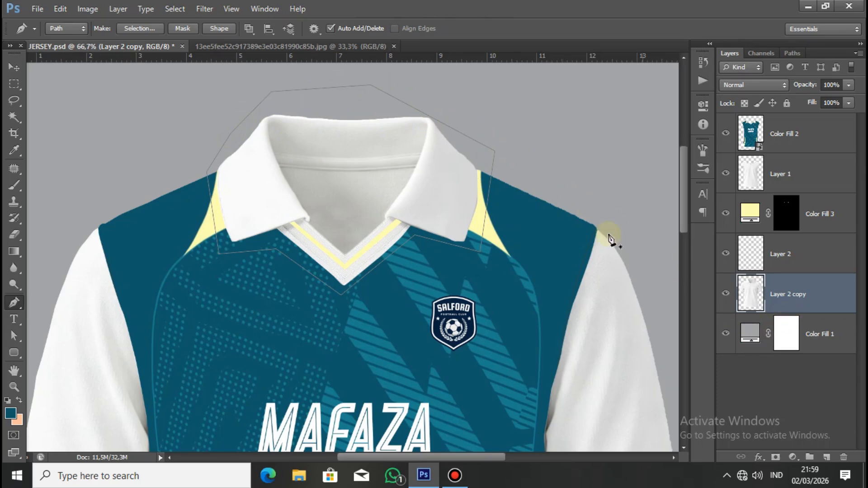
# Turn the collar path into a selection with 0 px feather and copy the collar onto a new layer
pyautogui.rightClick(441, 176)
pyautogui.click(488, 230)
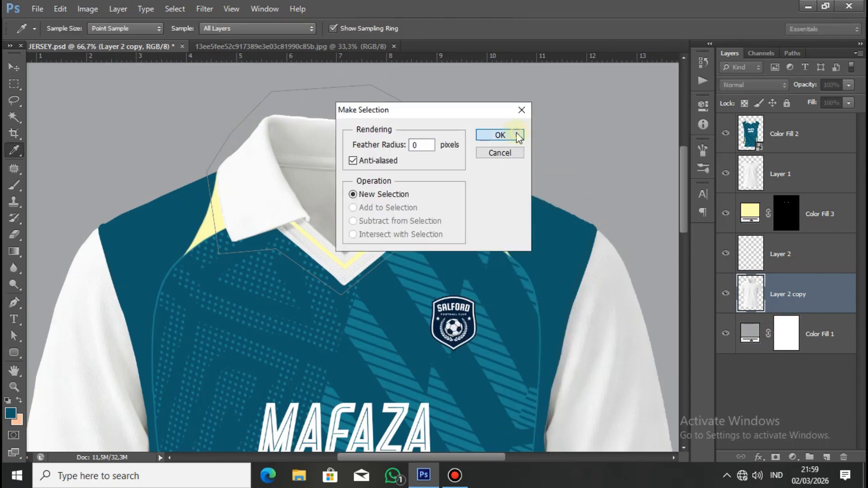
pyautogui.click(501, 134)
pyautogui.hotkey('ctrl', 'j')
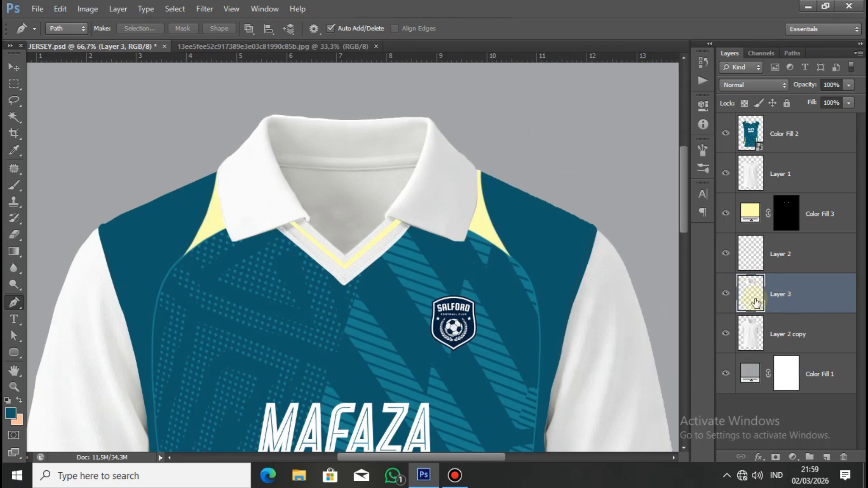
# Select the copied collar's pixels on Layer 3 and add a Solid Color fill in teal 105769
pyautogui.rightClick(758, 295)
pyautogui.click(655, 198)
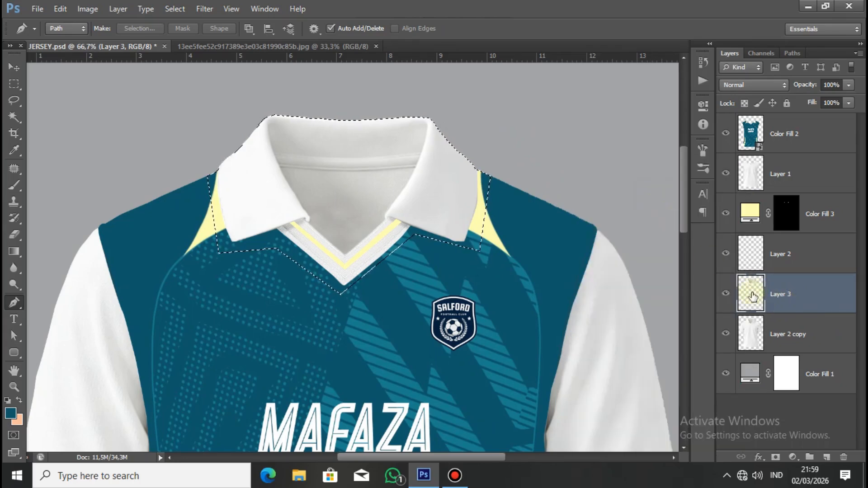
pyautogui.click(792, 458)
pyautogui.click(752, 180)
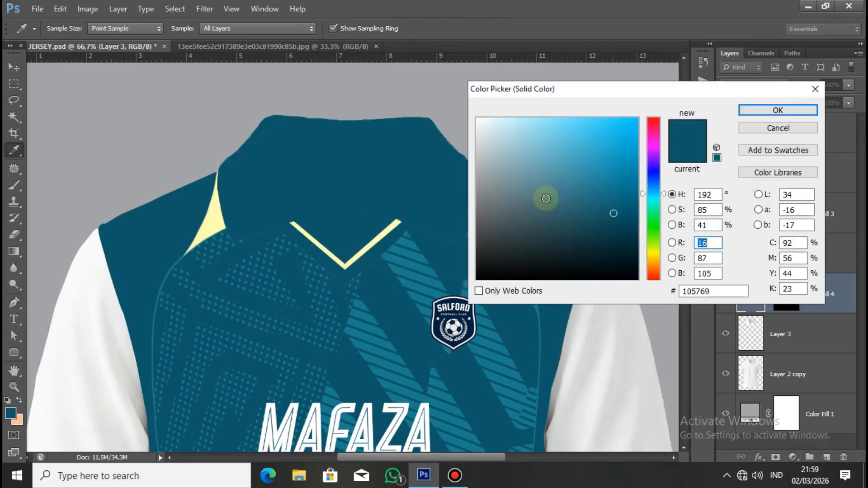
pyautogui.click(176, 229)
pyautogui.click(779, 110)
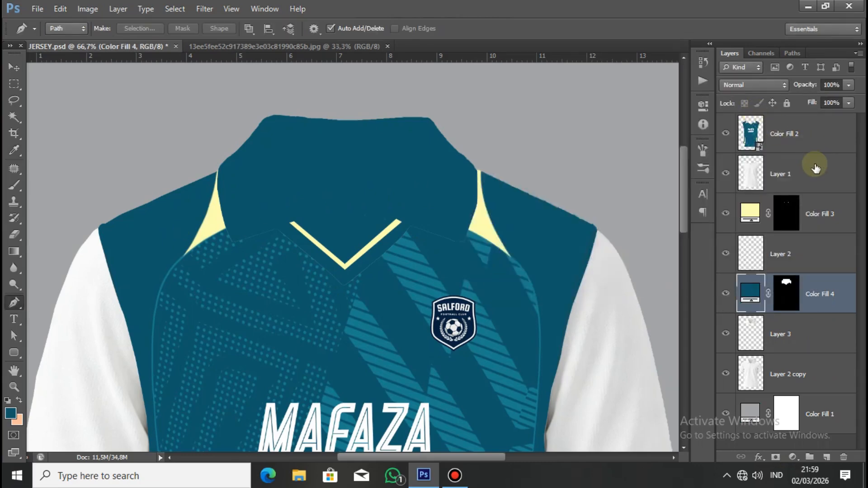
# Hide the Color Fill 4 layer and start a Pen path along the left collar's inner edge down to the neckline's V point
pyautogui.hotkey('ctrl', '+')
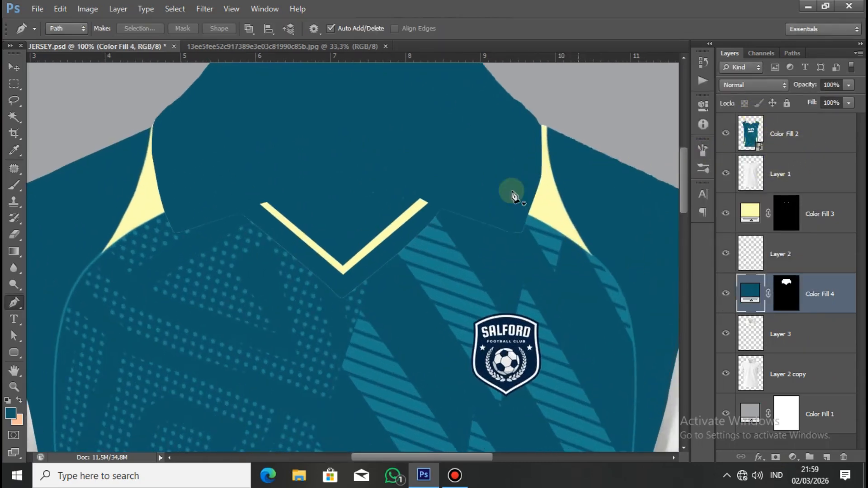
pyautogui.moveTo(463, 200); pyautogui.dragTo(454, 285)
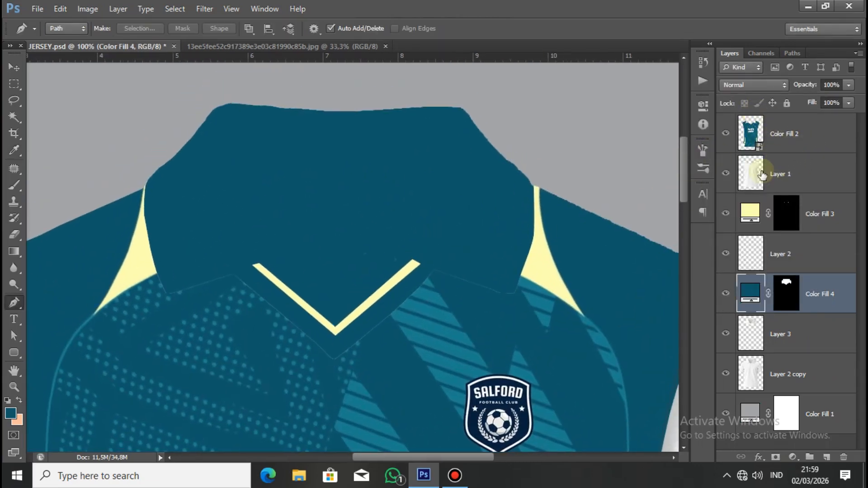
pyautogui.click(726, 293)
pyautogui.hotkey('ctrl', '+')
pyautogui.moveTo(286, 219); pyautogui.dragTo(304, 254)
pyautogui.click(223, 183)
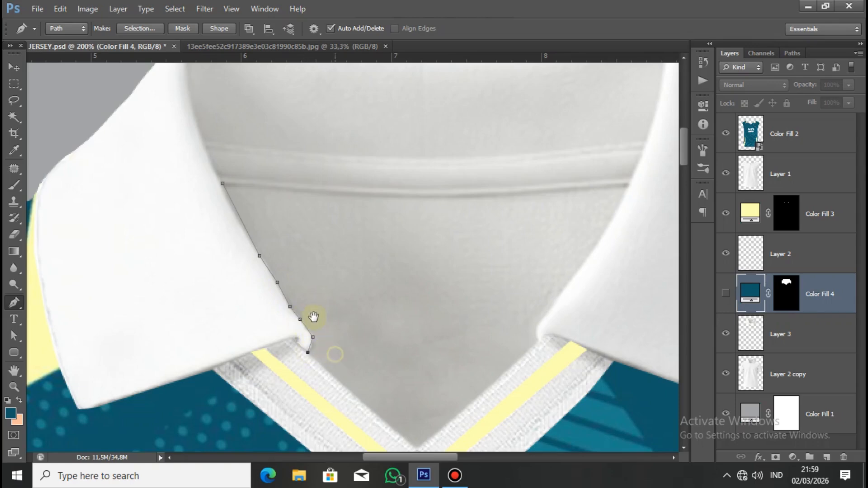
pyautogui.moveTo(313, 317); pyautogui.dragTo(286, 271)
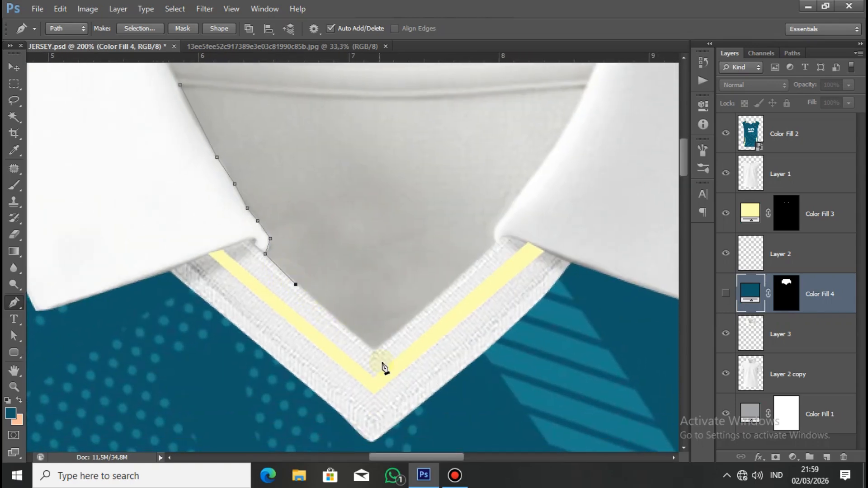
pyautogui.click(372, 350)
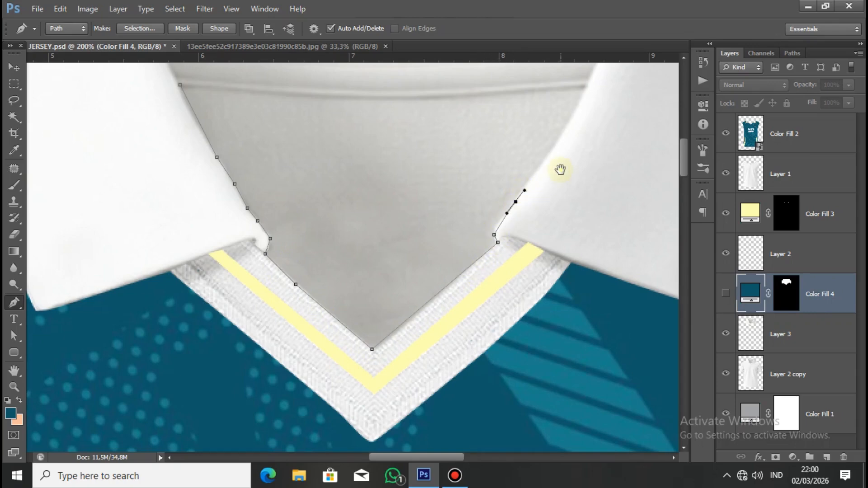
# Continue the Pen path up the right collar's inner edge and along the back neck seam, closing it around the neck opening
pyautogui.moveTo(561, 169); pyautogui.dragTo(496, 291)
pyautogui.moveTo(501, 254); pyautogui.dragTo(509, 237)
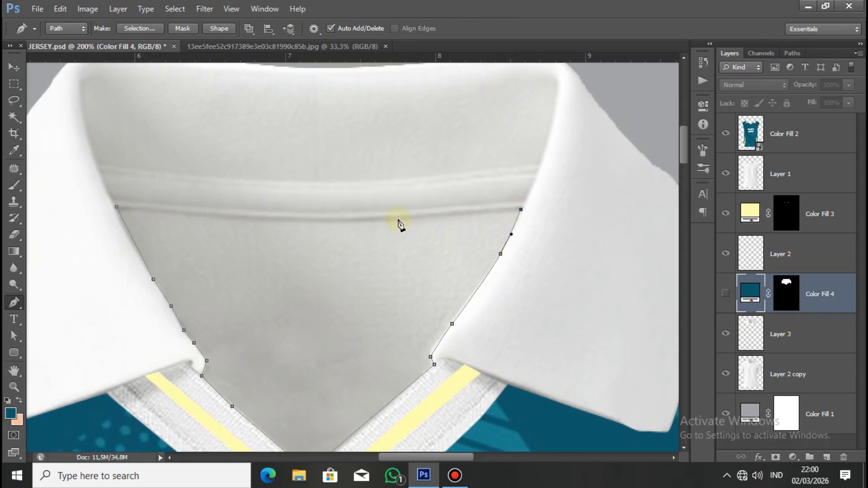
pyautogui.moveTo(384, 218); pyautogui.dragTo(372, 221)
pyautogui.moveTo(200, 215); pyautogui.dragTo(185, 214)
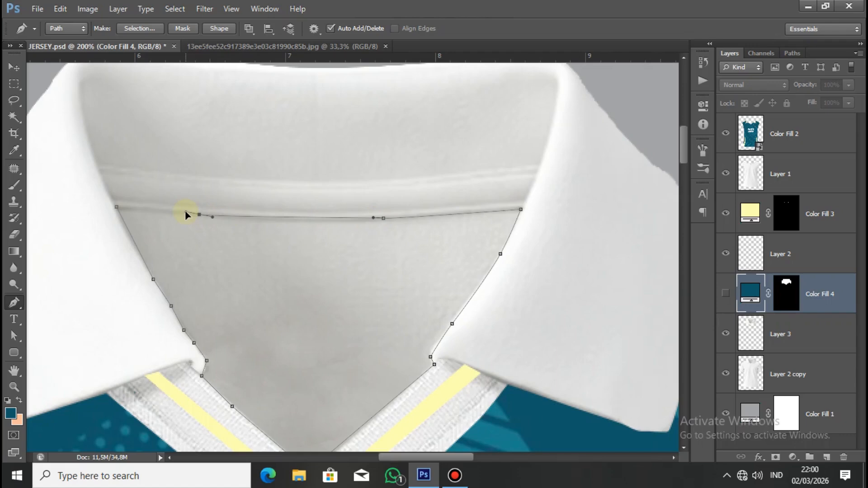
pyautogui.click(117, 211)
# Turn the neck opening path into a selection
pyautogui.hotkey('ctrl', '-')
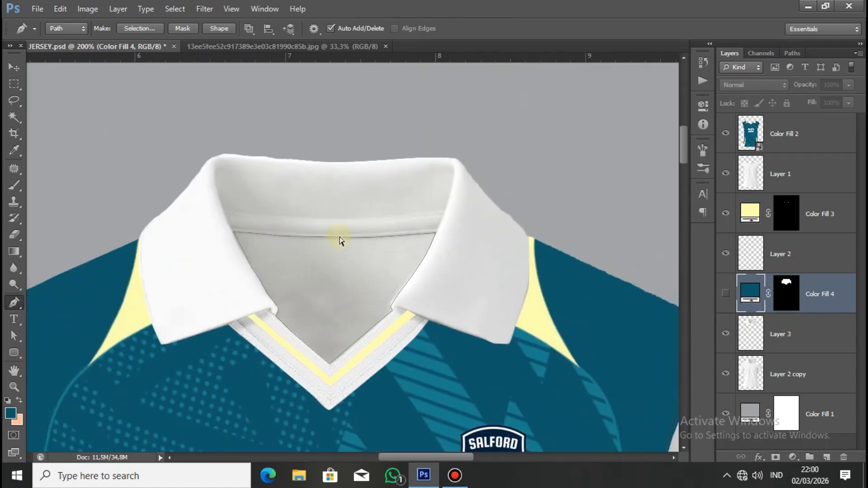
pyautogui.rightClick(340, 206)
pyautogui.click(391, 262)
pyautogui.click(512, 135)
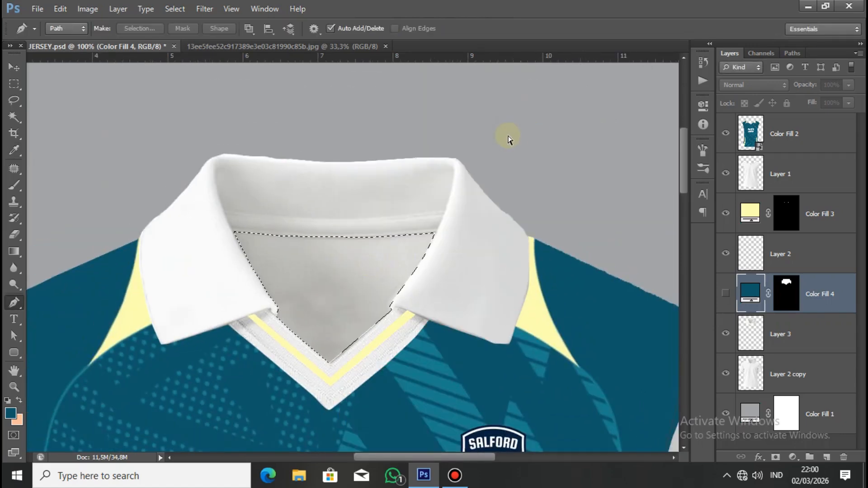
# Show Color Fill 4 again and paint black with the Brush on its layer mask to remove the teal from the selected neck opening
pyautogui.hotkey('ctrl', '-')
pyautogui.click(726, 294)
pyautogui.click(786, 293)
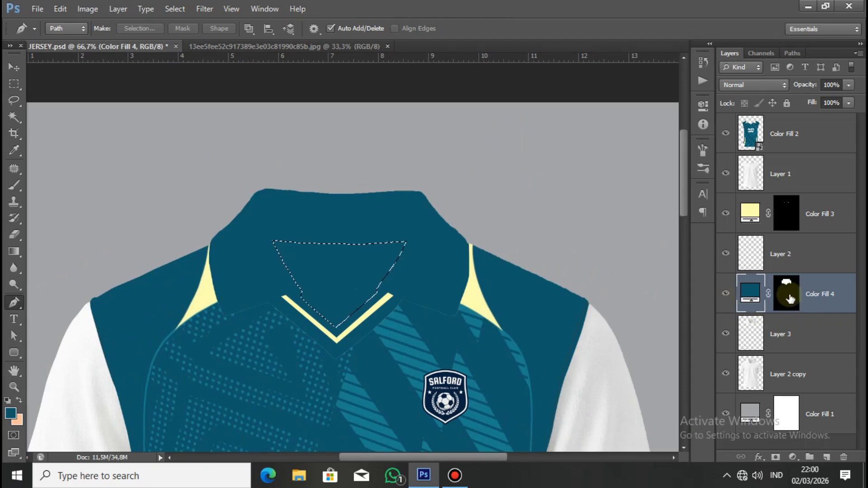
pyautogui.click(14, 185)
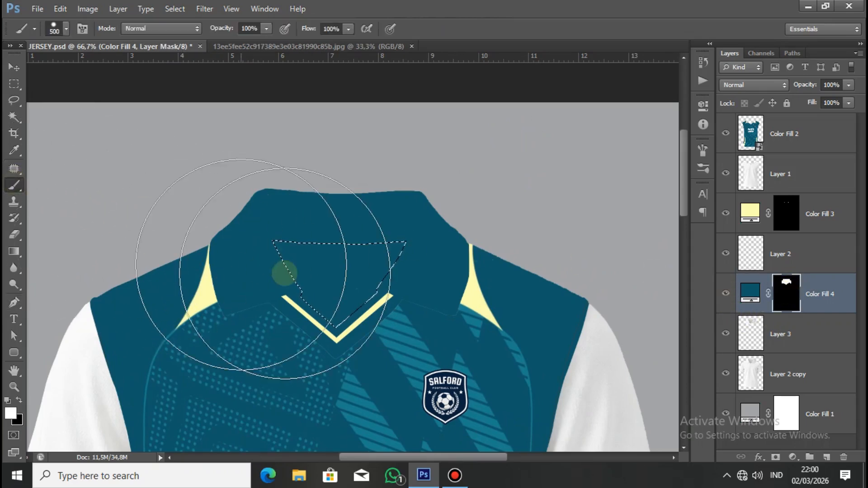
pyautogui.click(19, 400)
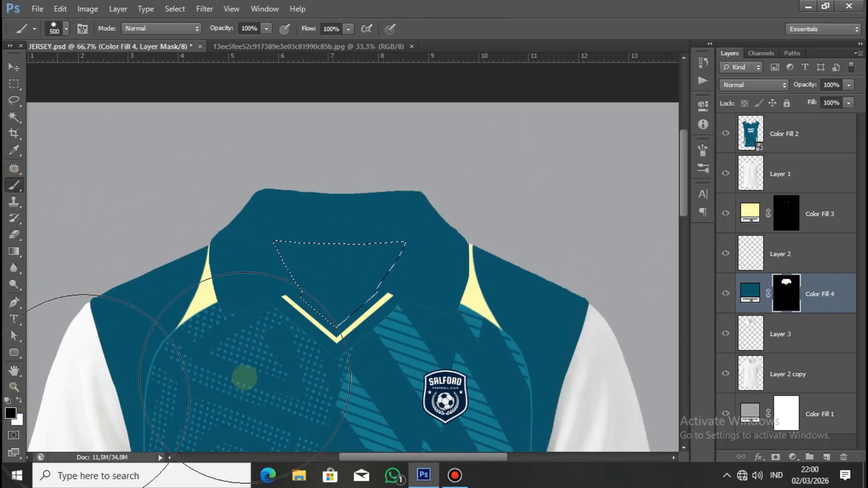
pyautogui.moveTo(242, 378)
pyautogui.mouseDown()
pyautogui.moveTo(340, 289)
pyautogui.moveTo(321, 270)
pyautogui.moveTo(296, 264)
pyautogui.moveTo(344, 263)
pyautogui.mouseUp()
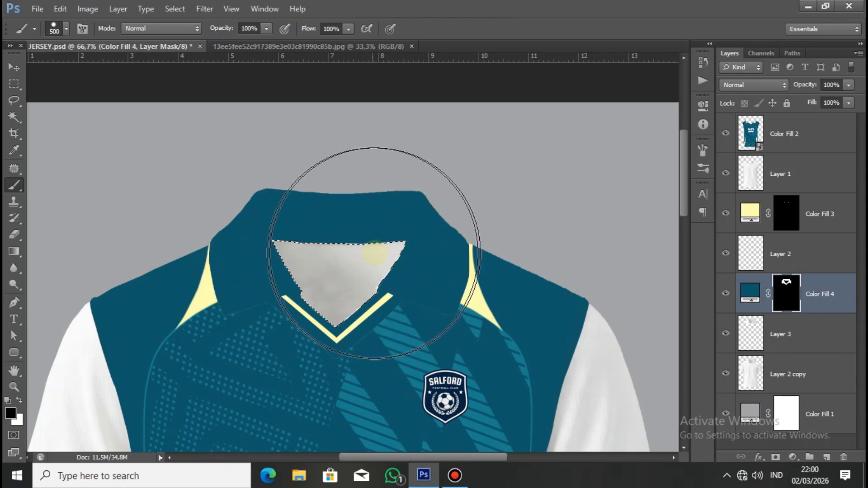
# Reduce the brush size to 67 px and deselect the neck opening
pyautogui.rightClick(495, 222)
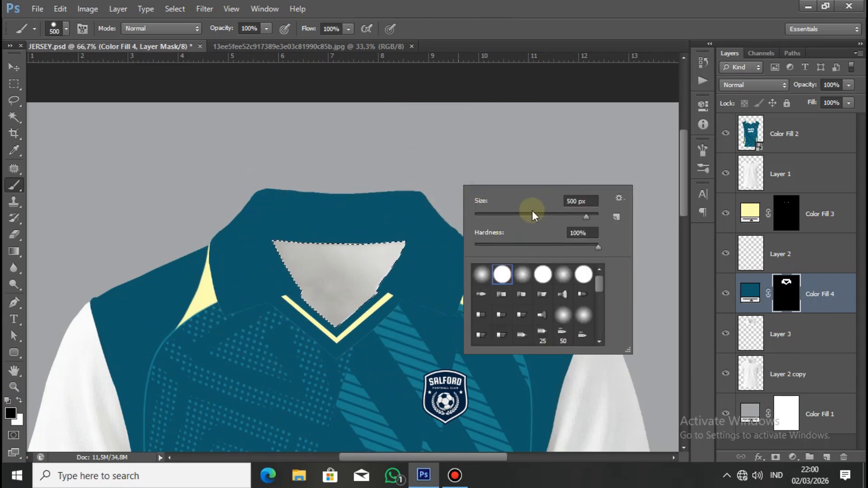
pyautogui.moveTo(533, 213); pyautogui.dragTo(516, 214)
pyautogui.click(453, 149)
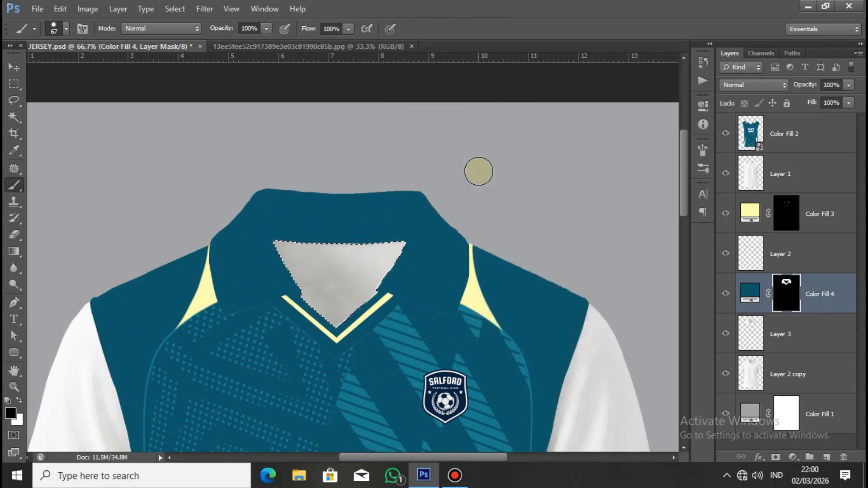
pyautogui.scroll(1, 450, 200)
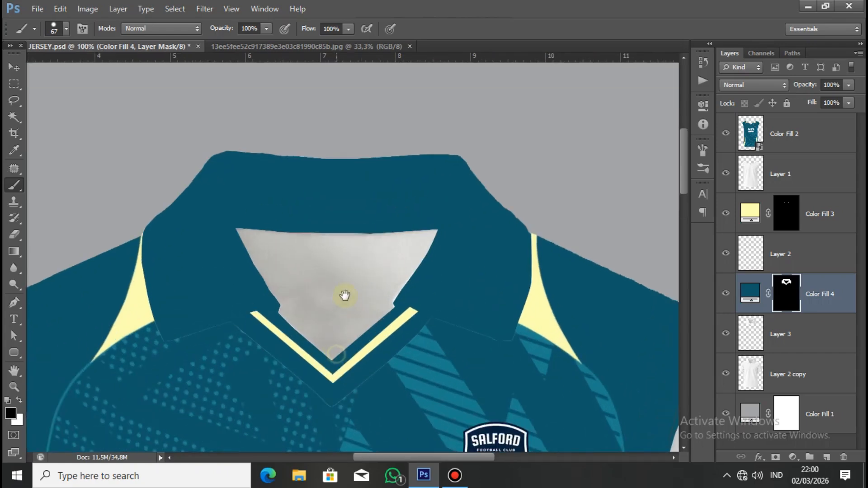
pyautogui.scroll(-3, 344, 297)
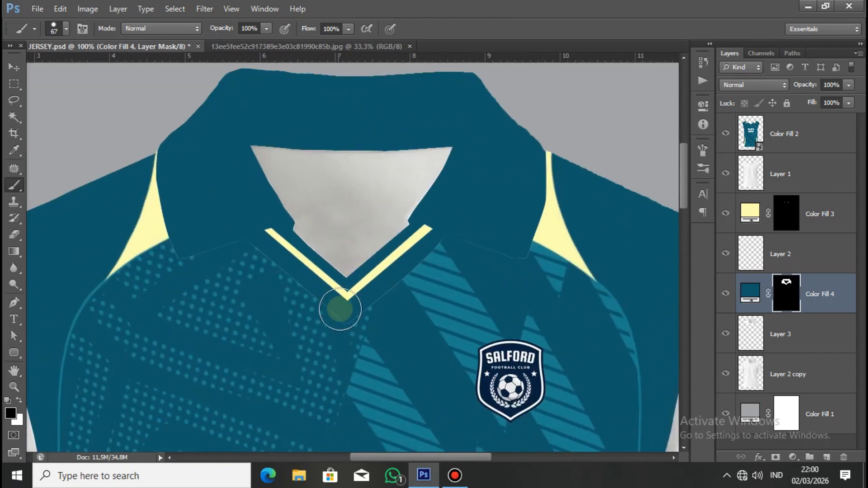
pyautogui.click(787, 212)
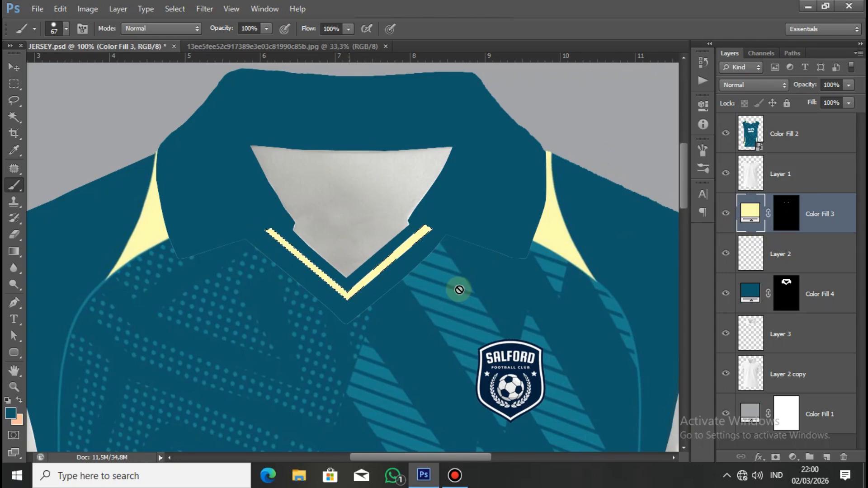
pyautogui.click(786, 213)
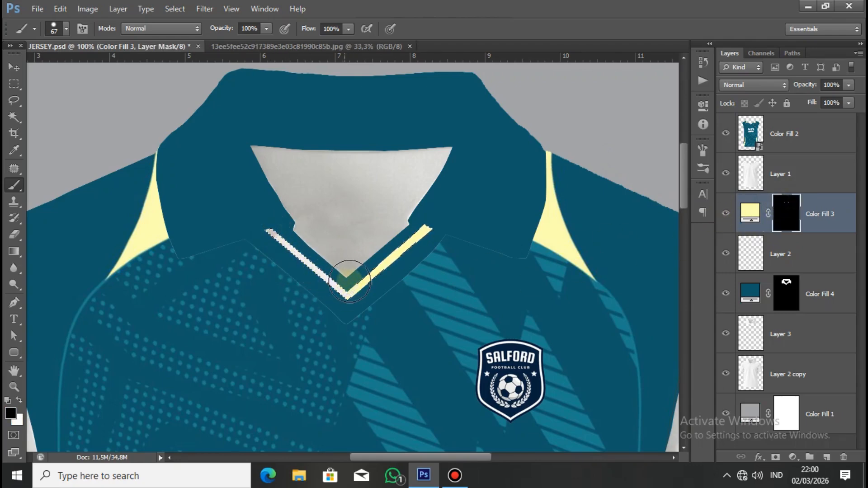
pyautogui.hotkey('ctrl', 'd')
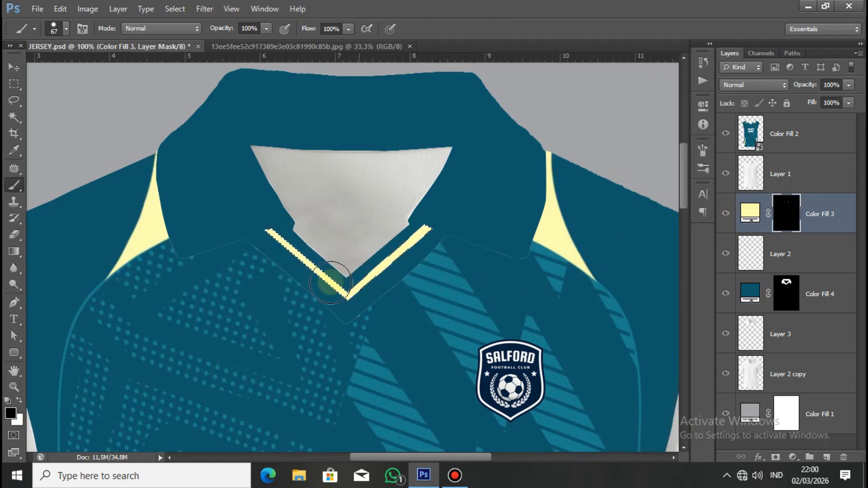
# Draw a closed, loose Pen path around the jersey's left sleeve and turn it into a selection with 0 px feather
pyautogui.click(787, 293)
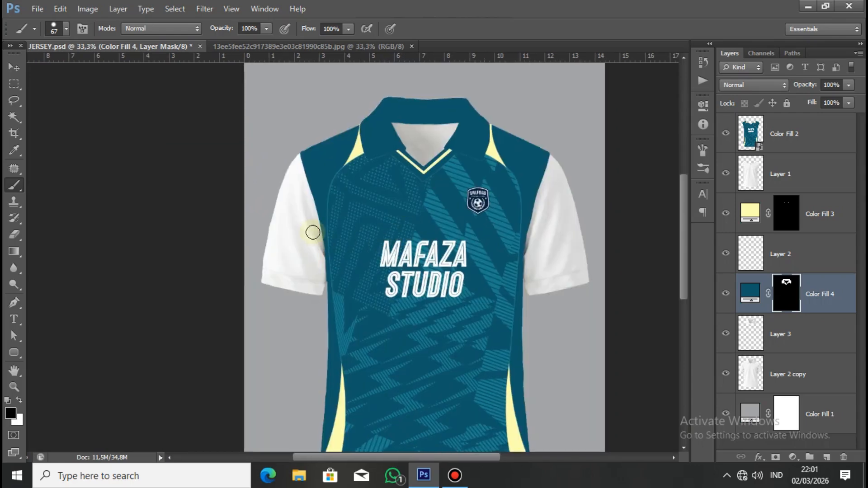
pyautogui.click(14, 303)
pyautogui.scroll(2, 305, 210)
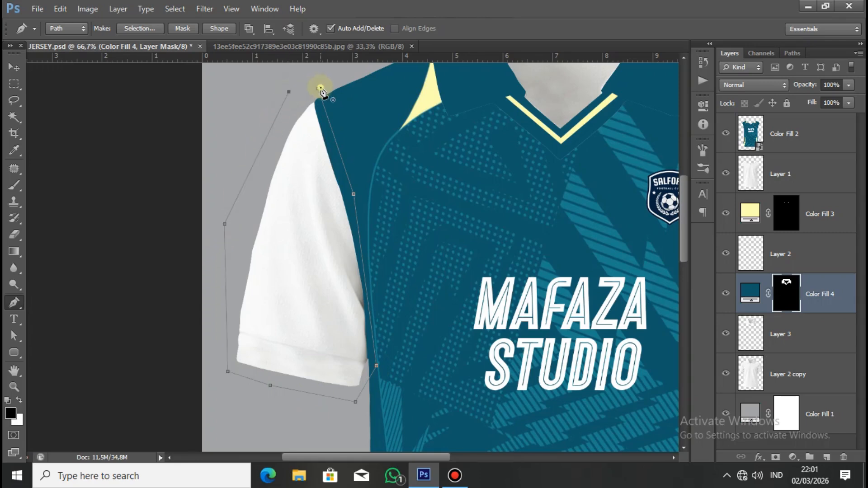
pyautogui.rightClick(299, 155)
pyautogui.click(370, 213)
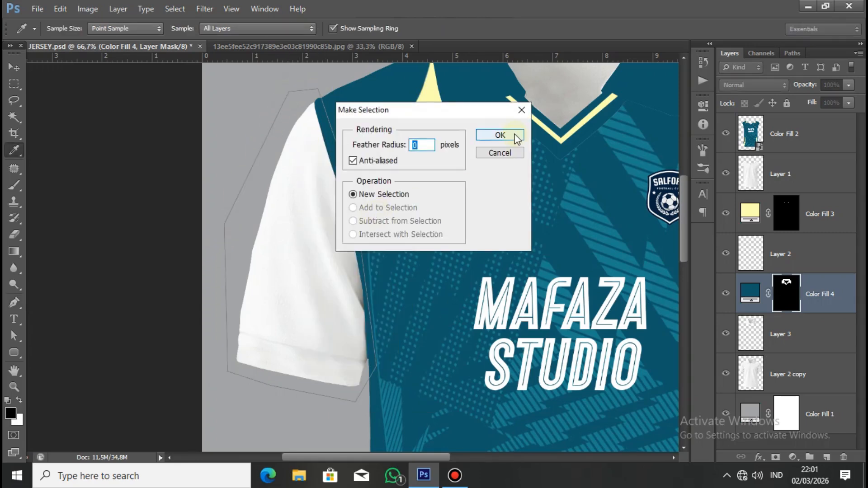
pyautogui.click(509, 135)
# Fill the selected sleeve area with a Solid Color layer in teal 105769 and move that layer between Layer 3 and Layer 2 copy
pyautogui.hotkey('ctrl', '-')
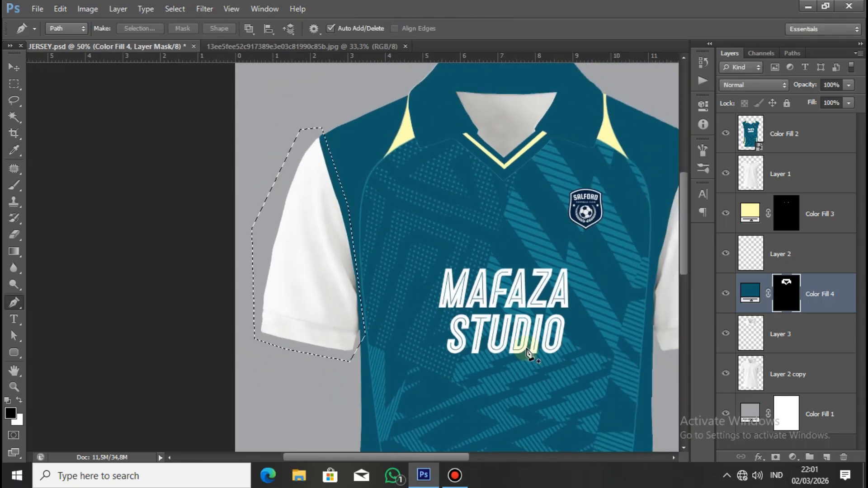
pyautogui.click(792, 457)
pyautogui.click(769, 186)
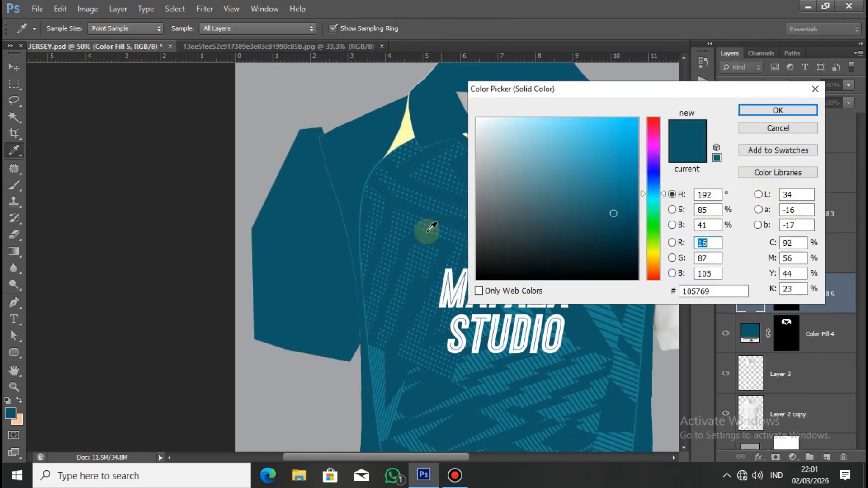
pyautogui.click(778, 111)
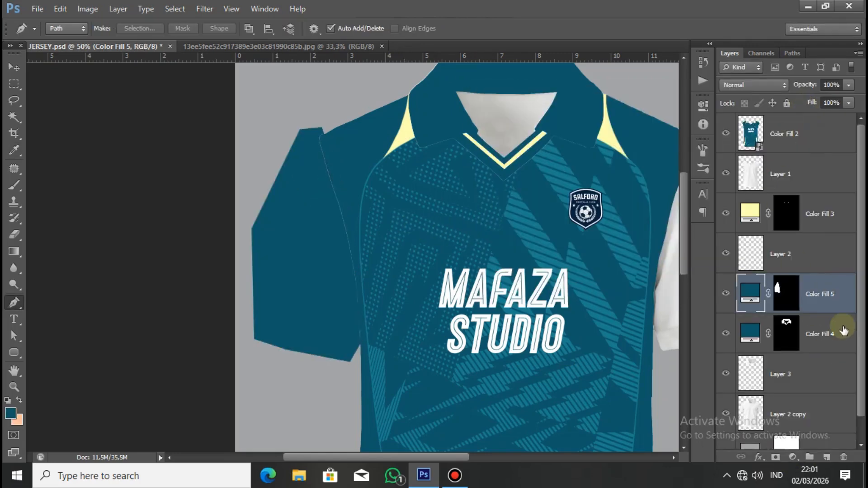
pyautogui.moveTo(833, 294); pyautogui.dragTo(857, 357)
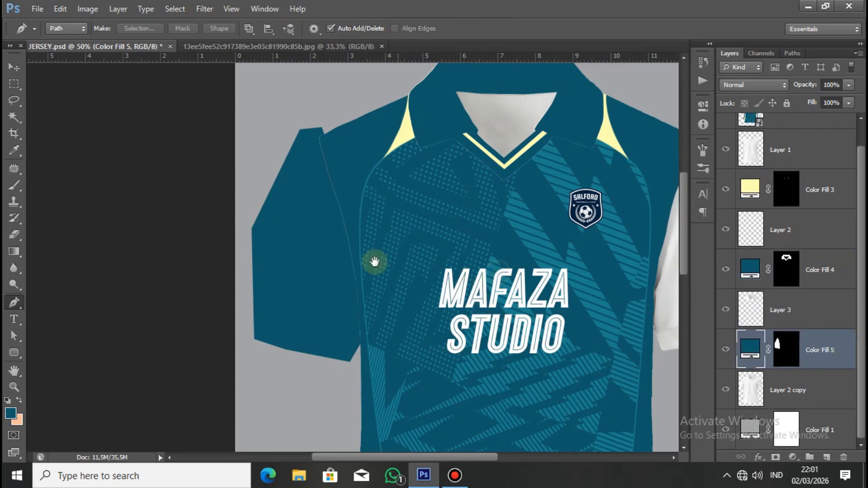
# Draw a closed, loose Pen path around the still white right sleeve
pyautogui.hscroll(5, 372, 262)
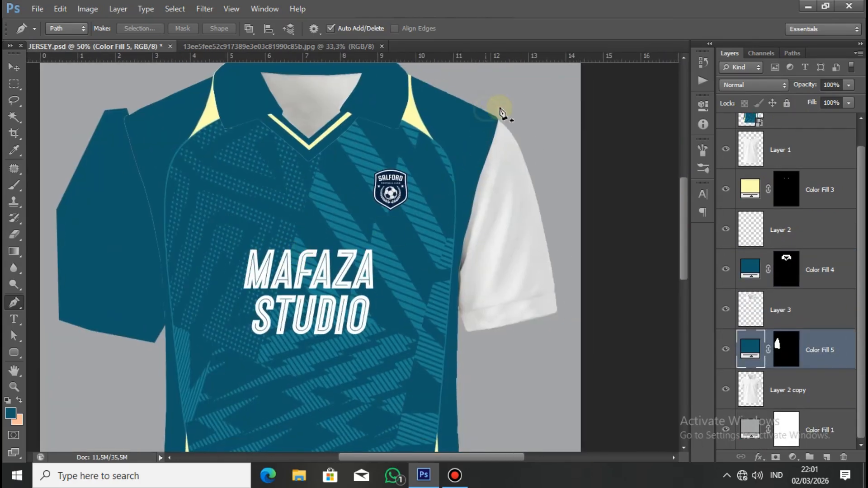
pyautogui.moveTo(500, 110); pyautogui.dragTo(515, 112)
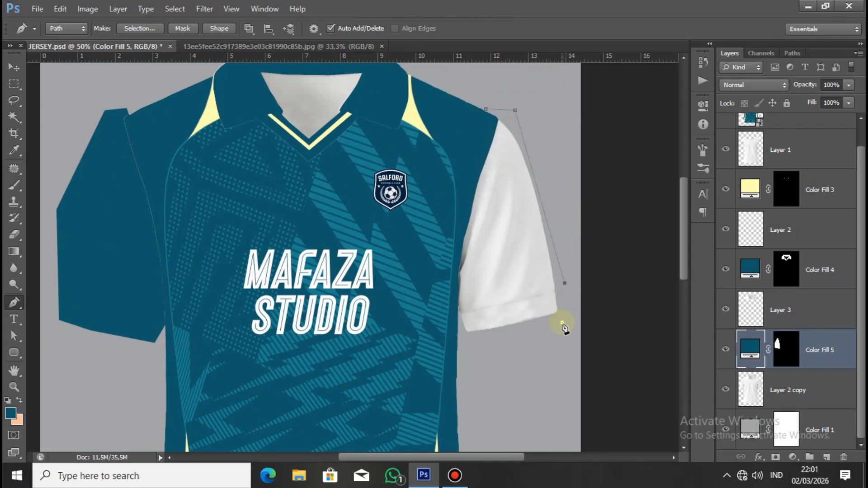
pyautogui.click(448, 313)
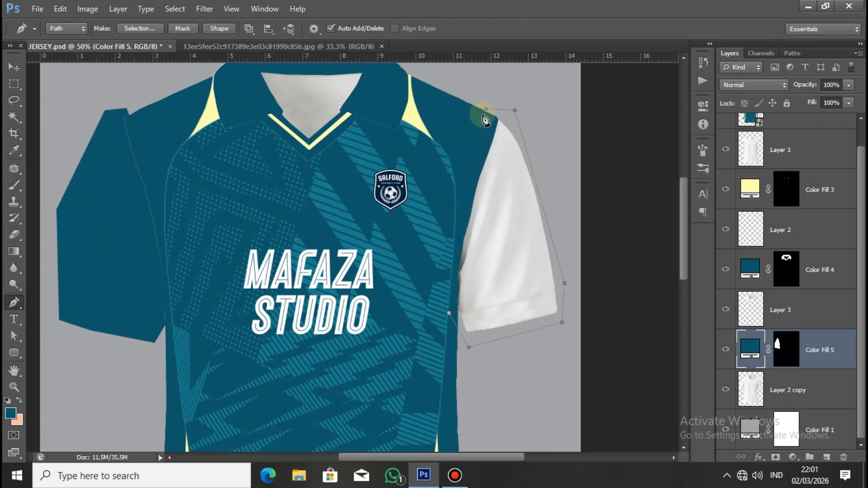
# Turn the right sleeve path into a selection with 0 px feather and activate the layer mask of Color Fill 5
pyautogui.rightClick(505, 154)
pyautogui.click(554, 208)
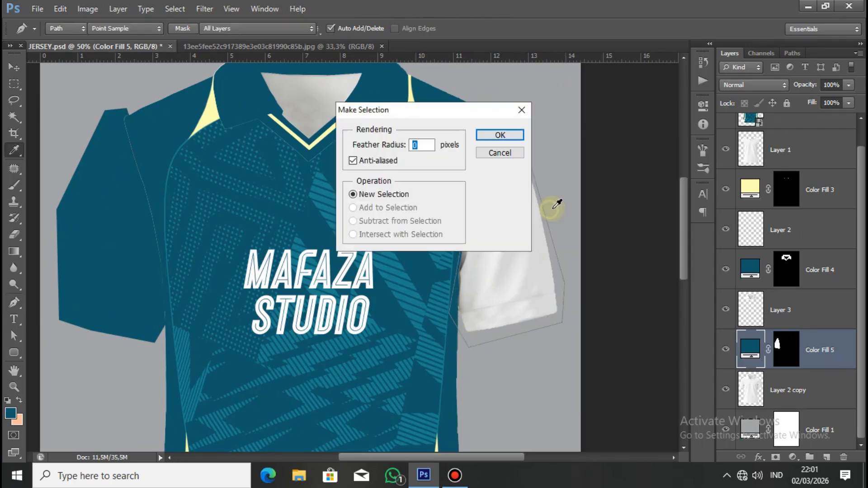
pyautogui.click(500, 135)
pyautogui.click(786, 350)
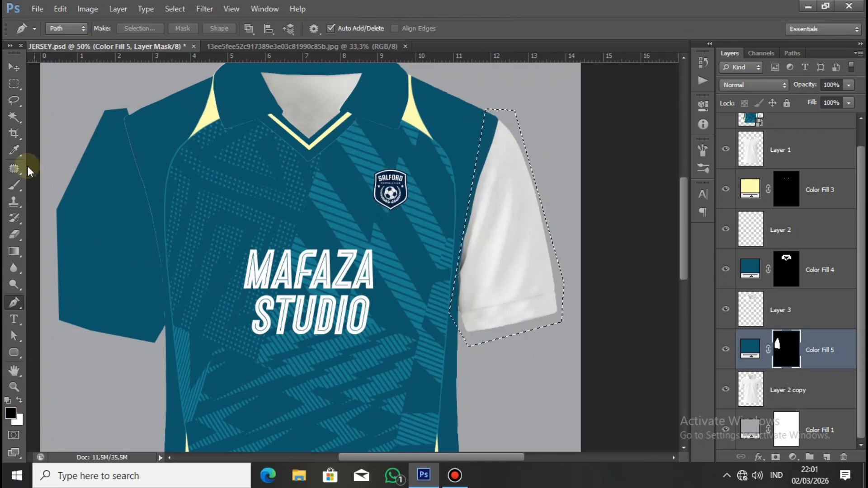
# Paint the right sleeve selection white on Color Fill 5's mask with a 170 px brush, deselect, and clip the layer to Layer 2 copy
pyautogui.click(14, 184)
pyautogui.click(19, 400)
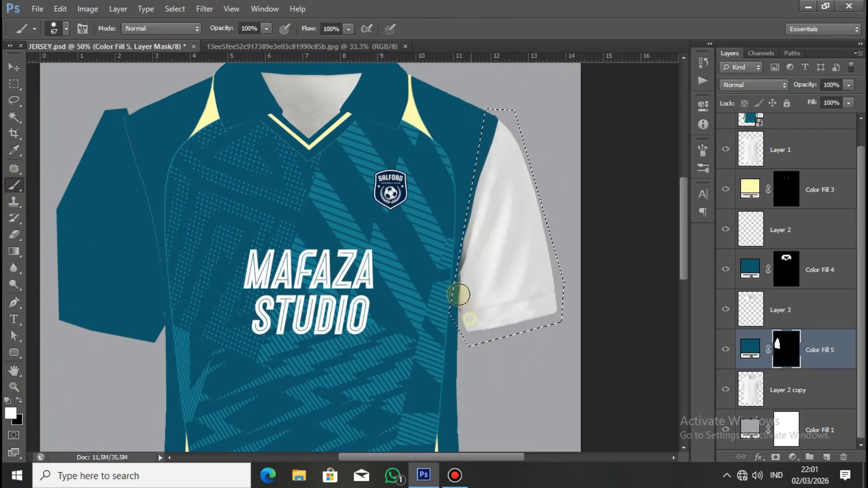
pyautogui.moveTo(459, 295); pyautogui.dragTo(471, 306)
pyautogui.rightClick(471, 306)
pyautogui.moveTo(571, 311); pyautogui.dragTo(587, 312)
pyautogui.press('Return')
pyautogui.moveTo(484, 174)
pyautogui.mouseDown()
pyautogui.moveTo(534, 221)
pyautogui.moveTo(554, 295)
pyautogui.moveTo(521, 304)
pyautogui.moveTo(496, 216)
pyautogui.moveTo(479, 324)
pyautogui.moveTo(502, 310)
pyautogui.mouseUp()
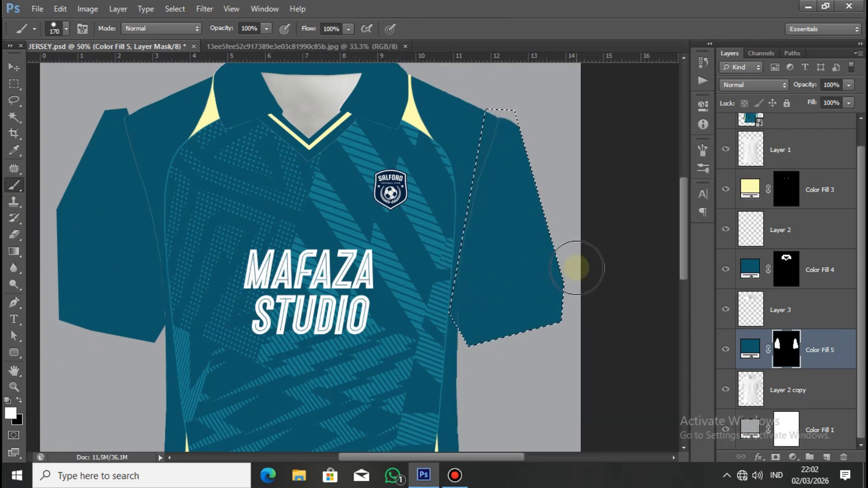
pyautogui.hotkey('ctrl', '-')
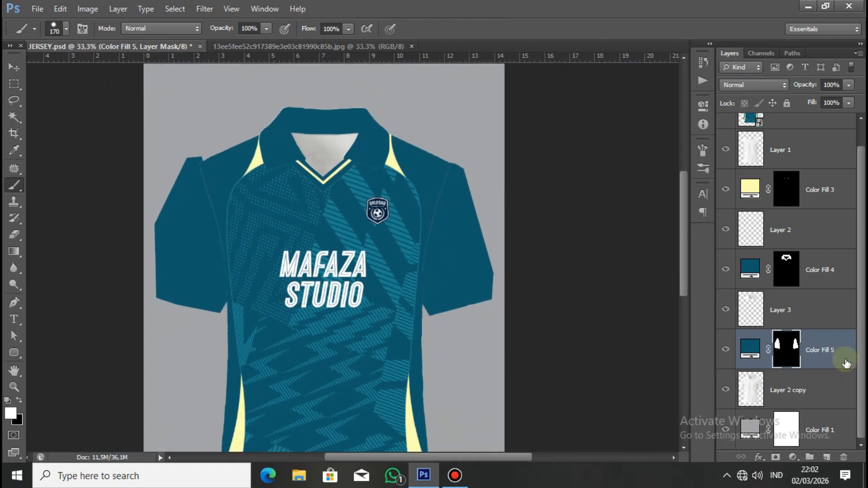
pyautogui.rightClick(840, 357)
pyautogui.click(750, 179)
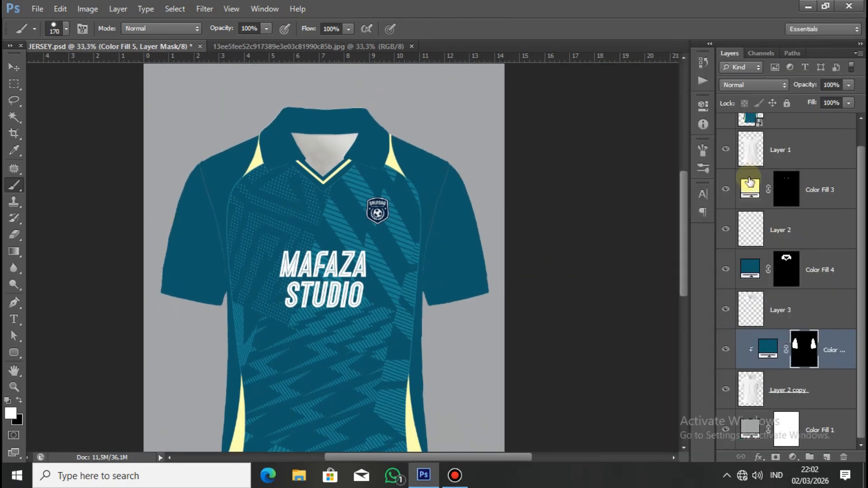
# Hide Color Fill 5 and draw a thin horizontal rectangular selection across the jersey's left sleeve just above the cuff edge, with 0 px feather
pyautogui.hotkey('ctrl', '+')
pyautogui.moveTo(249, 318); pyautogui.dragTo(396, 227)
pyautogui.hotkey('ctrl', '+')
pyautogui.moveTo(259, 242); pyautogui.dragTo(284, 319)
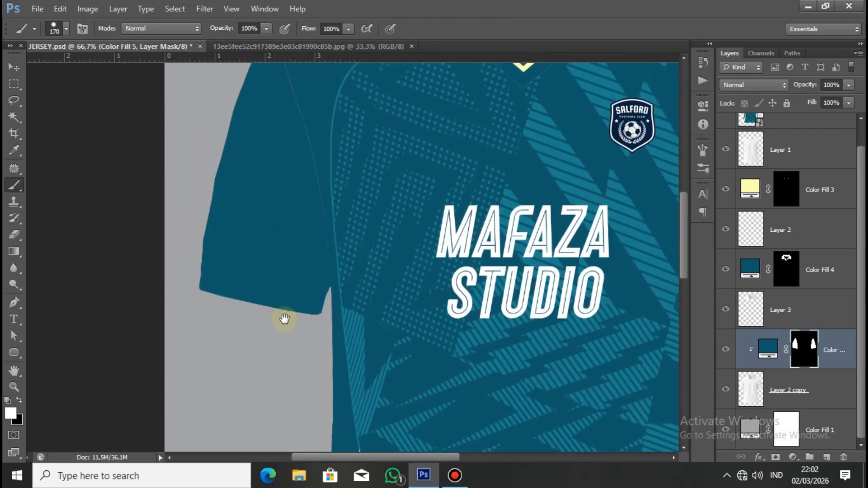
pyautogui.click(726, 350)
pyautogui.hotkey('ctrl', '+')
pyautogui.hscroll(-3, 294, 286)
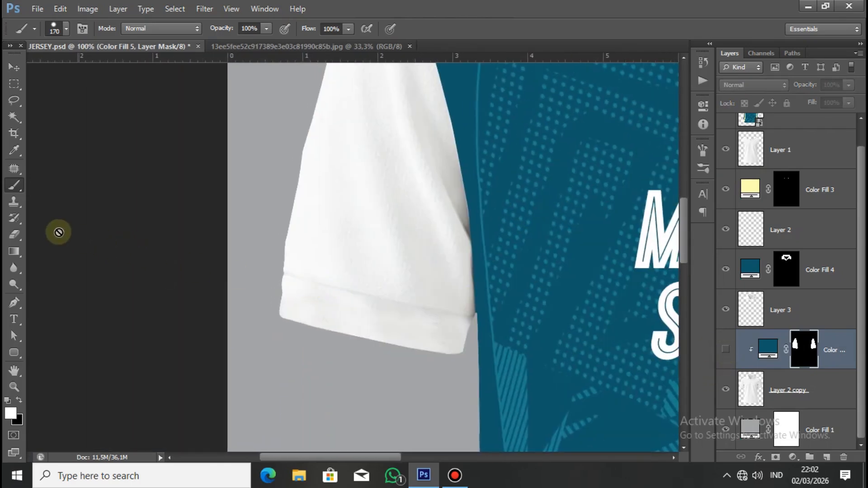
pyautogui.click(14, 83)
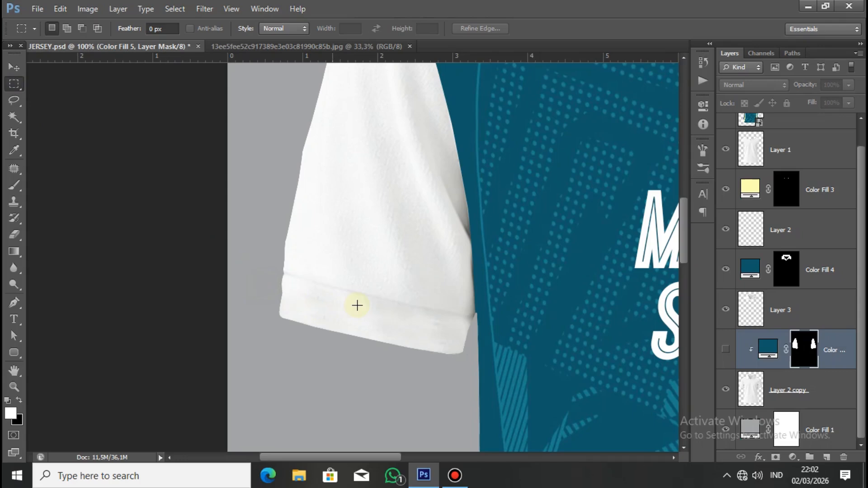
pyautogui.moveTo(265, 286); pyautogui.dragTo(508, 298)
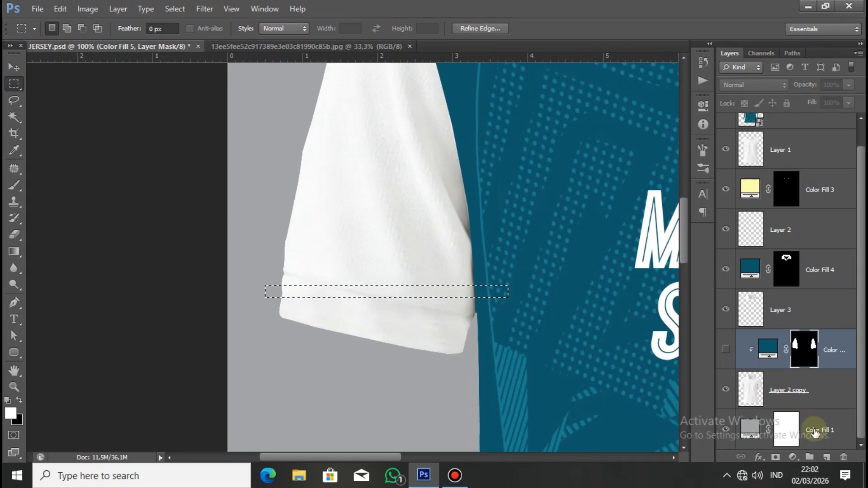
# Fill the strip selection with a Solid Color layer in the pale yellow sampled from the shoulder accent
pyautogui.click(793, 457)
pyautogui.click(812, 182)
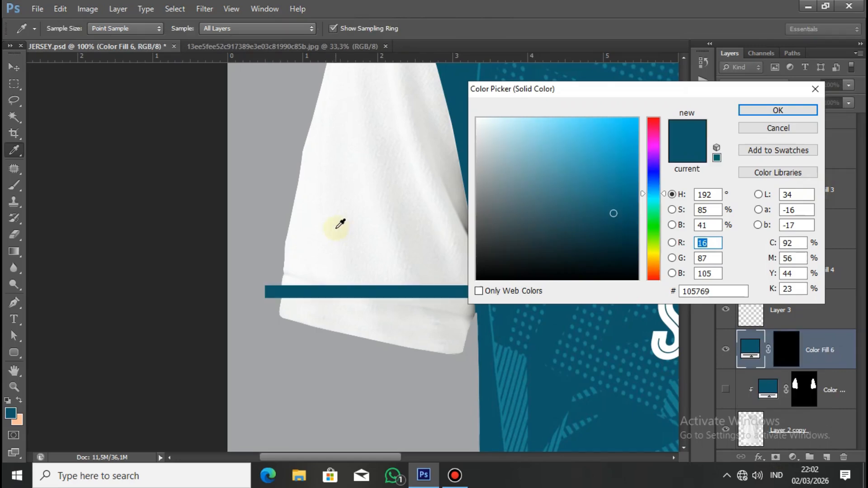
pyautogui.hotkey('ctrl', '-')
pyautogui.moveTo(328, 254); pyautogui.dragTo(263, 390)
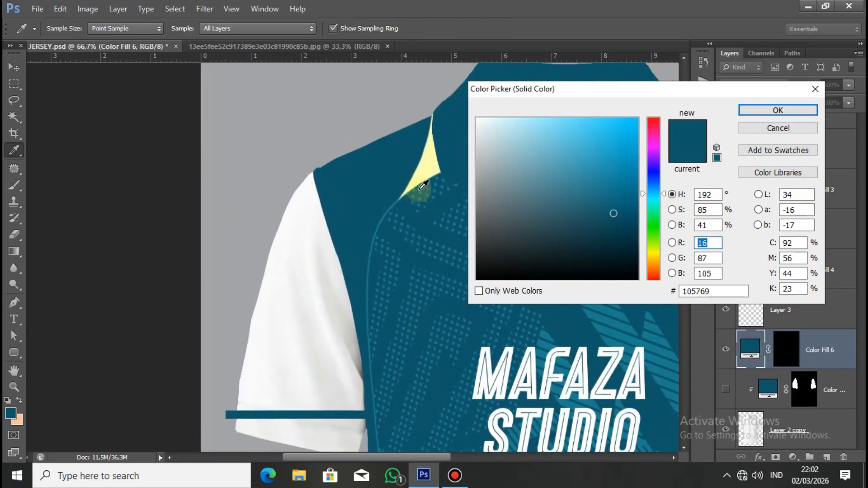
pyautogui.click(434, 164)
pyautogui.click(778, 110)
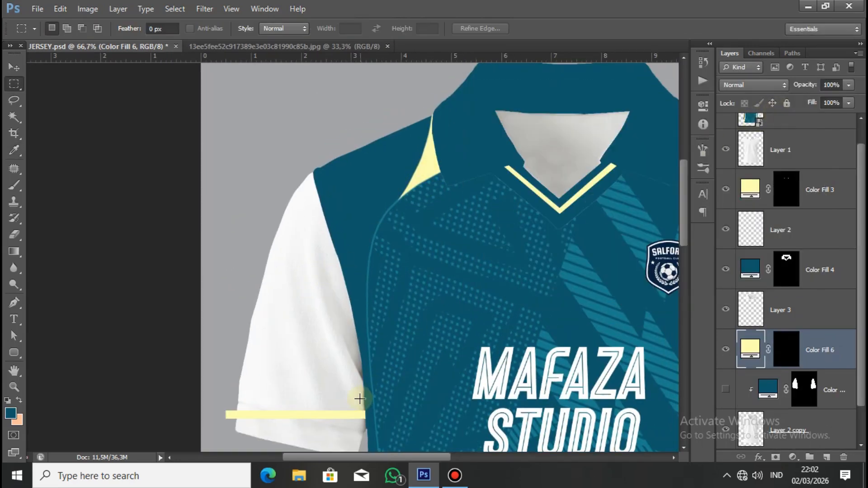
# Rotate the yellow stripe about 12.5° to follow the left cuff's slant and move it down onto the cuff
pyautogui.click(12, 71)
pyautogui.scroll(1, 357, 259)
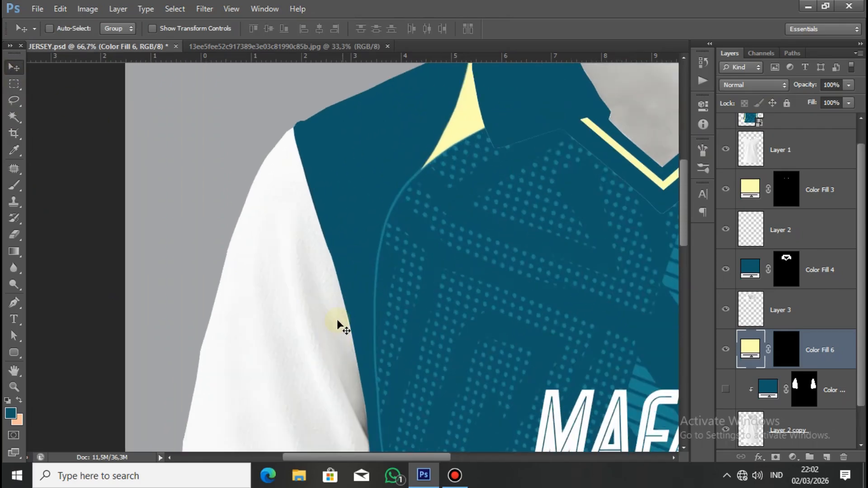
pyautogui.scroll(-5, 339, 258)
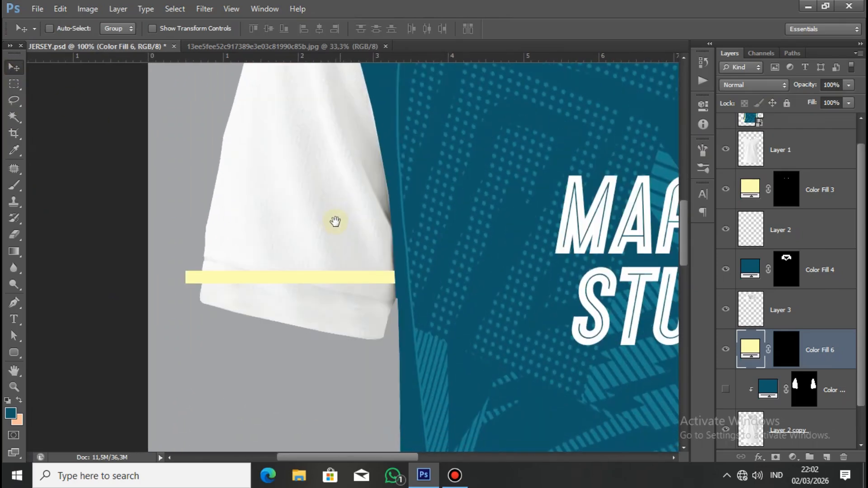
pyautogui.hotkey('ctrl', 't')
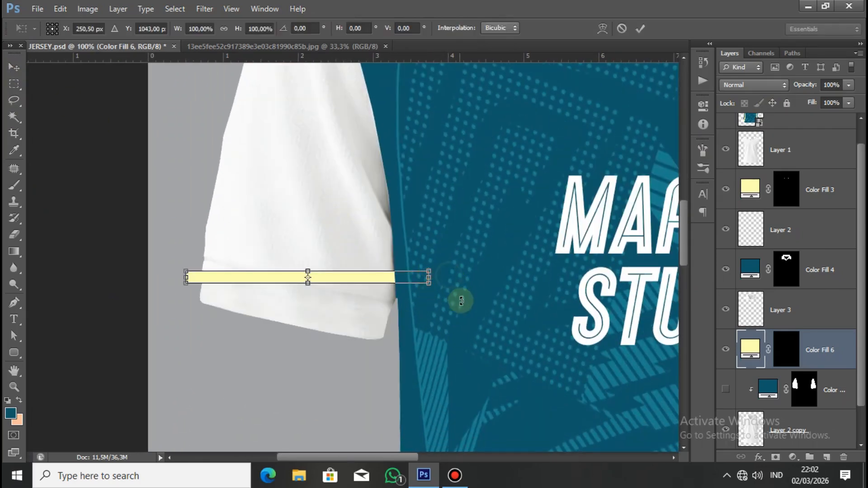
pyautogui.moveTo(461, 299); pyautogui.dragTo(462, 307)
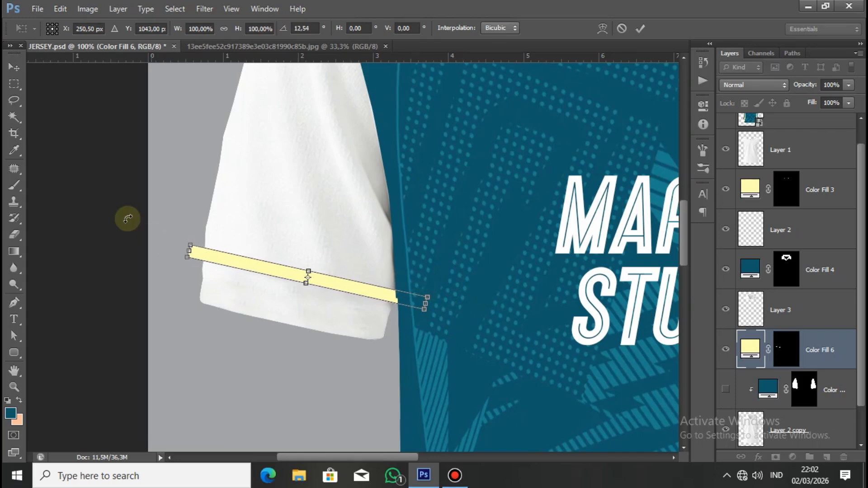
pyautogui.click(640, 28)
pyautogui.moveTo(330, 285); pyautogui.dragTo(315, 312)
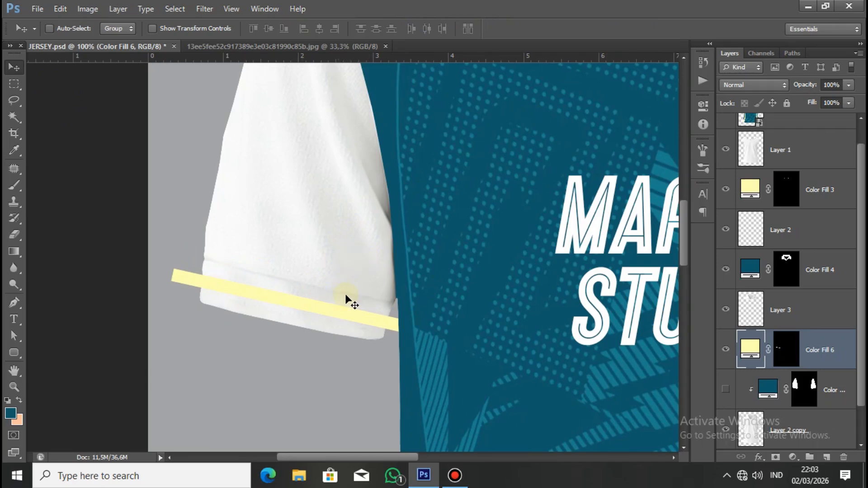
# Duplicate the yellow cuff stripe layer and move the copy across to the right sleeve's cuff
pyautogui.moveTo(381, 336); pyautogui.dragTo(230, 331)
pyautogui.hotkey('ctrl', '-')
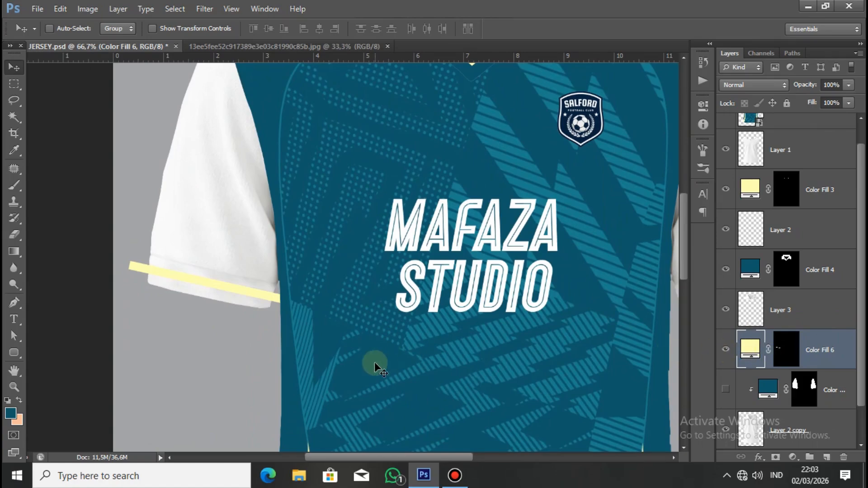
pyautogui.hotkey('ctrl', 'j')
pyautogui.hotkey('ctrl', '-')
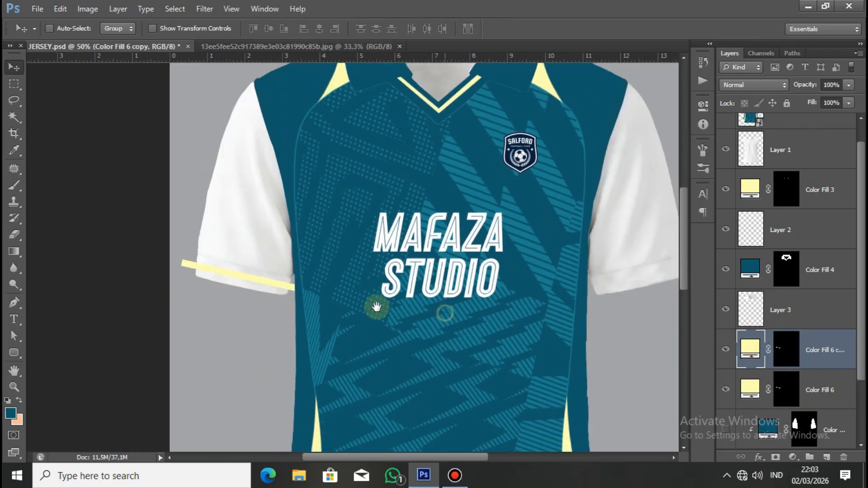
pyautogui.moveTo(376, 307); pyautogui.dragTo(284, 292)
pyautogui.moveTo(187, 276); pyautogui.dragTo(588, 267)
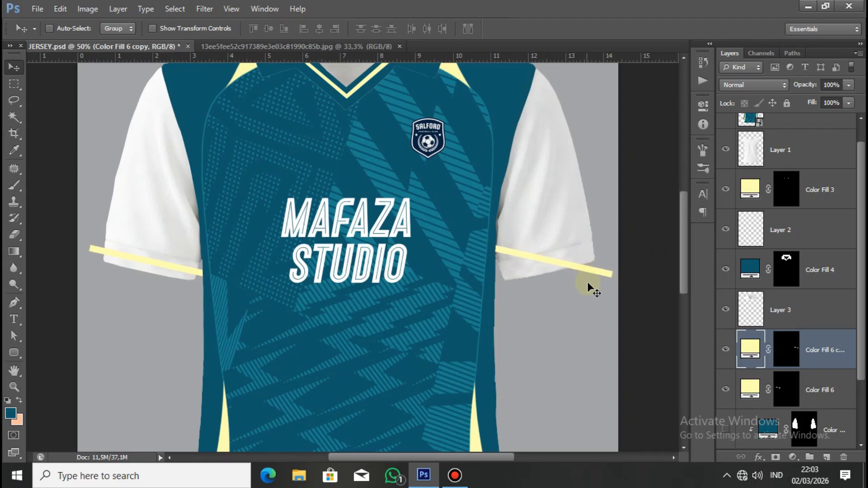
# Flip the copied stripe horizontally so that it follows the slant of the right cuff
pyautogui.hotkey('ctrl', 't')
pyautogui.rightClick(582, 271)
pyautogui.click(637, 248)
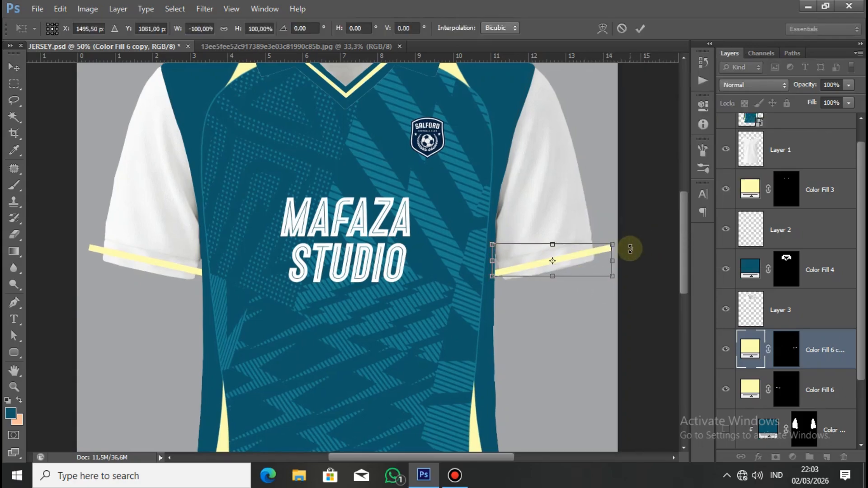
pyautogui.hotkey('ctrl', '+')
pyautogui.click(638, 27)
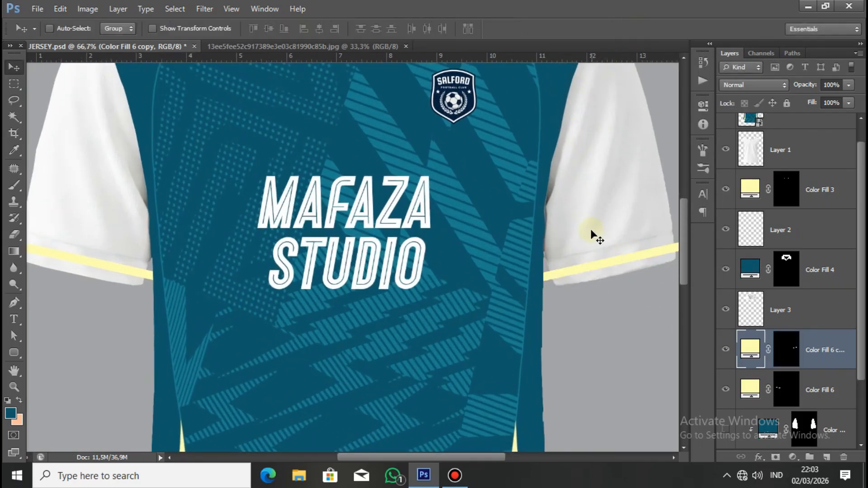
pyautogui.hotkey('ctrl', '+')
pyautogui.moveTo(496, 279); pyautogui.dragTo(212, 292)
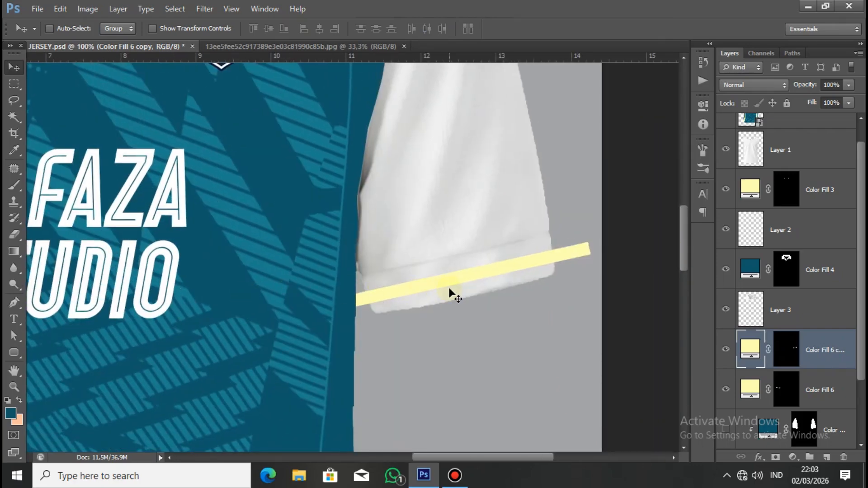
# Make the teal sleeve layer Color Fill 5 visible again
pyautogui.hotkey('ctrl', '-')
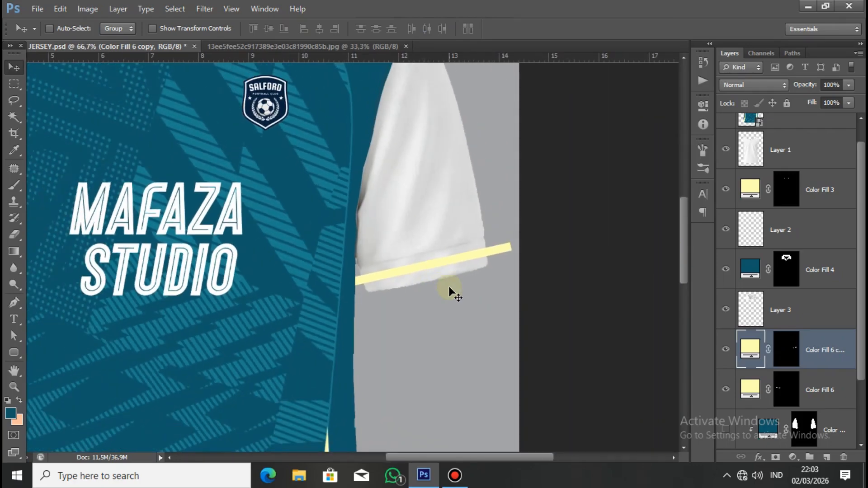
pyautogui.hotkey('ctrl', '-')
pyautogui.hotkey('ctrl', '-')
pyautogui.hotkey('ctrl', '-')
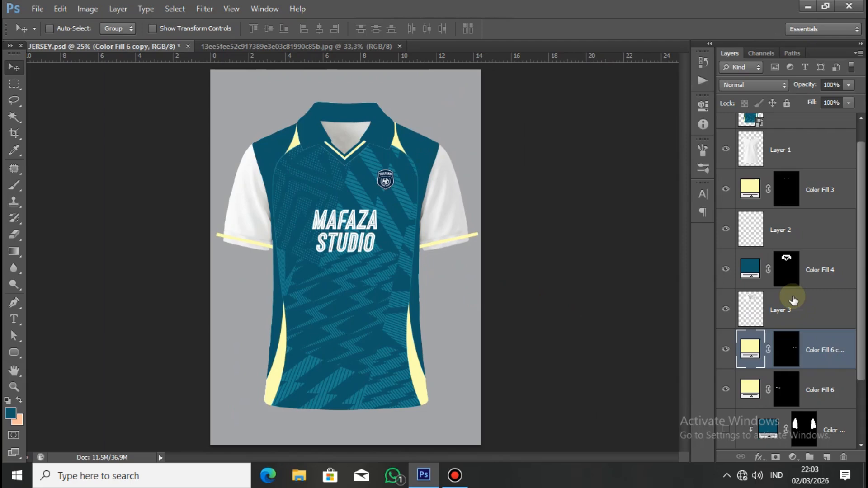
pyautogui.scroll(-2, 791, 292)
pyautogui.click(726, 350)
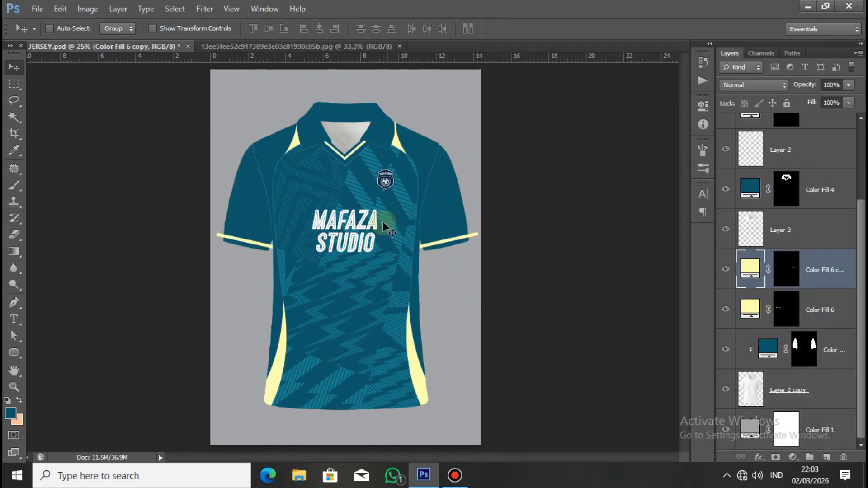
# Load the right cuff stripe as a selection, paint it black on Color Fill 5's mask, deselect, and leave the stripe layer visible
pyautogui.hotkey('ctrl', '+')
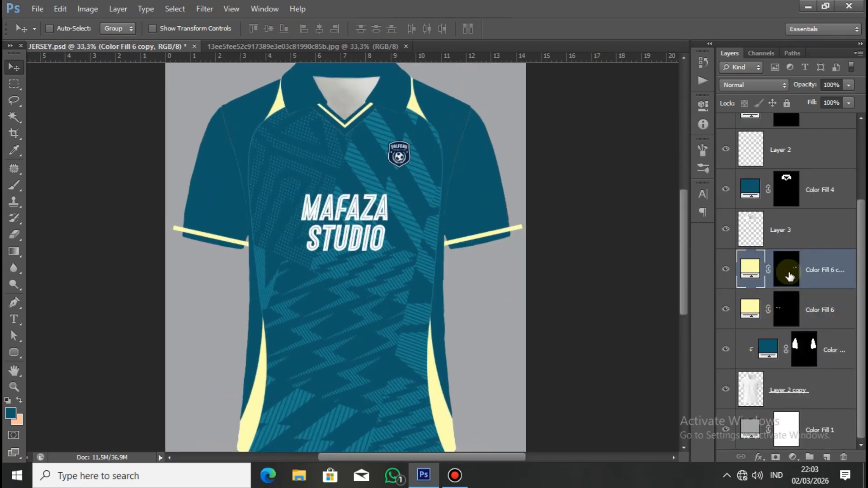
pyautogui.click(804, 349)
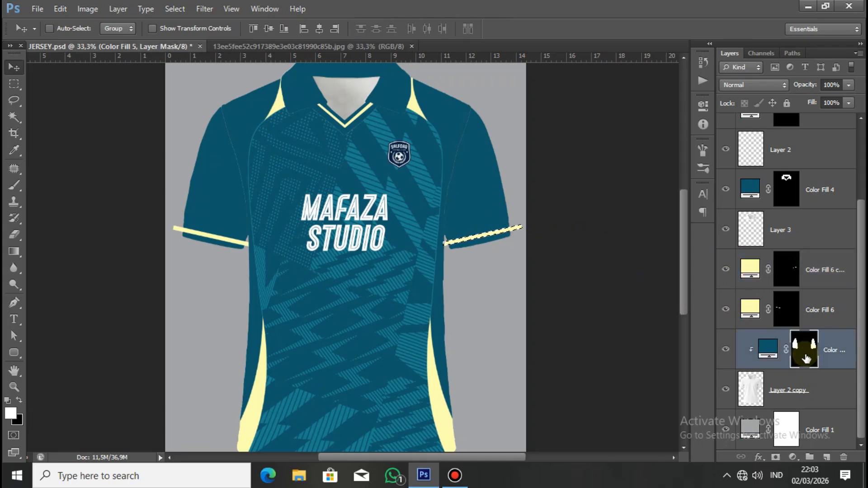
pyautogui.click(14, 185)
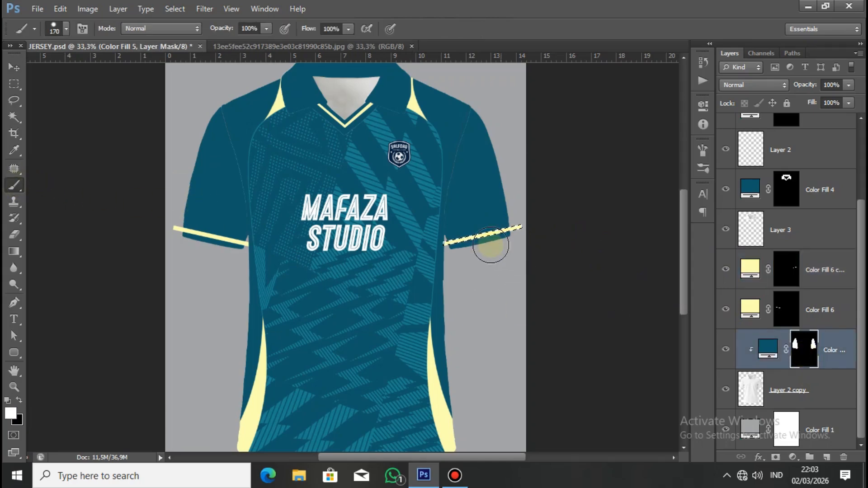
pyautogui.moveTo(508, 227); pyautogui.dragTo(520, 226)
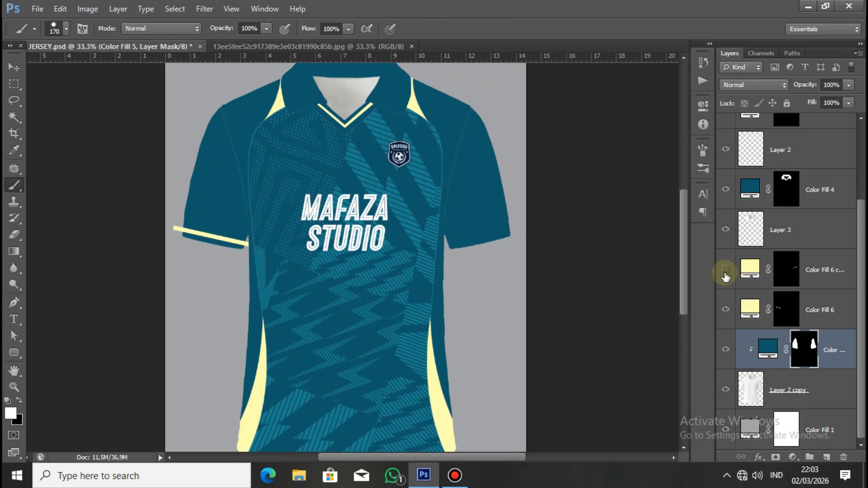
pyautogui.keyDown('ctrl'); pyautogui.click(796, 274); pyautogui.keyUp('ctrl')
pyautogui.click(19, 400)
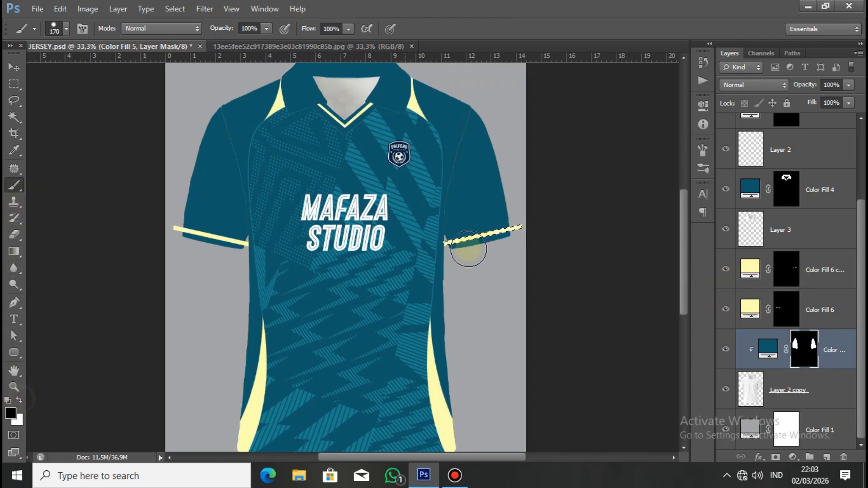
pyautogui.hotkey('ctrl', 'd')
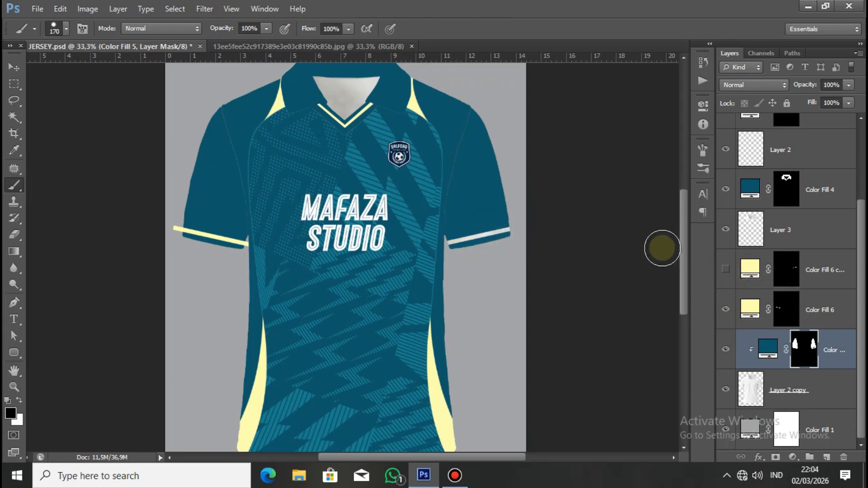
pyautogui.click(726, 269)
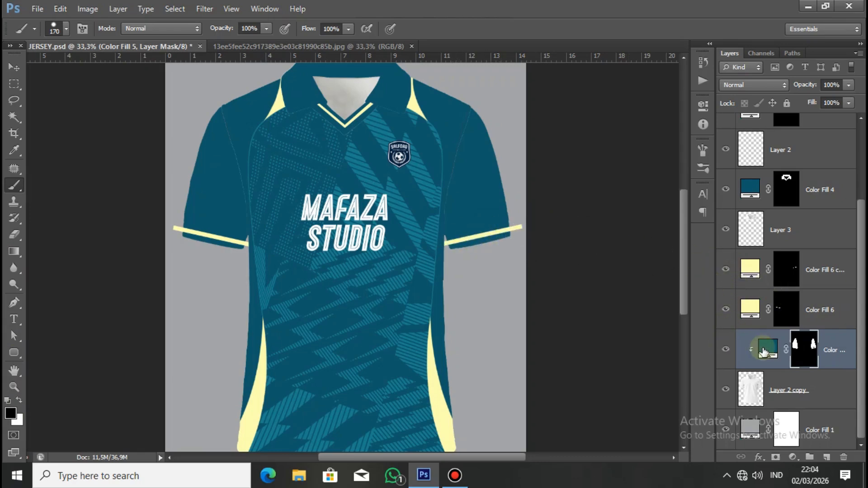
# Load the left cuff stripe from Color Fill 6's mask as a selection, paint it black on Color Fill 5's mask, and deselect
pyautogui.keyDown('ctrl'); pyautogui.click(784, 311); pyautogui.keyUp('ctrl')
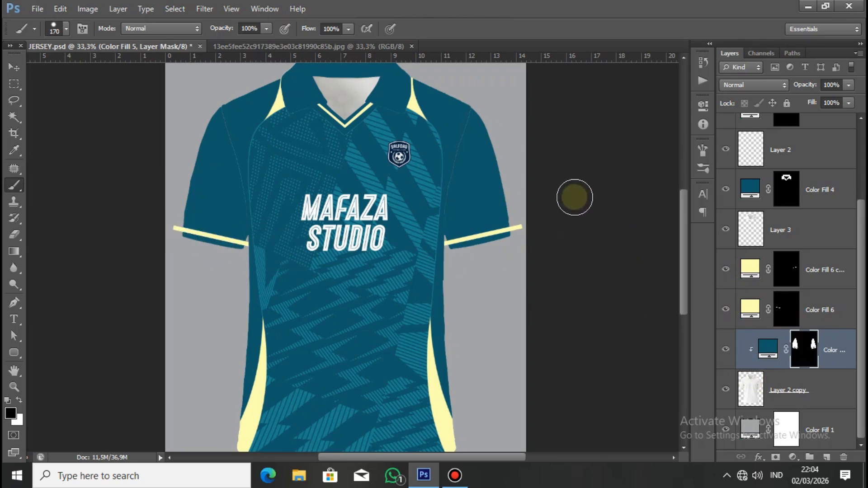
pyautogui.hotkey('ctrl', 'd')
pyautogui.hotkey('ctrl', '-')
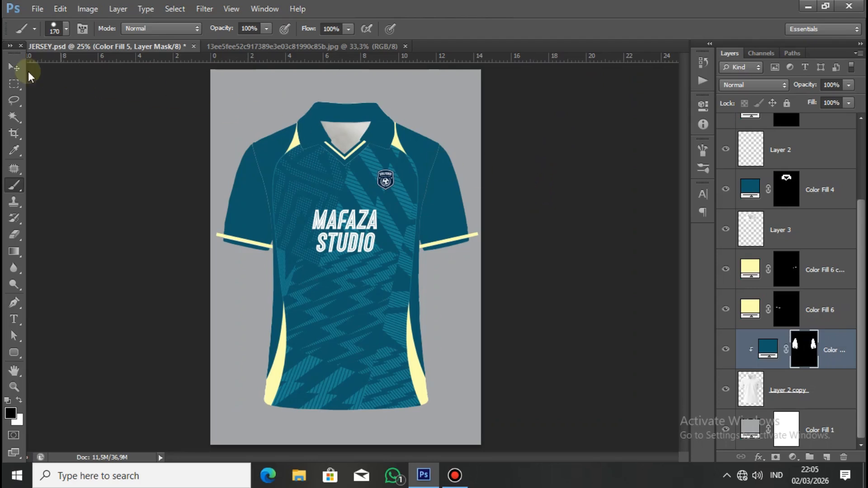
pyautogui.click(15, 67)
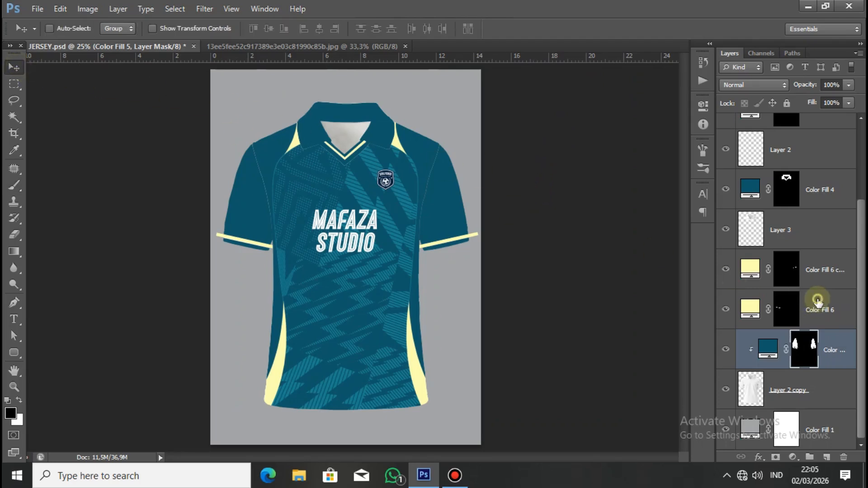
# Clip both yellow cuff stripe layers, Color Fill 6 and Color Fill 6 copy, to the jersey with a clipping mask
pyautogui.click(818, 301)
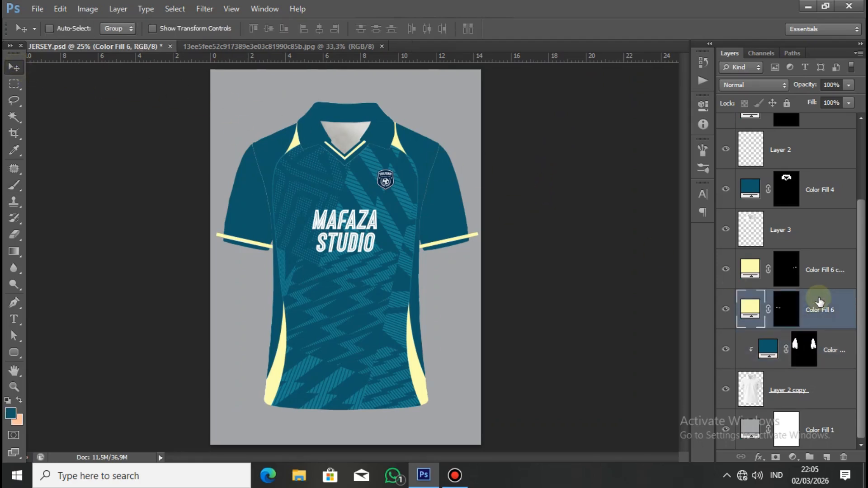
pyautogui.keyDown('shift'); pyautogui.click(829, 270); pyautogui.keyUp('shift')
pyautogui.rightClick(829, 267)
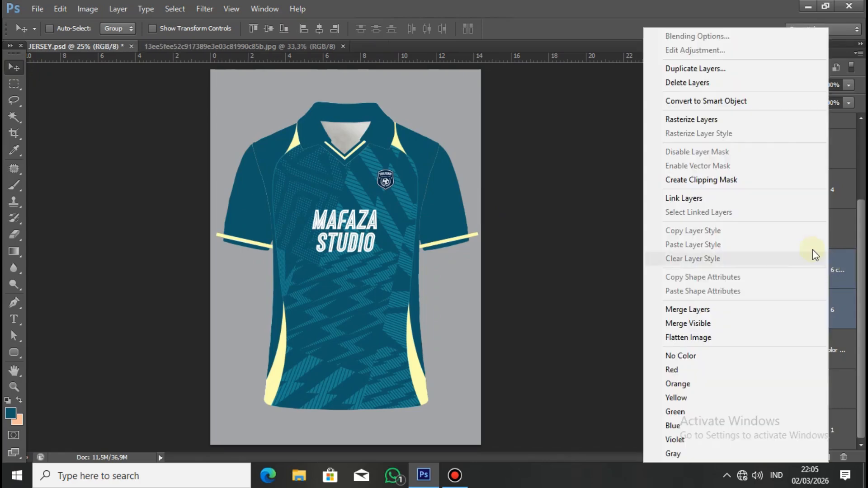
pyautogui.click(750, 181)
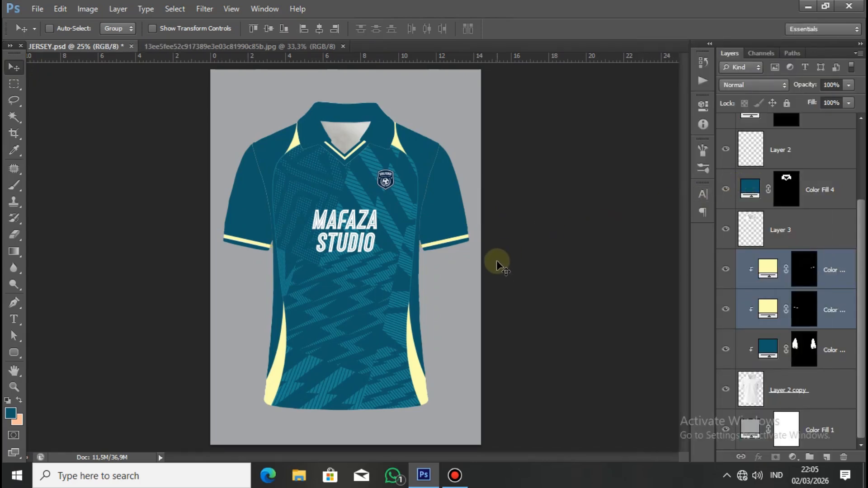
pyautogui.hotkey('ctrl', '+')
pyautogui.hotkey('ctrl', '+')
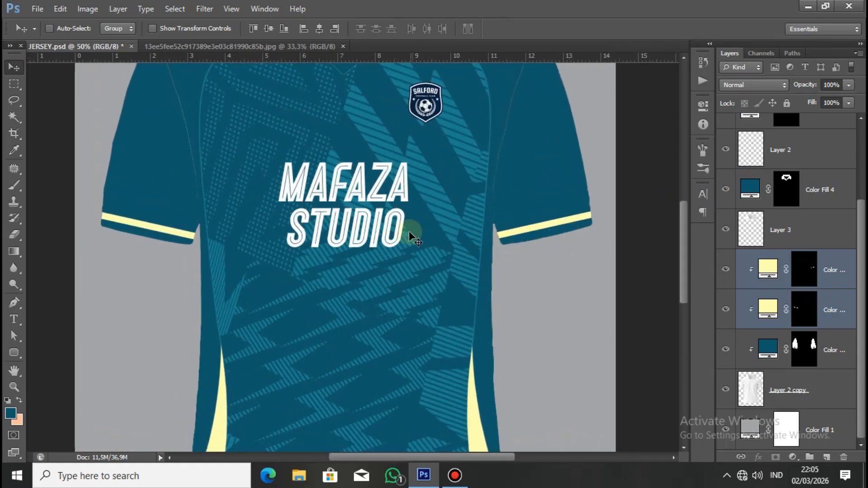
pyautogui.hotkey('ctrl', '-')
pyautogui.hotkey('ctrl', '-')
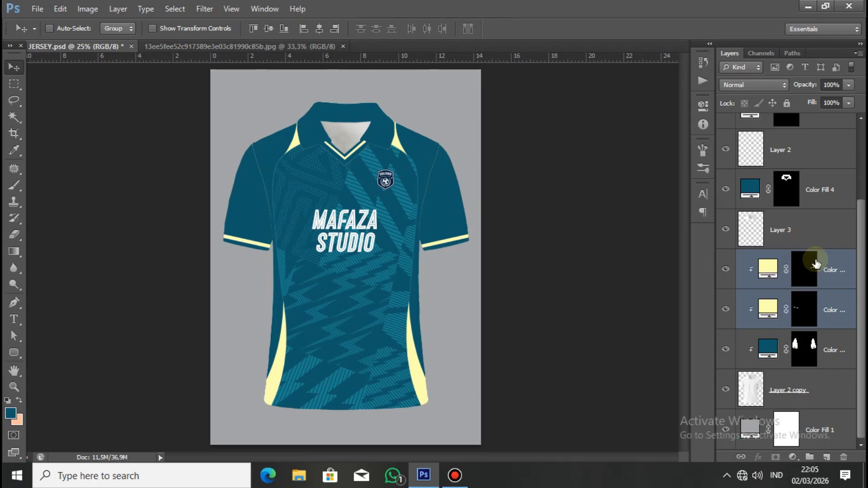
# Set the blend mode of the patterned body layer Color Fill 2 to Linear Burn
pyautogui.scroll(3, 809, 254)
pyautogui.click(827, 146)
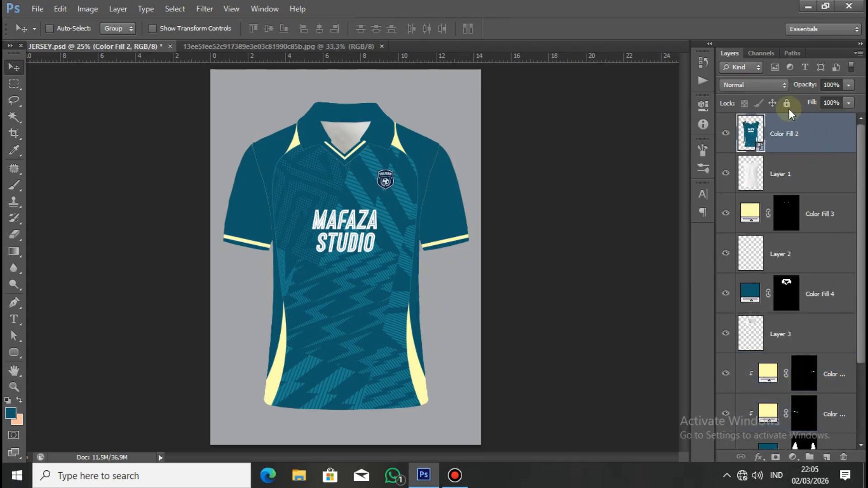
pyautogui.click(764, 83)
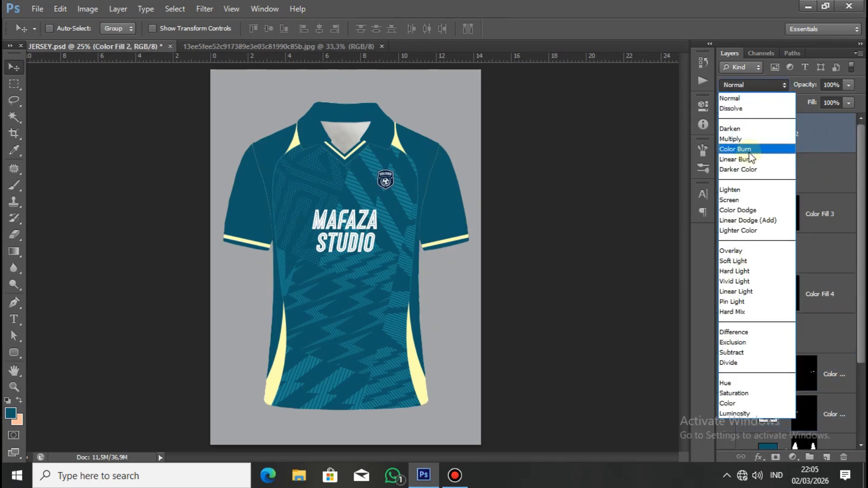
pyautogui.click(767, 164)
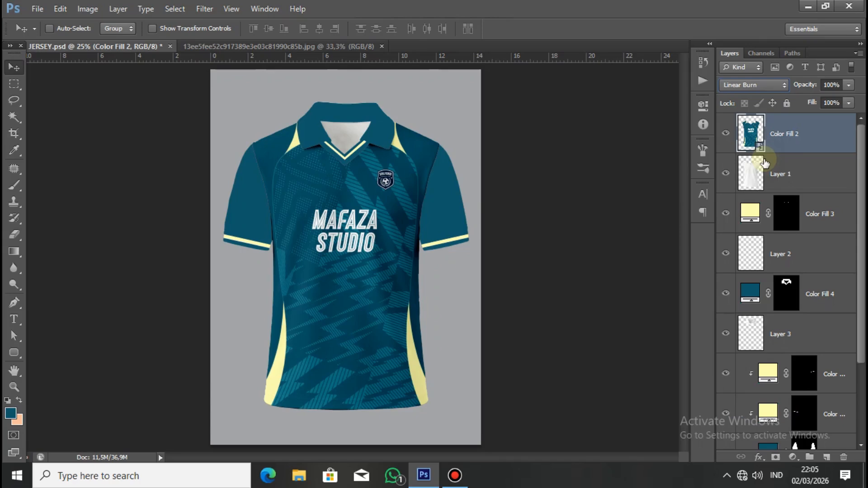
# Set the blend modes of the yellow Color Fill 3 layer and the teal collar layer Color Fill 4 to Linear Burn
pyautogui.click(824, 227)
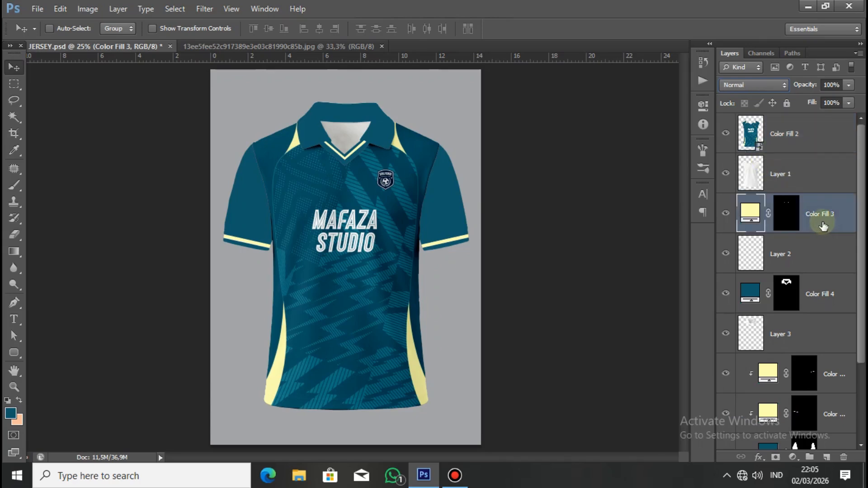
pyautogui.click(756, 85)
pyautogui.click(749, 162)
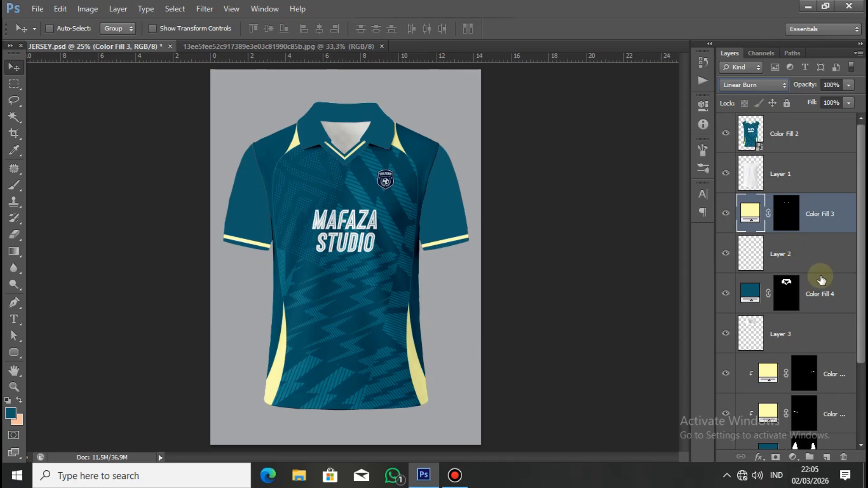
pyautogui.click(822, 296)
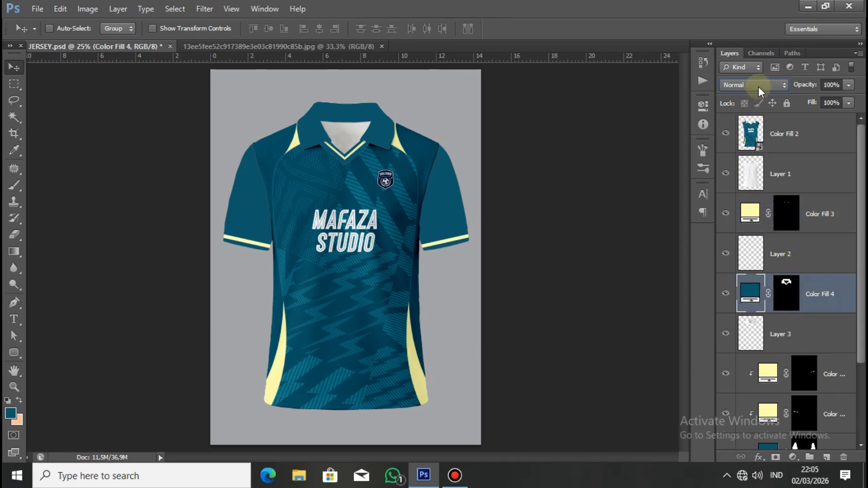
pyautogui.click(759, 86)
pyautogui.click(766, 160)
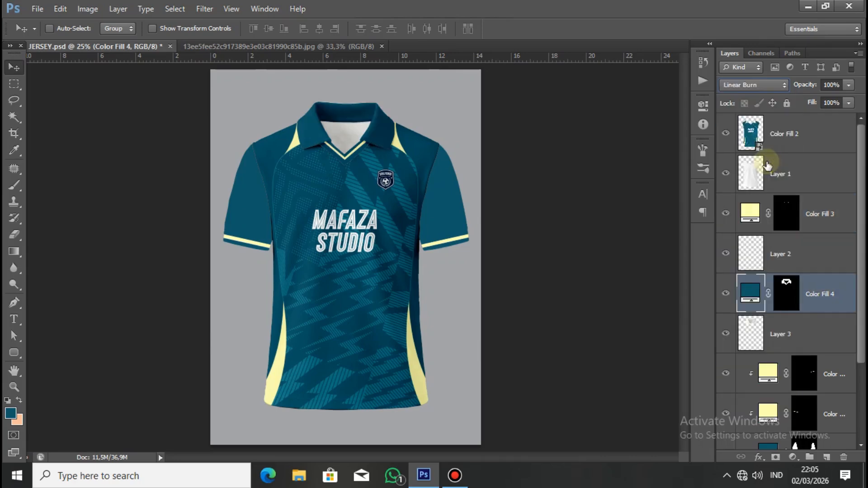
# Set the blend mode of both yellow cuff stripe layers, Color Fill 6 copy and Color Fill 6, to Linear Burn
pyautogui.scroll(-3, 802, 253)
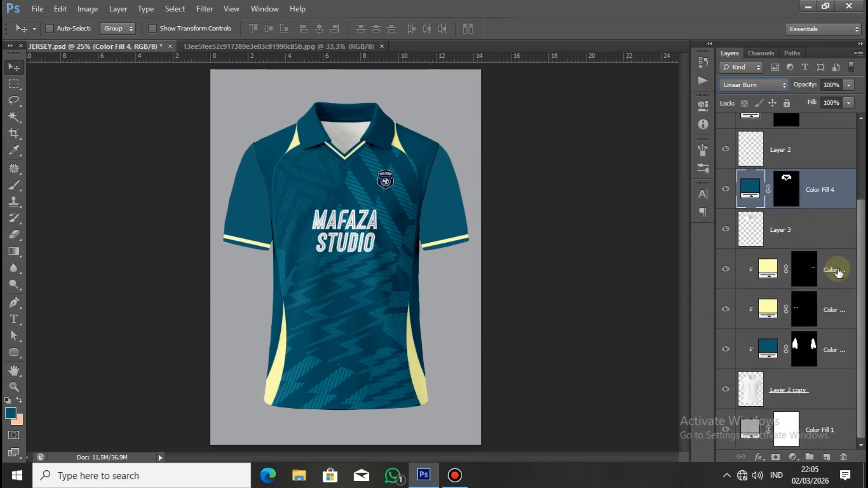
pyautogui.click(837, 270)
pyautogui.click(761, 82)
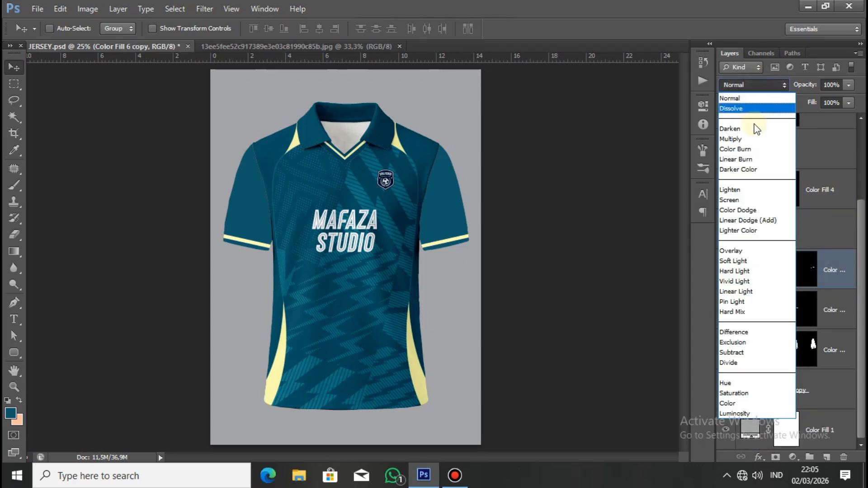
pyautogui.click(761, 161)
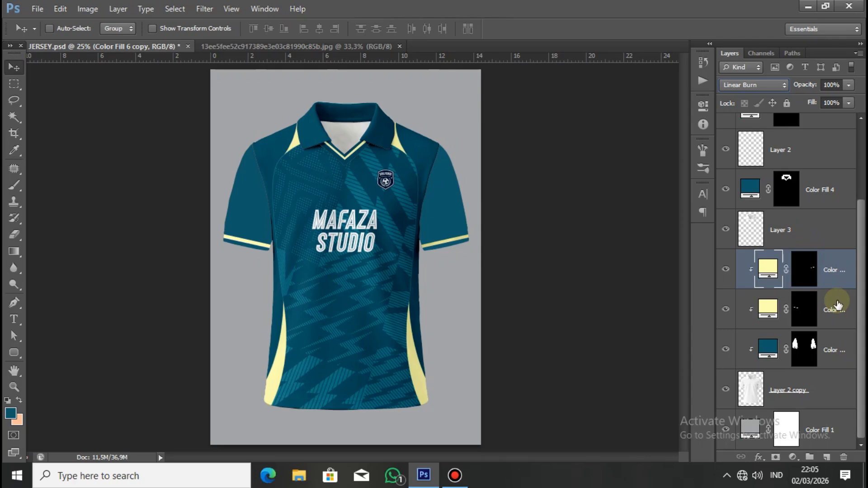
pyautogui.click(838, 303)
pyautogui.click(761, 85)
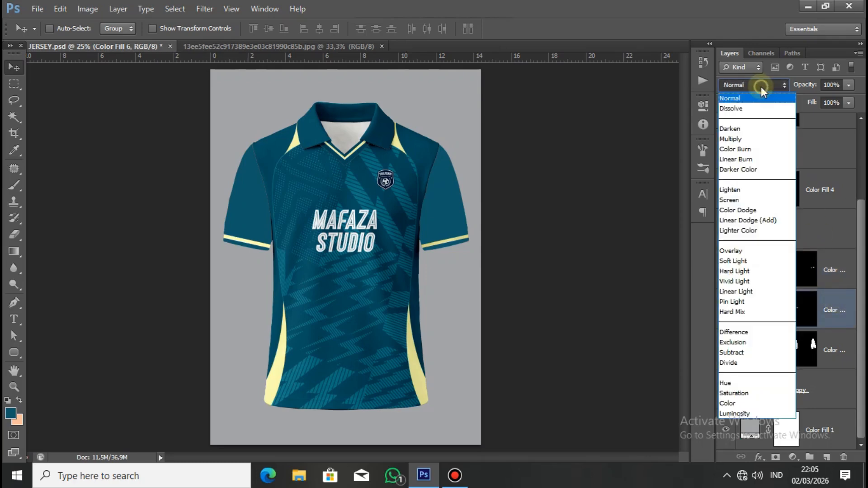
pyautogui.click(765, 161)
# Set the blend mode of the teal sleeve layer Color Fill 5 to Linear Burn
pyautogui.click(835, 346)
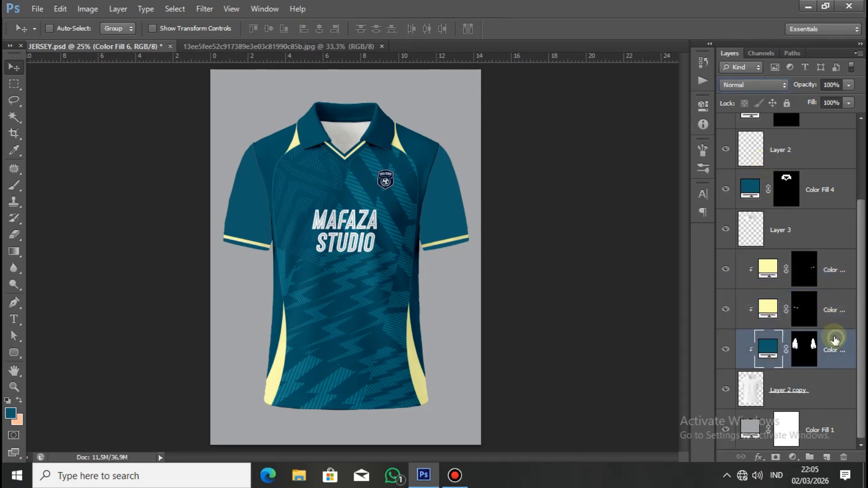
pyautogui.click(751, 85)
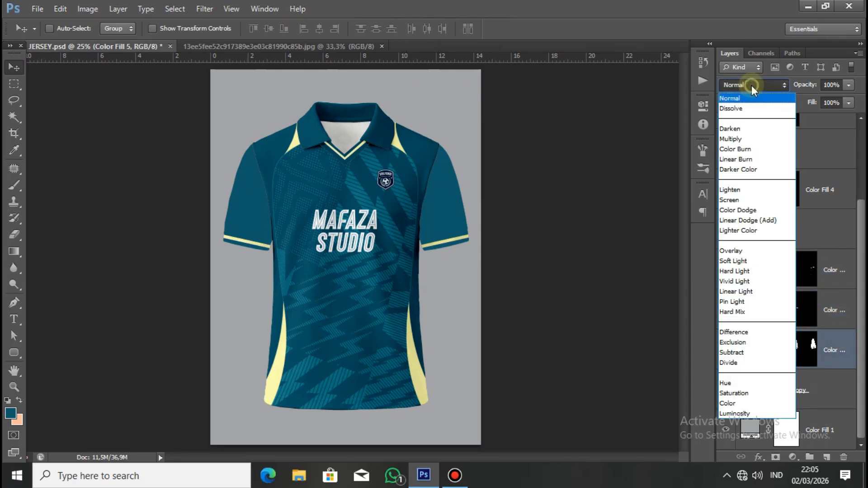
pyautogui.click(750, 159)
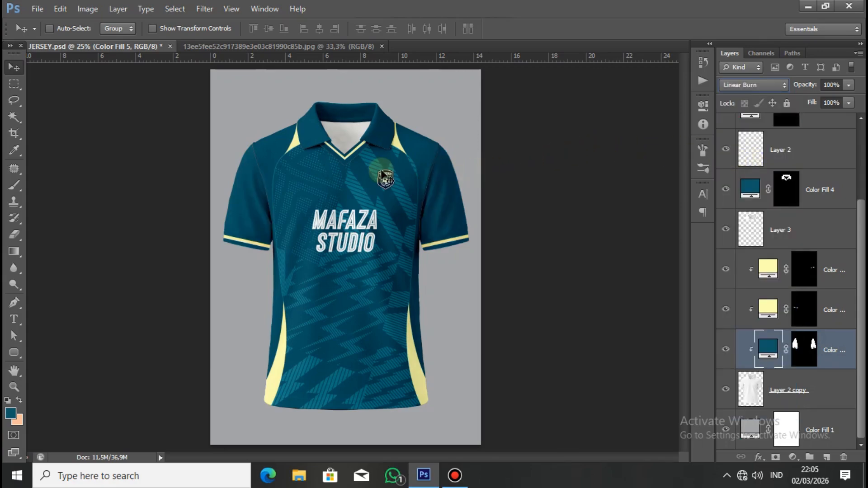
# Inspect the shading on the jersey's body, badge, lettering and sleeves up close
pyautogui.hotkey('ctrl', '+')
pyautogui.hotkey('ctrl', '+')
pyautogui.hotkey('ctrl', '+')
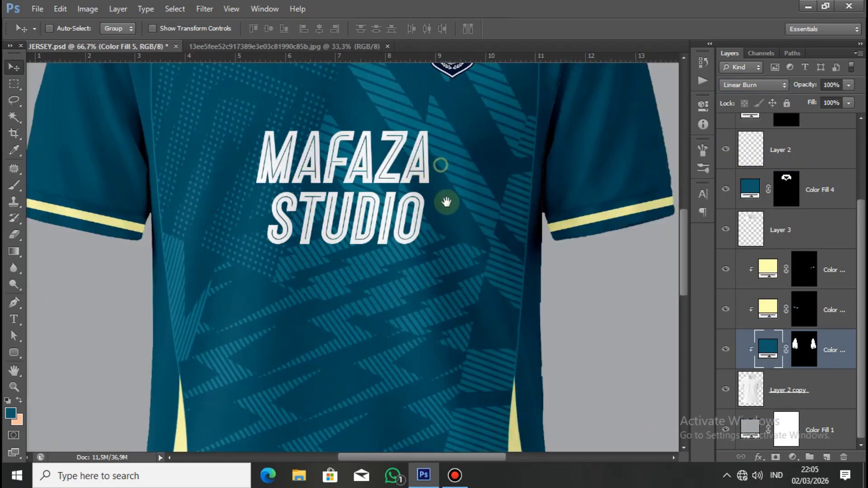
pyautogui.moveTo(446, 202); pyautogui.dragTo(468, 326)
pyautogui.moveTo(466, 364); pyautogui.dragTo(461, 236)
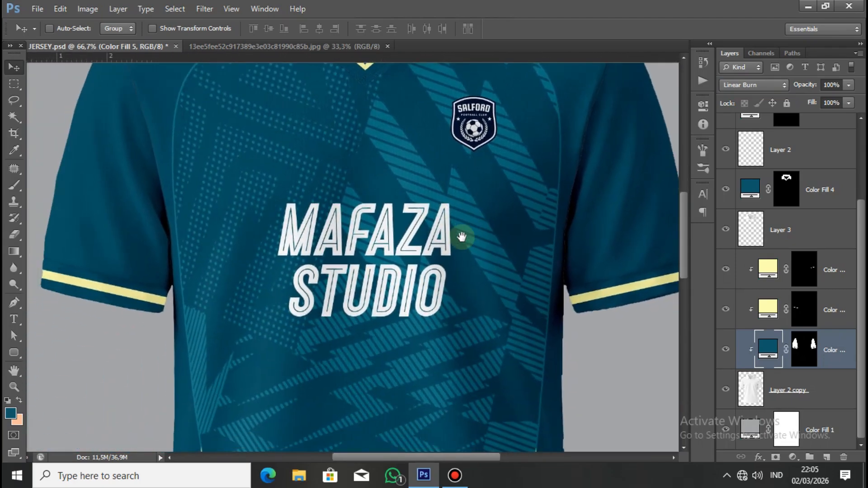
pyautogui.hotkey('ctrl', '-')
pyautogui.hotkey('ctrl', '-')
pyautogui.hotkey('ctrl', '-')
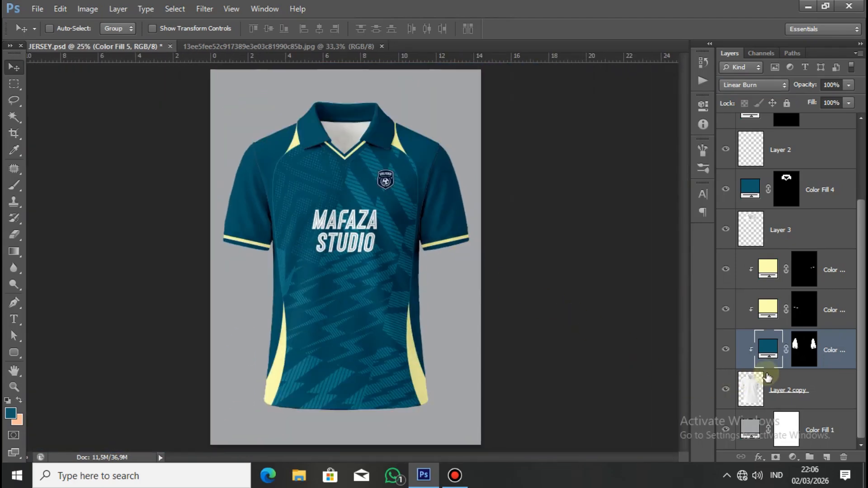
# Change the background layer Color Fill 1 to white and flatten the image
pyautogui.doubleClick(749, 428)
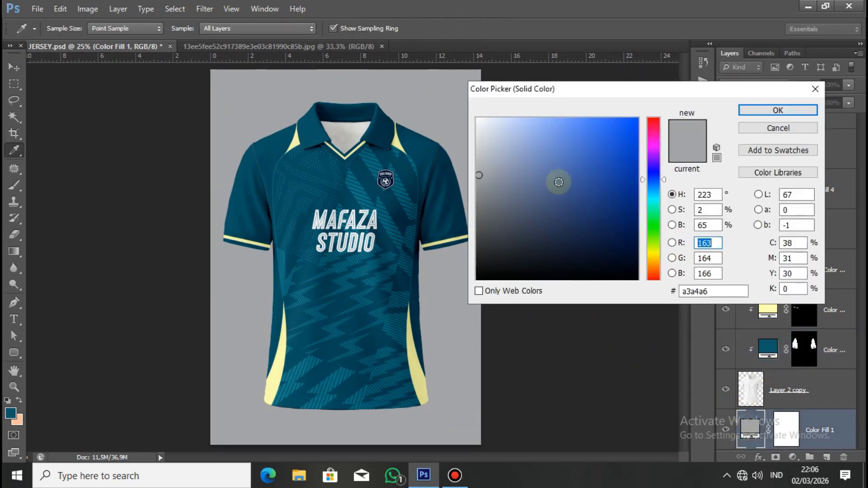
pyautogui.moveTo(499, 138); pyautogui.dragTo(466, 74)
pyautogui.click(770, 110)
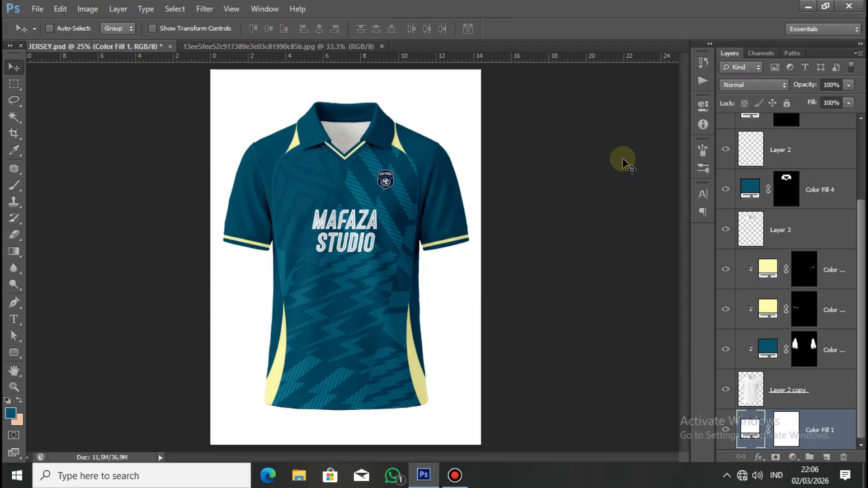
pyautogui.click(860, 54)
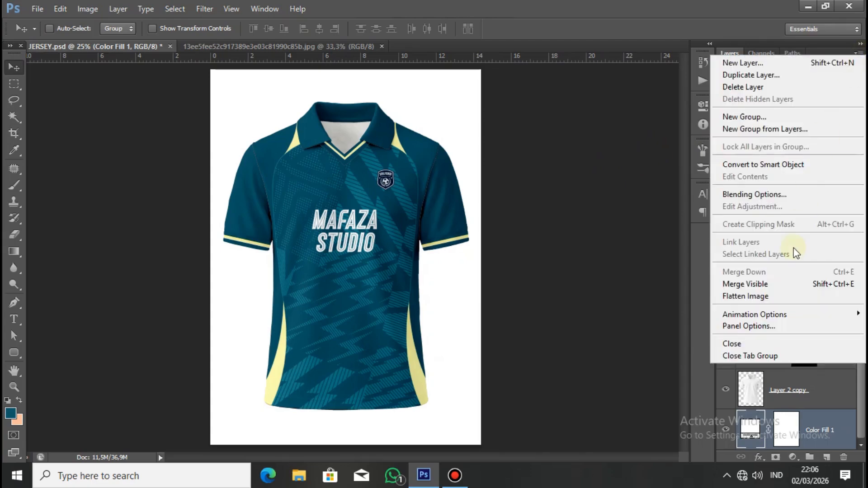
pyautogui.click(774, 297)
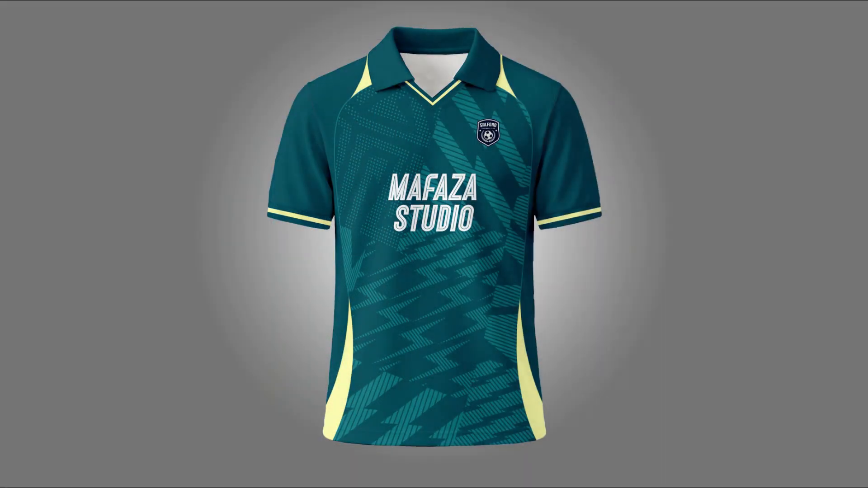